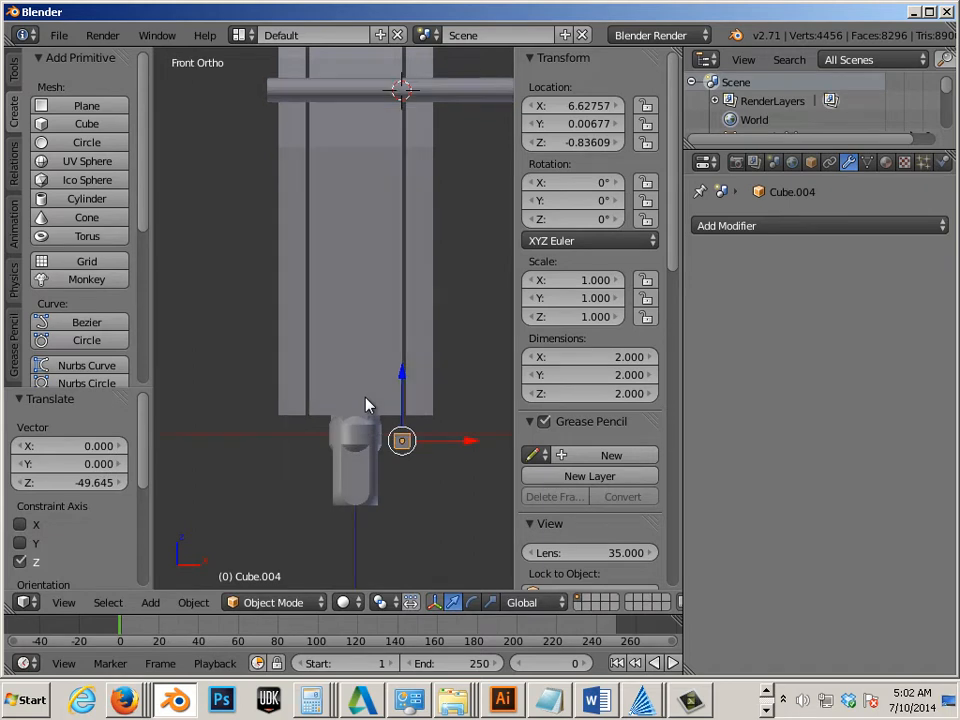
# Join the two outer side blocks flanking the central block into a single object
pyautogui.scroll(1, 366, 404)
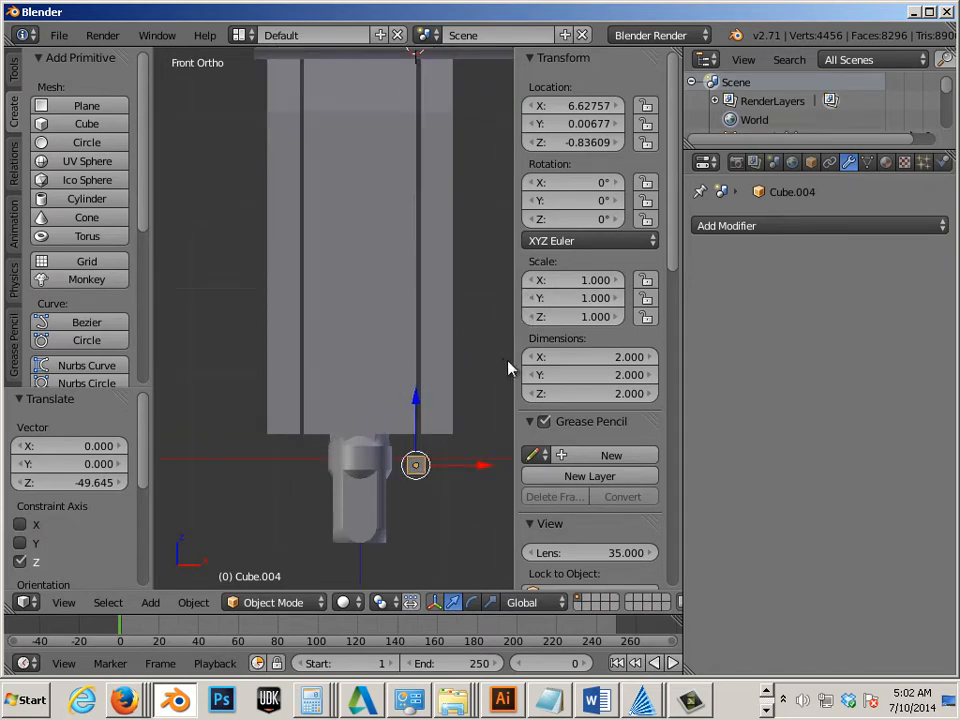
pyautogui.rightClick(437, 380)
pyautogui.rightClick(278, 401)
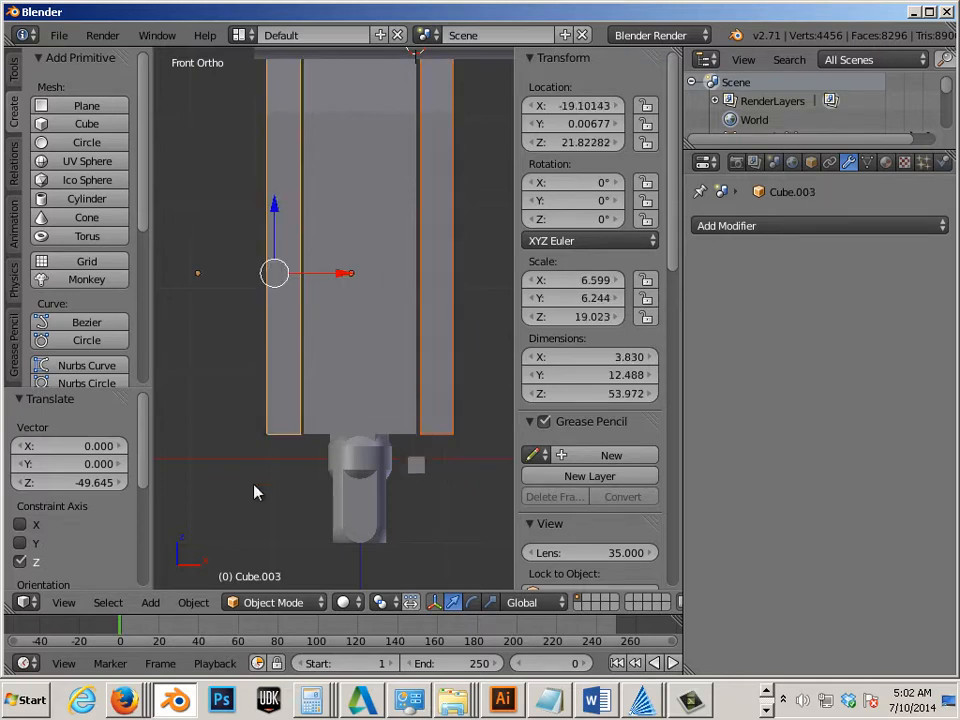
pyautogui.click(192, 602)
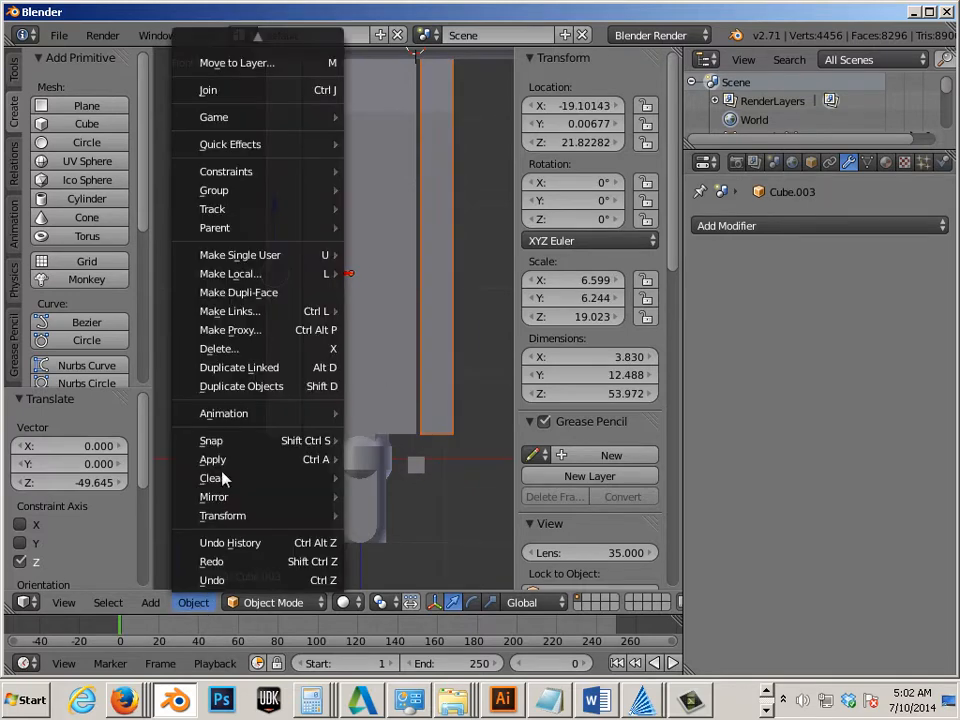
pyautogui.click(245, 100)
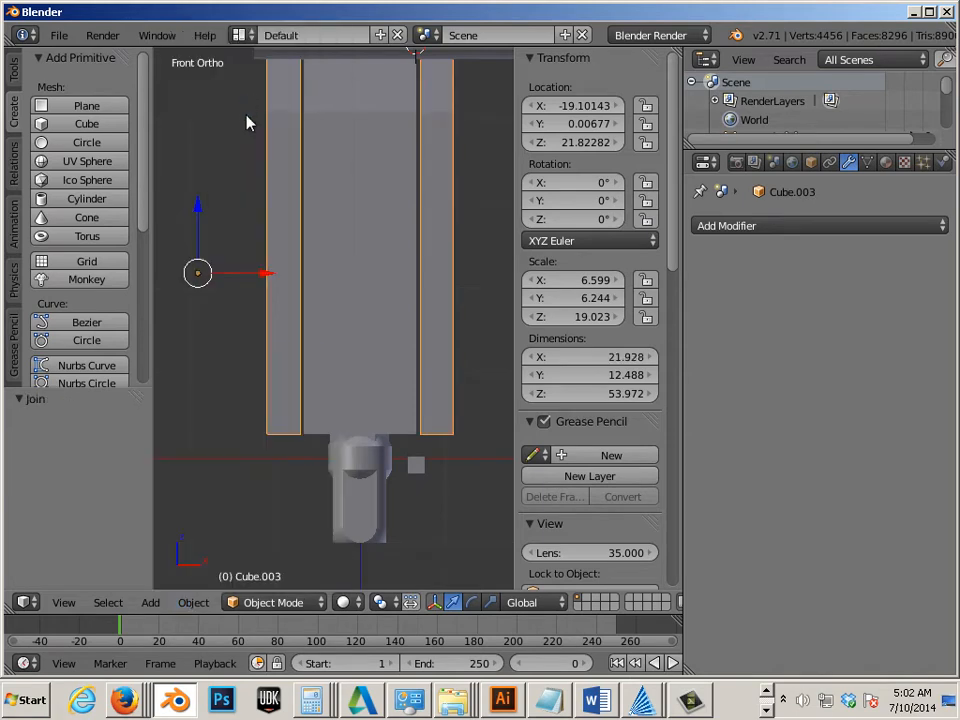
# Copy the joined side blocks' X dimension and apply it to the small cube, setting its X dimension to 21.928
pyautogui.rightClick(418, 472)
pyautogui.rightClick(437, 422)
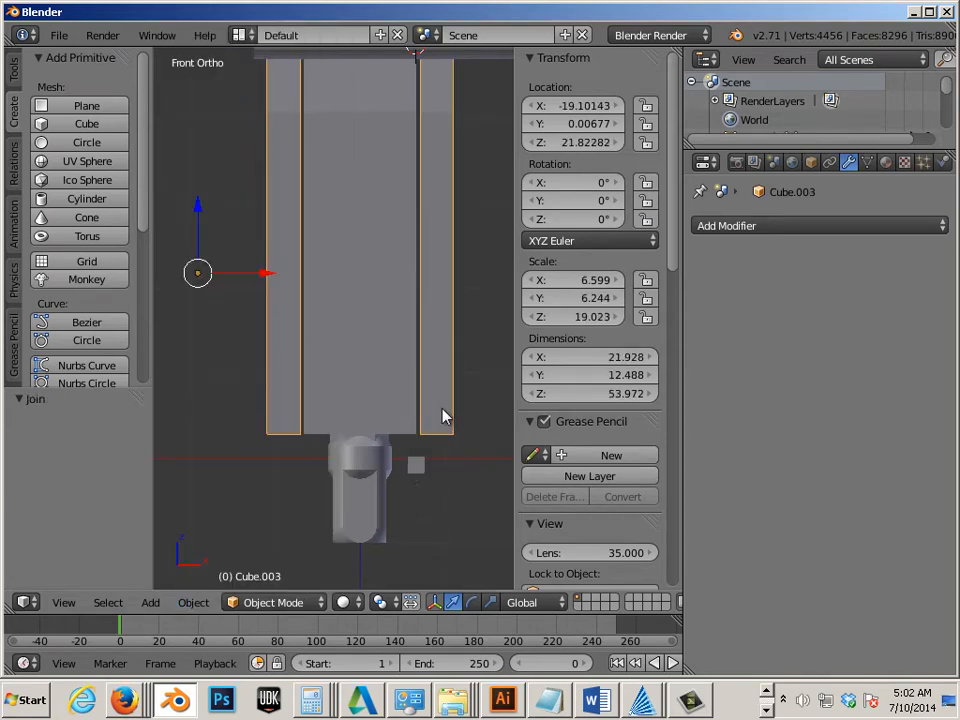
pyautogui.click(613, 358)
pyautogui.hotkey('ctrl', 'c')
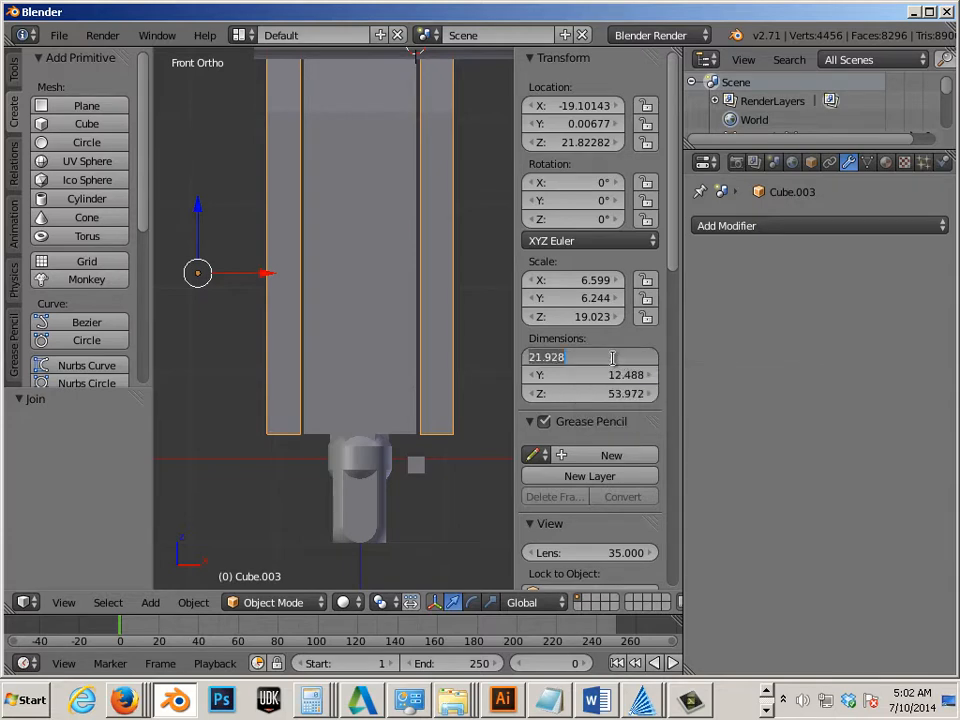
pyautogui.rightClick(400, 464)
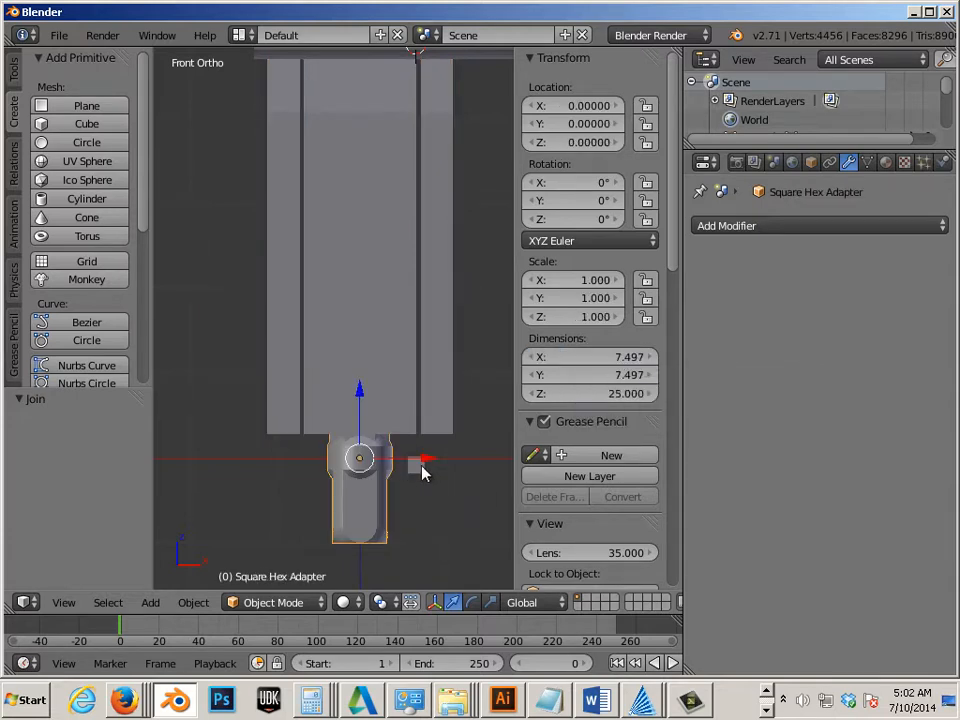
pyautogui.click(422, 465)
pyautogui.press('a')
pyautogui.rightClick(422, 466)
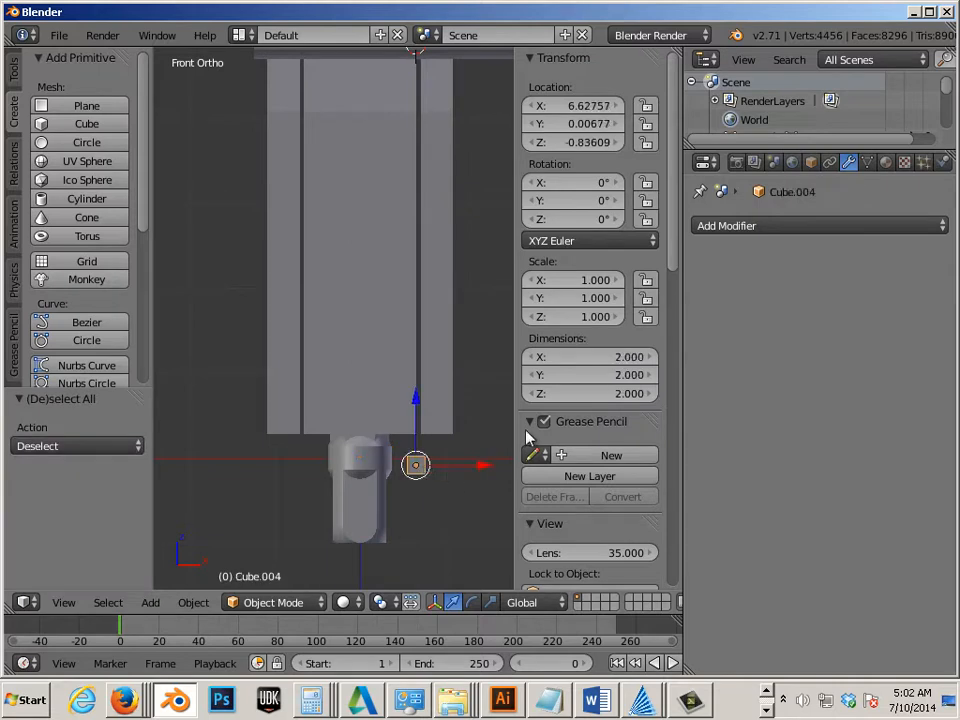
pyautogui.click(588, 358)
pyautogui.hotkey('ctrl', 'v')
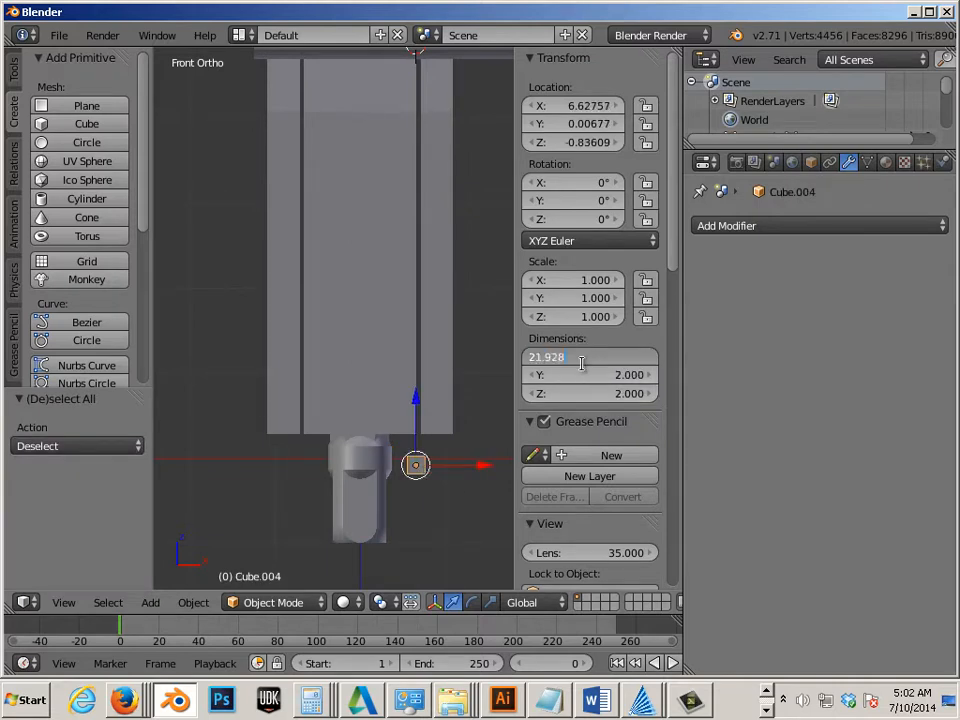
pyautogui.press('Return')
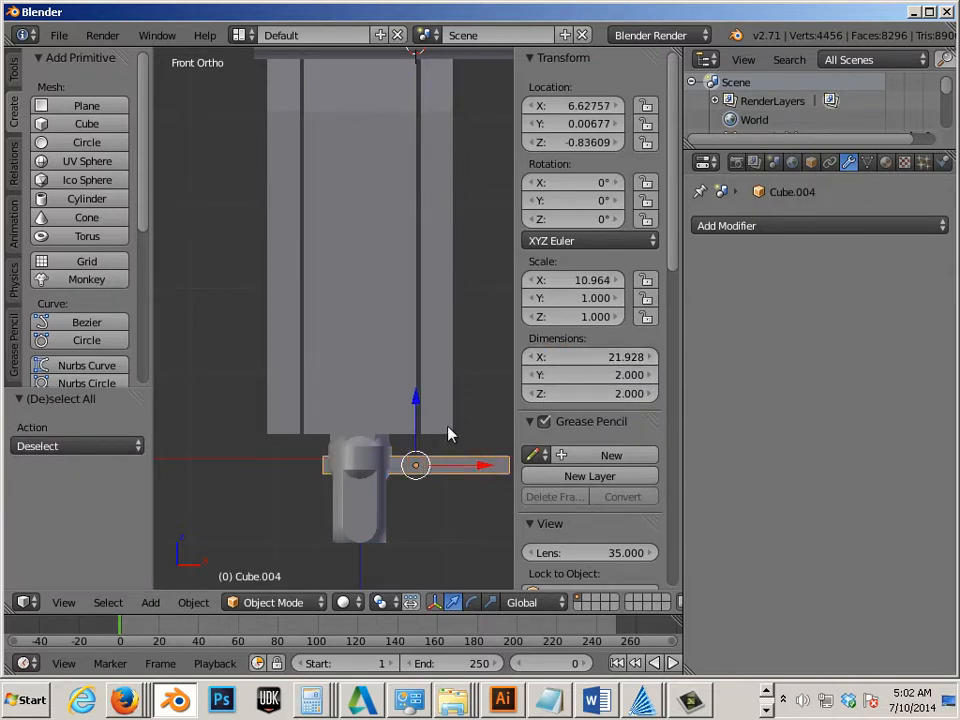
# Copy the side blocks' Y dimension to the flat bar, setting its Y dimension to 12.488
pyautogui.rightClick(445, 420)
pyautogui.click(619, 376)
pyautogui.hotkey('ctrl', 'c')
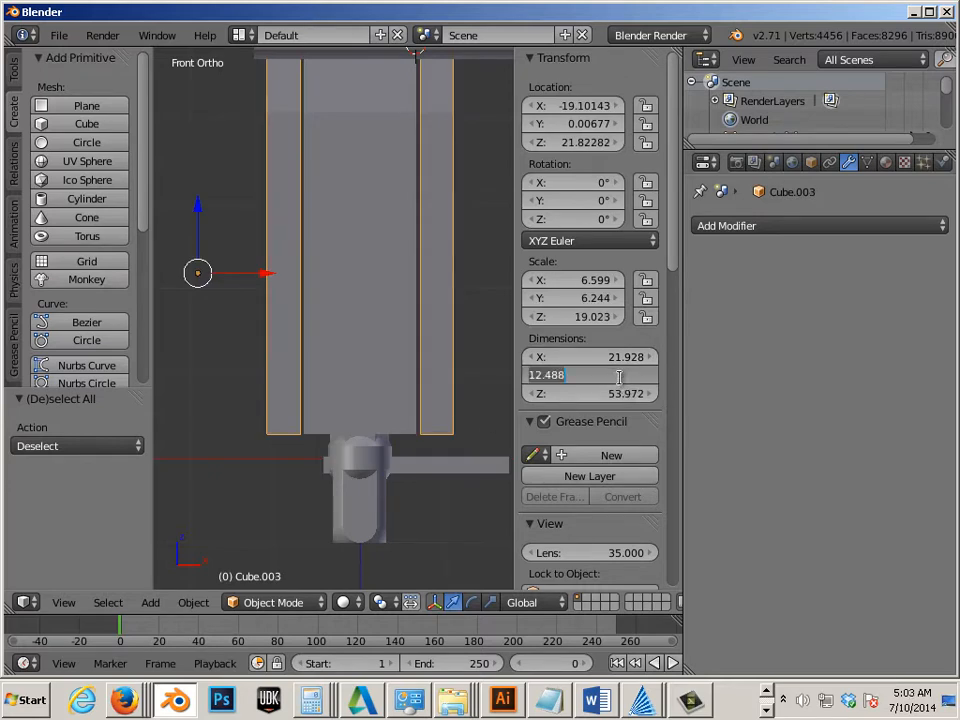
pyautogui.rightClick(482, 467)
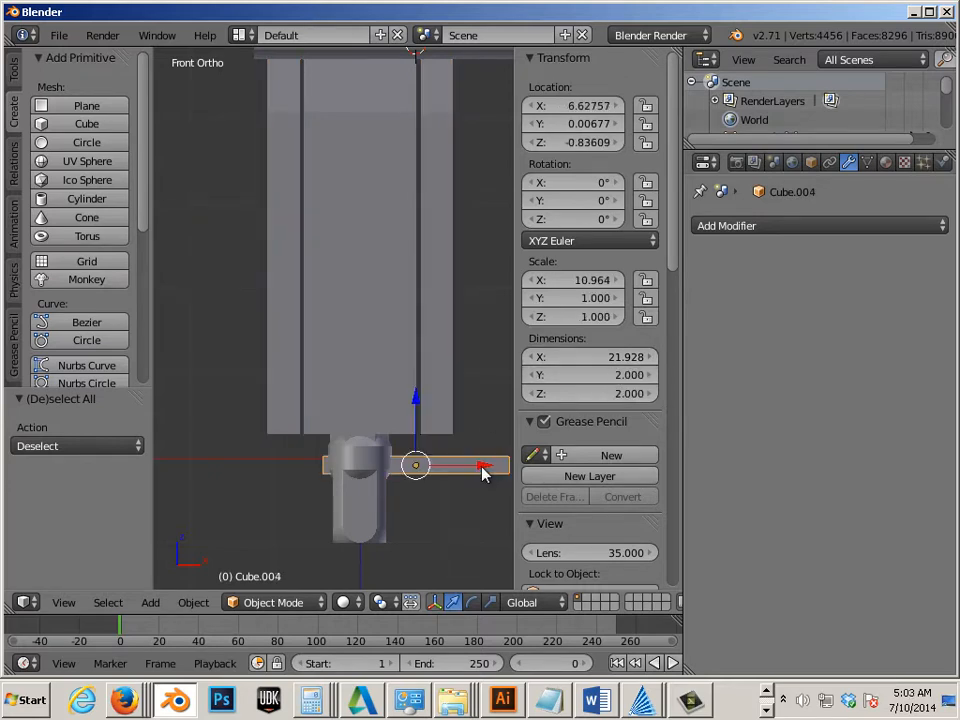
pyautogui.click(620, 375)
pyautogui.hotkey('ctrl', 'v')
pyautogui.press('Return')
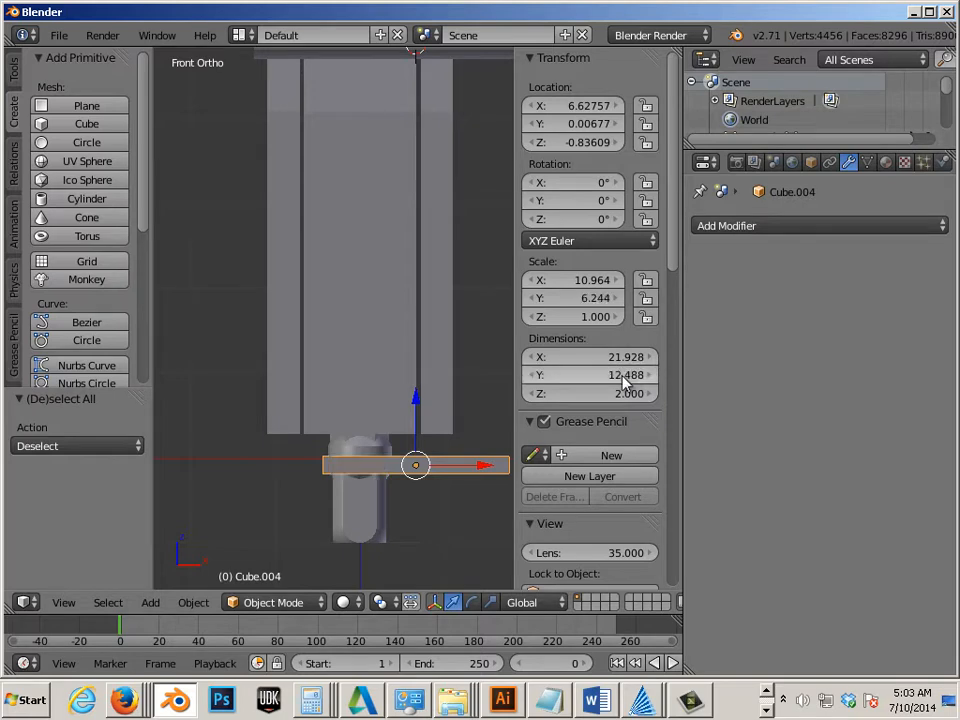
# Try a Z dimension of 20 for the flat bar
pyautogui.click(622, 394)
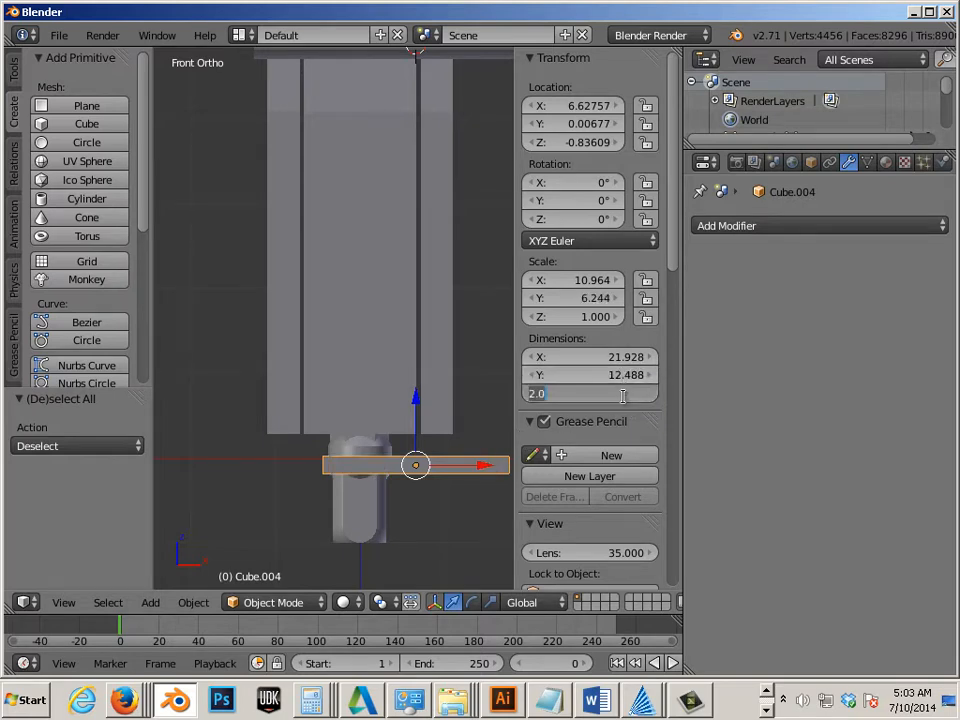
pyautogui.write('20')
pyautogui.press('Return')
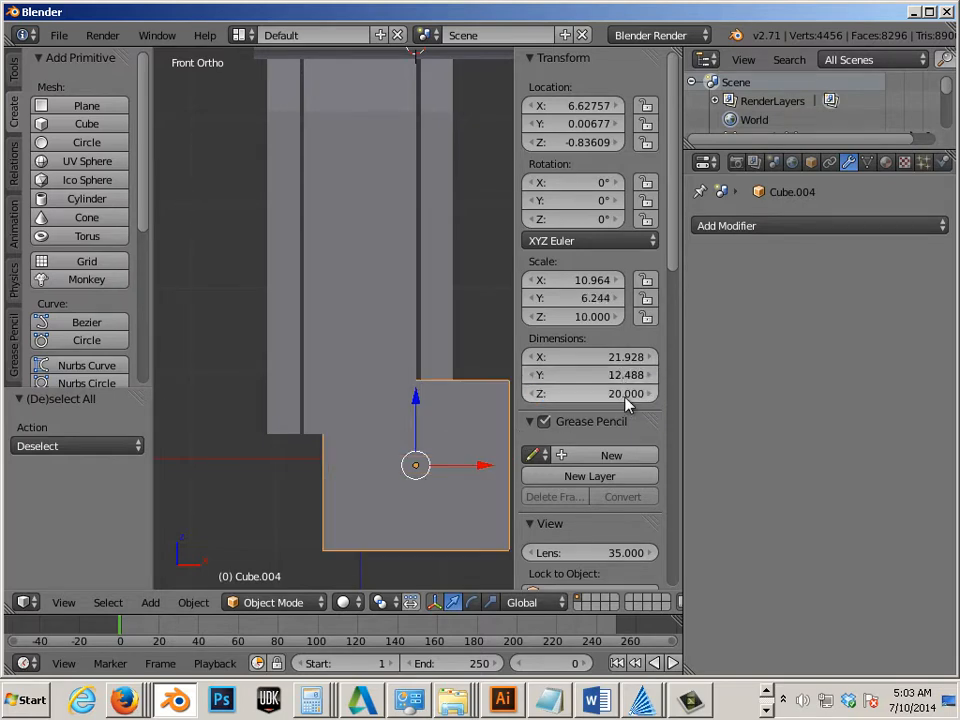
# Set the Z dimension of the new block to 10
pyautogui.click(622, 395)
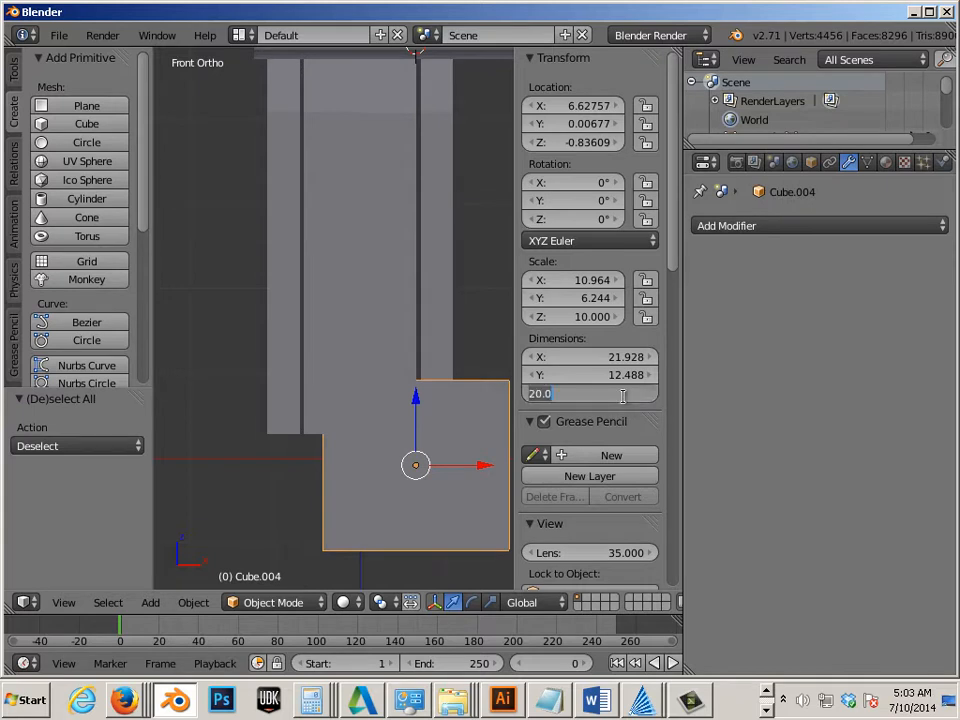
pyautogui.write('10')
pyautogui.press('Return')
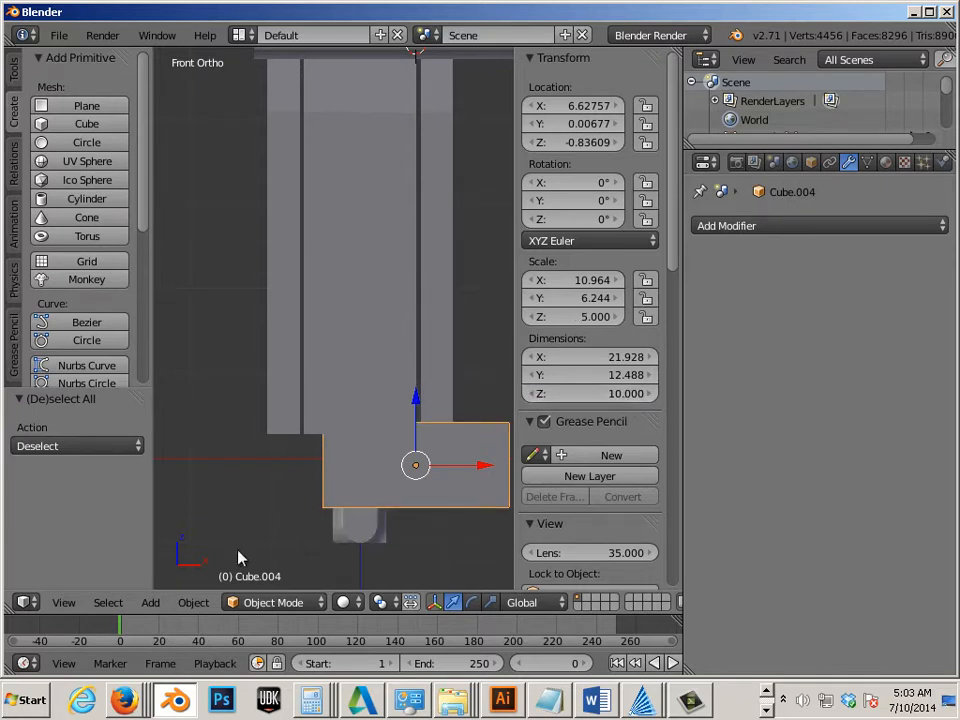
# Move the new block down along Z to about -24.06, clear below the hex adapter
pyautogui.moveTo(420, 414); pyautogui.dragTo(390, 534)
pyautogui.keyDown('shift'); pyautogui.moveTo(448, 450); pyautogui.dragTo(454, 370, button='middle'); pyautogui.keyUp('shift')
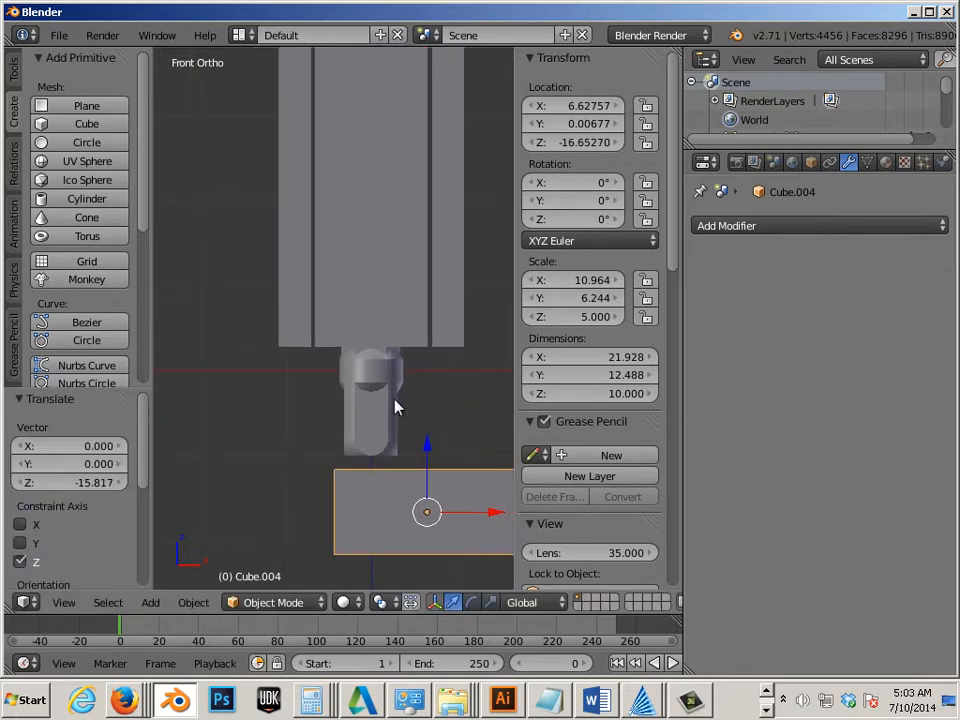
pyautogui.moveTo(426, 458); pyautogui.dragTo(424, 508)
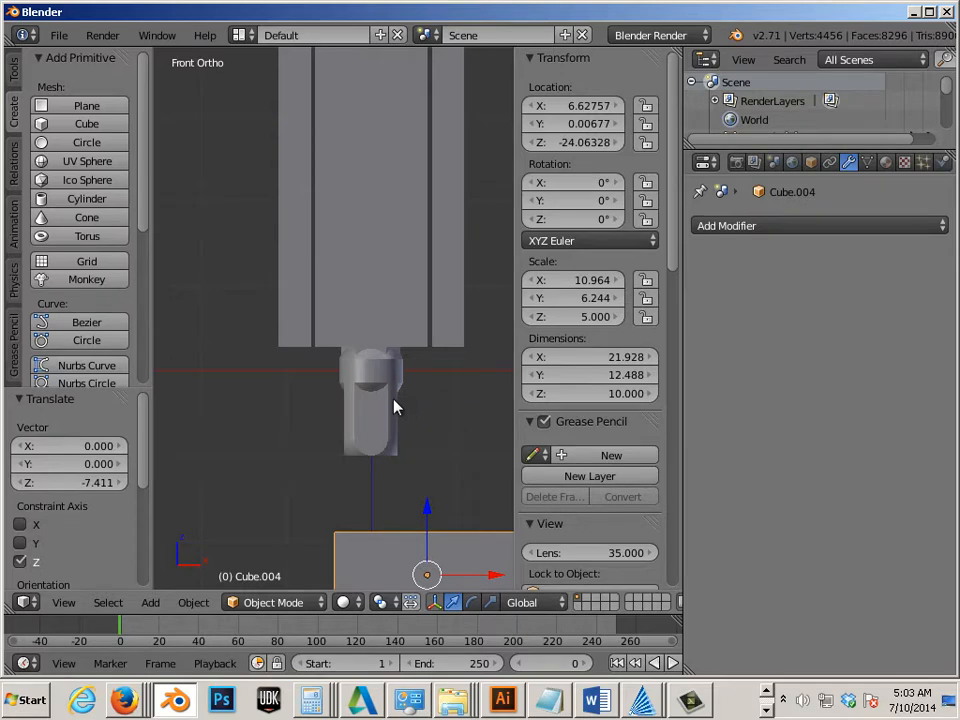
# Copy the Square Hex Adapter's X dimension, switch to Calculator and paste the value there
pyautogui.rightClick(396, 407)
pyautogui.moveTo(422, 444); pyautogui.dragTo(429, 317, button='middle')
pyautogui.rightClick(426, 313)
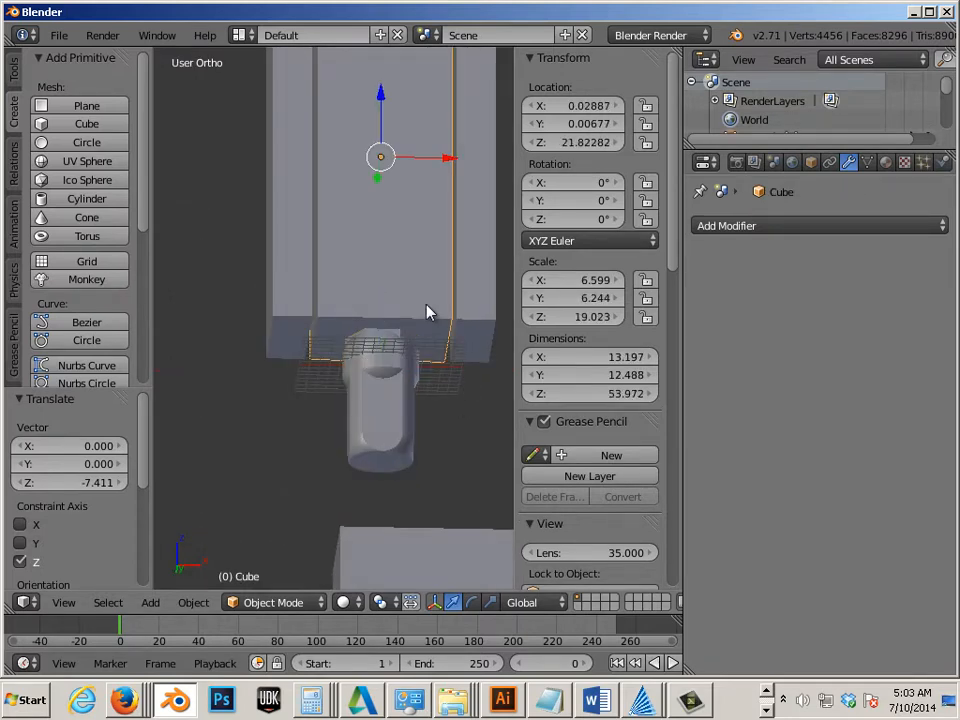
pyautogui.rightClick(396, 400)
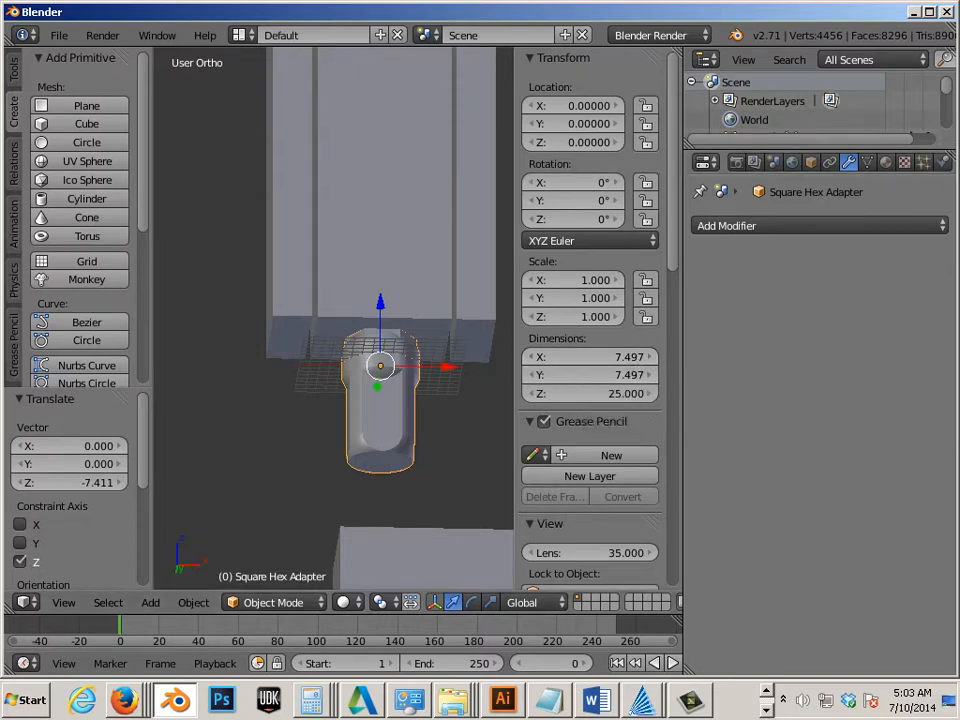
pyautogui.click(627, 357)
pyautogui.hotkey('ctrl', 'c')
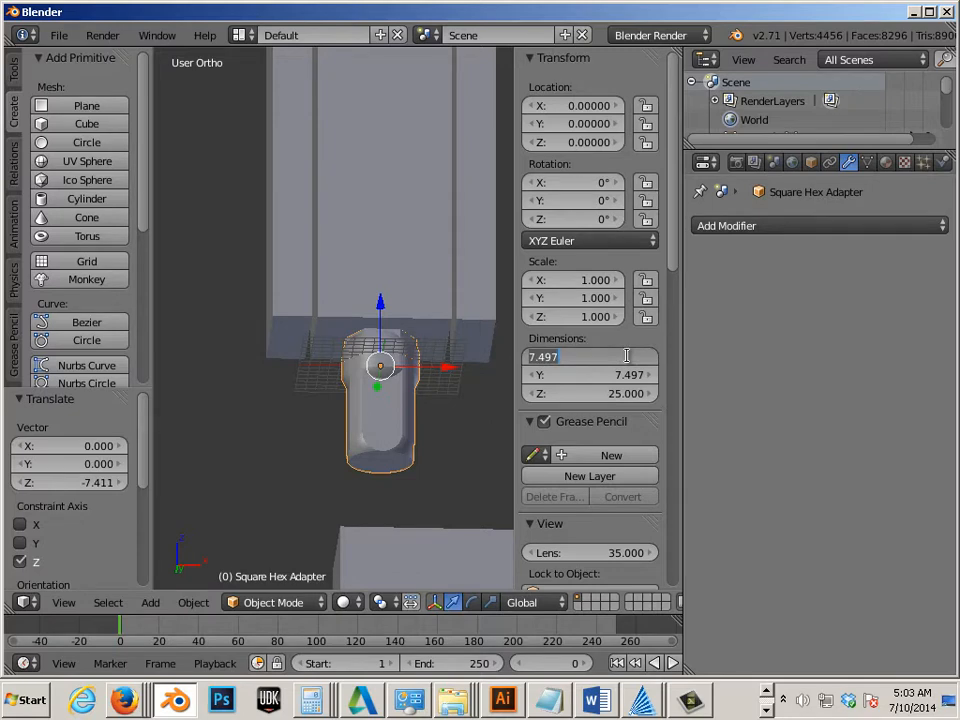
pyautogui.click(766, 710)
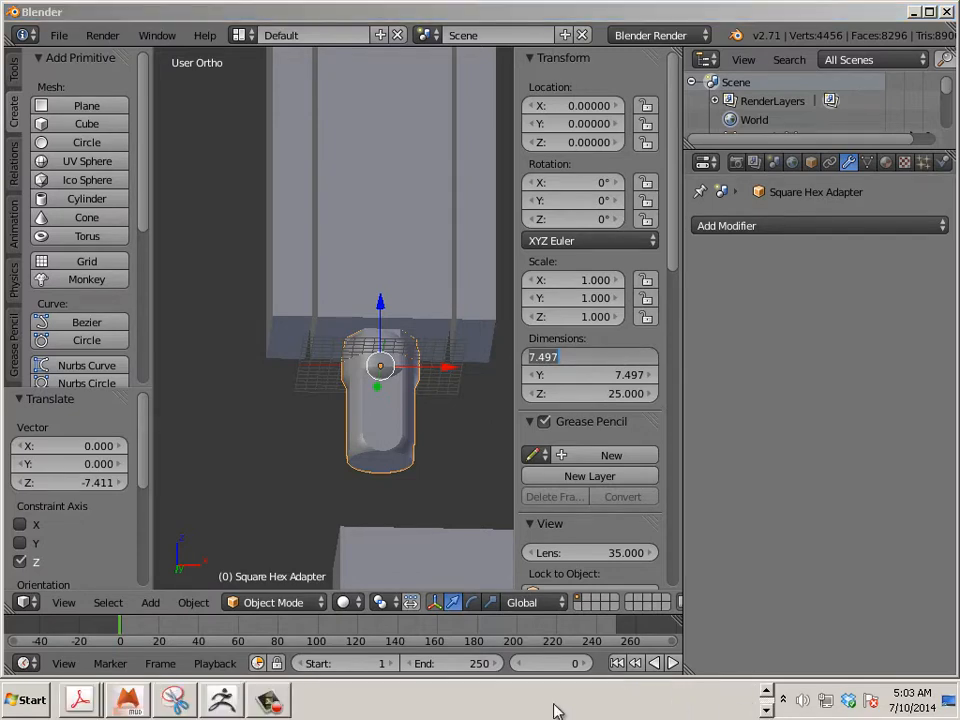
pyautogui.click(30, 700)
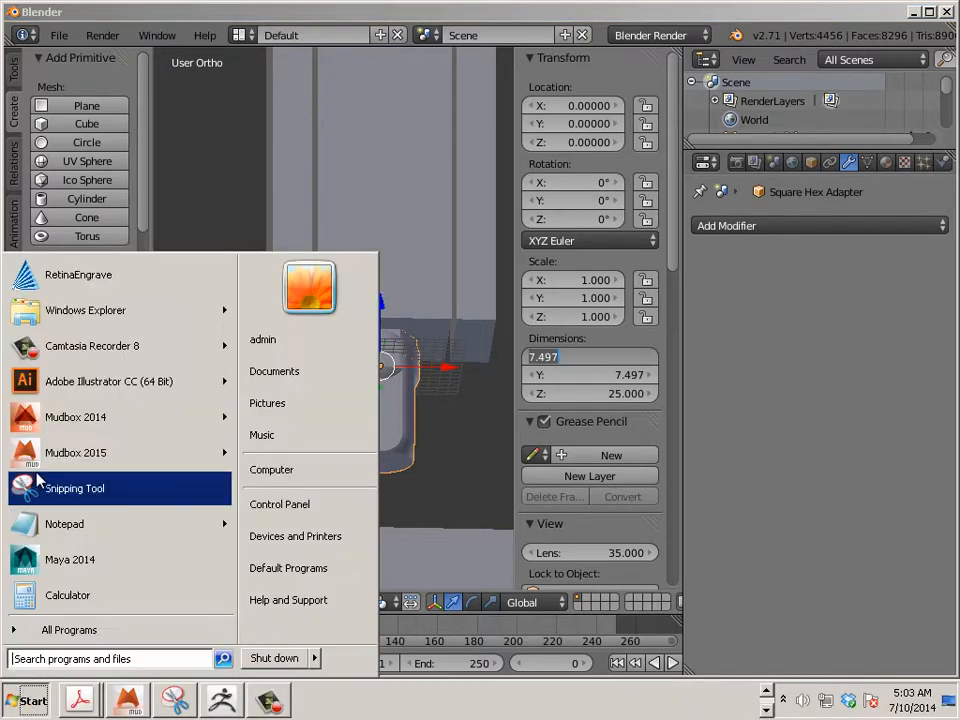
pyautogui.click(50, 590)
pyautogui.click(154, 133)
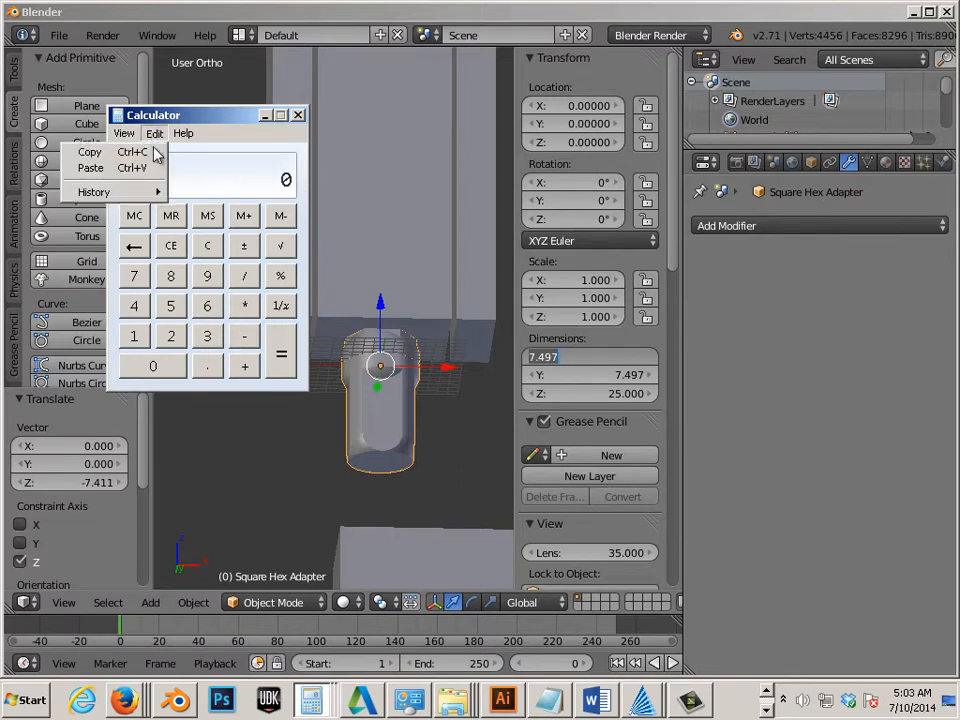
pyautogui.click(140, 168)
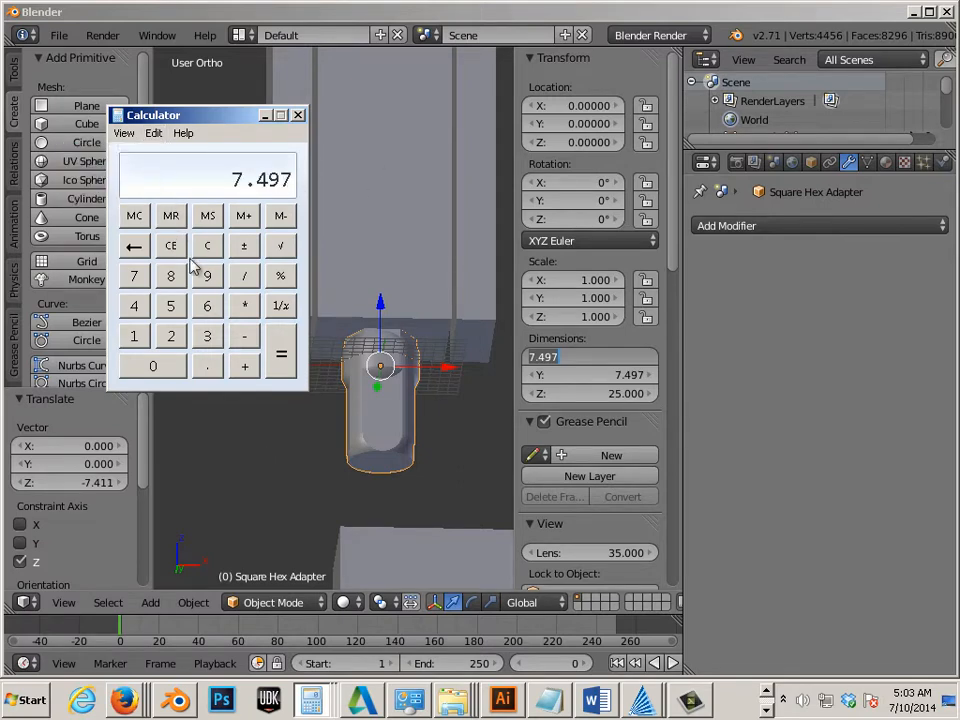
# Add 0.5 to the pasted dimension in Calculator and copy the result
pyautogui.click(243, 366)
pyautogui.click(210, 368)
pyautogui.click(172, 306)
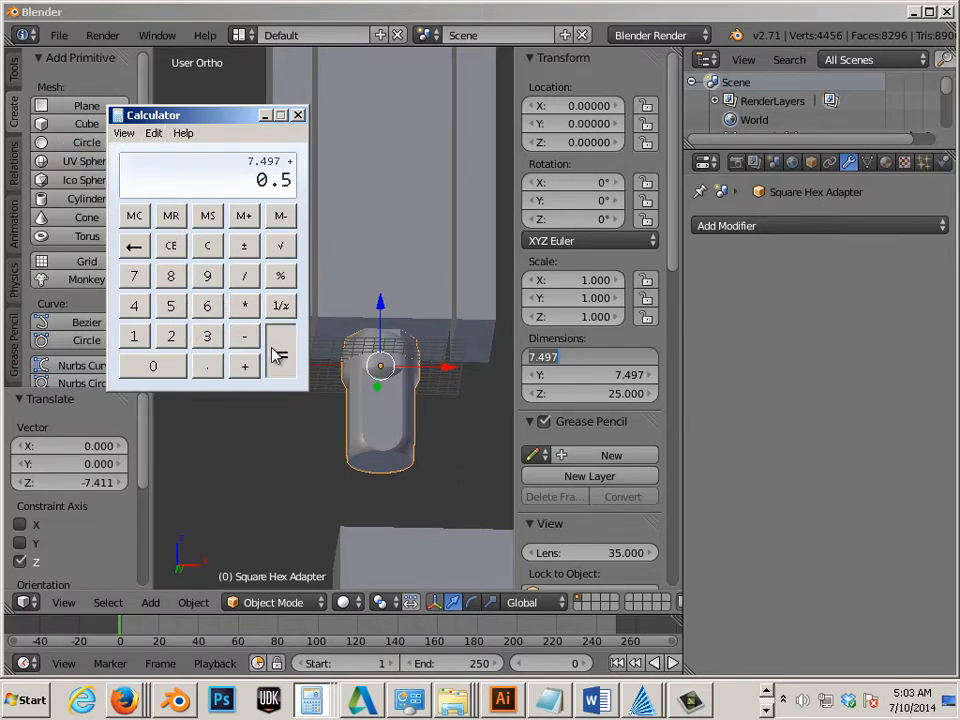
pyautogui.click(274, 354)
pyautogui.click(154, 133)
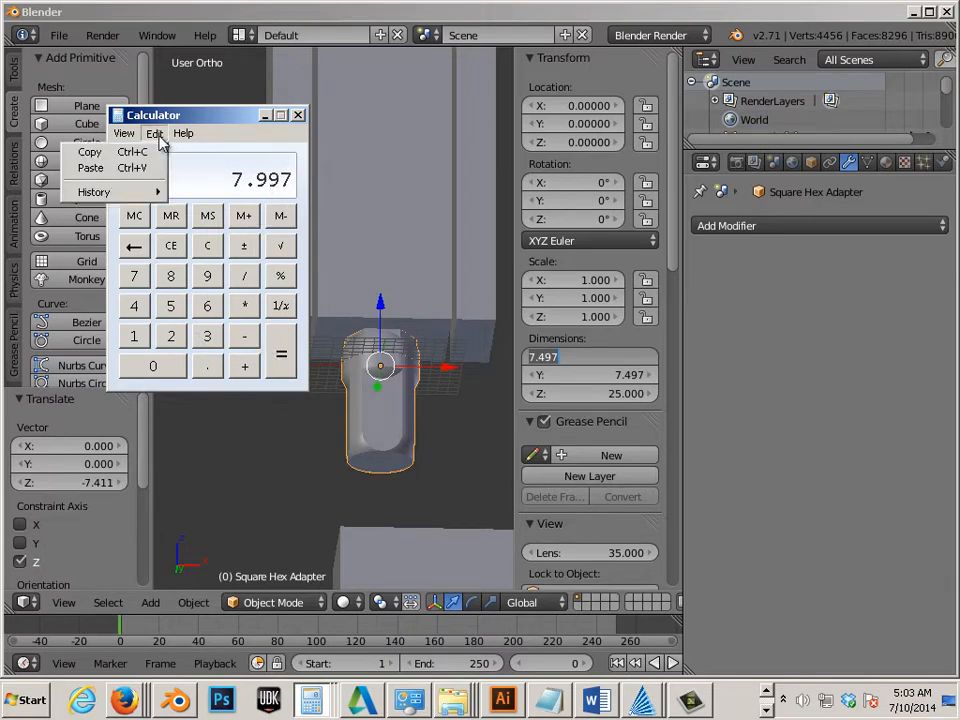
pyautogui.click(90, 152)
# Return to Blender and set the Square Hex Adapter's X and Y dimensions to 7.997
pyautogui.click(408, 258)
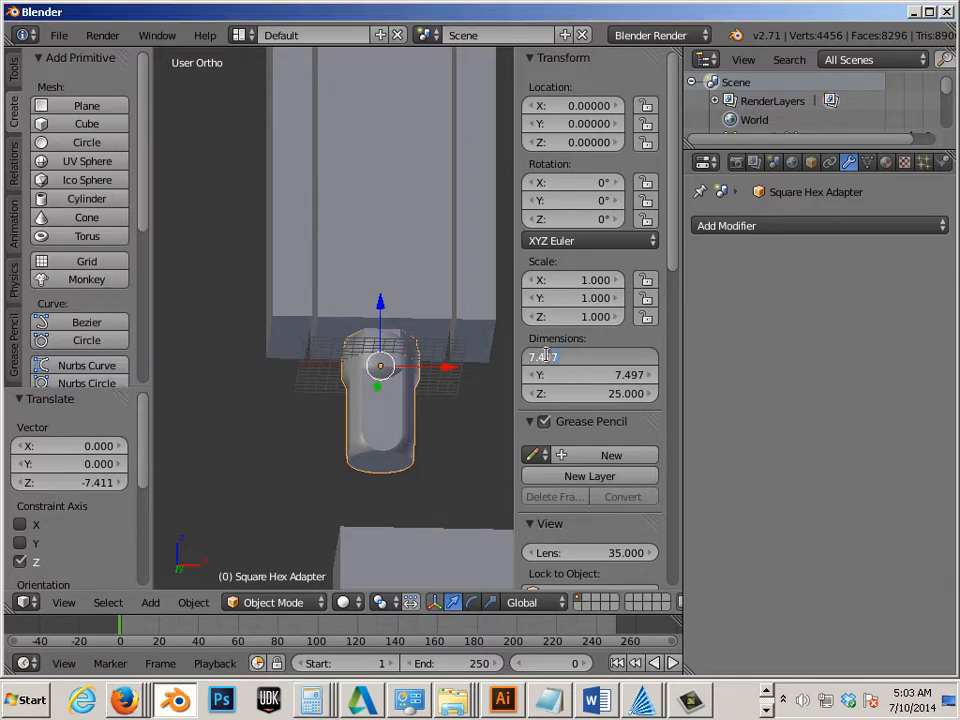
pyautogui.hotkey('ctrl', 'v')
pyautogui.press('Return')
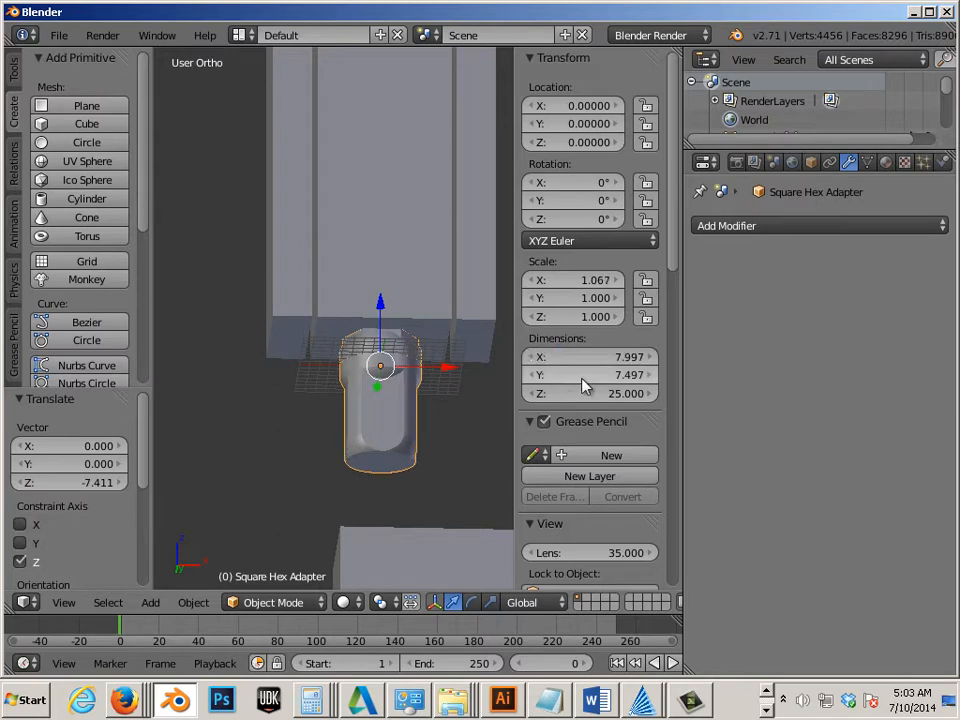
pyautogui.click(586, 374)
pyautogui.hotkey('ctrl', 'v')
pyautogui.press('Return')
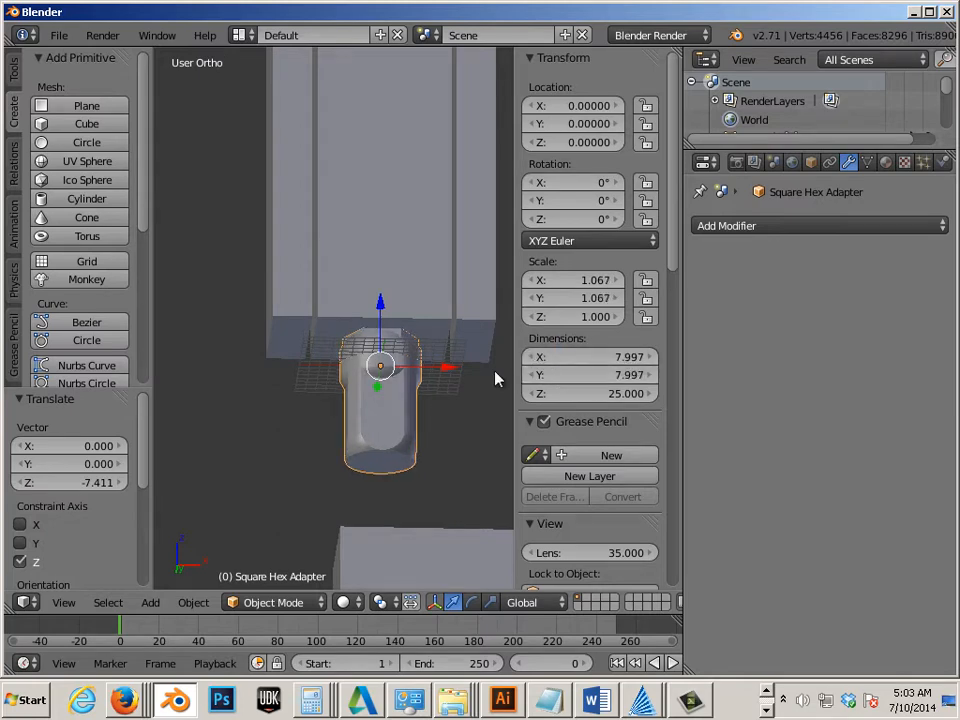
# Lower the Square Hex Adapter slightly along Z to about -0.33, just beneath the main body
pyautogui.moveTo(453, 407); pyautogui.dragTo(401, 389, button='middle')
pyautogui.scroll(3, 449, 435)
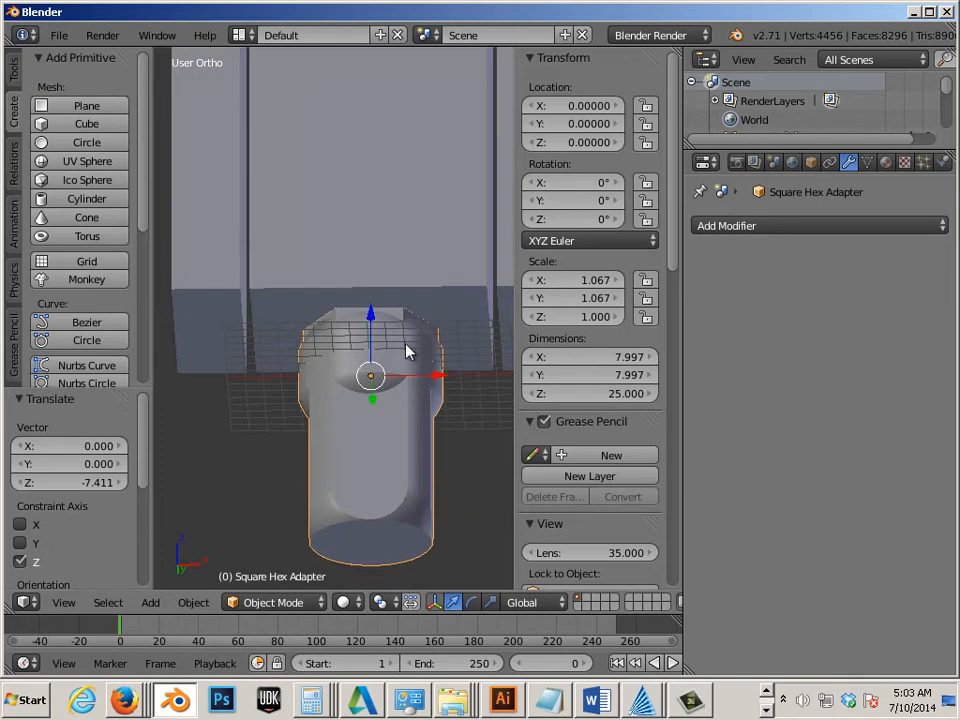
pyautogui.moveTo(372, 318); pyautogui.dragTo(376, 325)
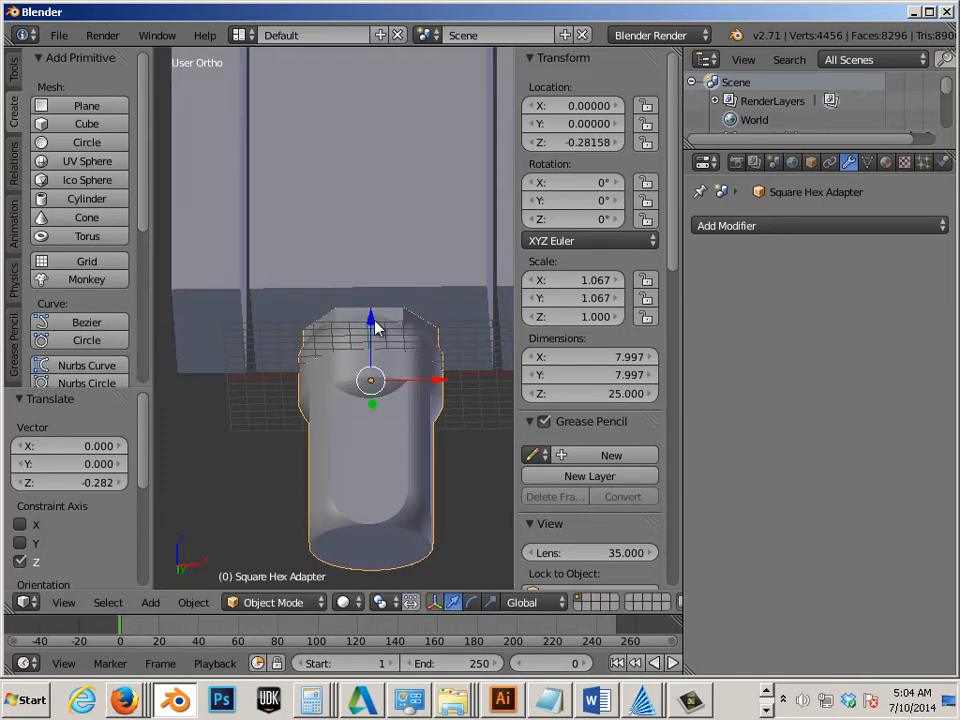
pyautogui.keyDown('shift'); pyautogui.moveTo(448, 378); pyautogui.dragTo(436, 389, button='middle'); pyautogui.keyUp('shift')
pyautogui.moveTo(419, 379); pyautogui.dragTo(419, 378)
pyautogui.hotkey('ctrl', 'z')
pyautogui.press('a')
pyautogui.rightClick(422, 373)
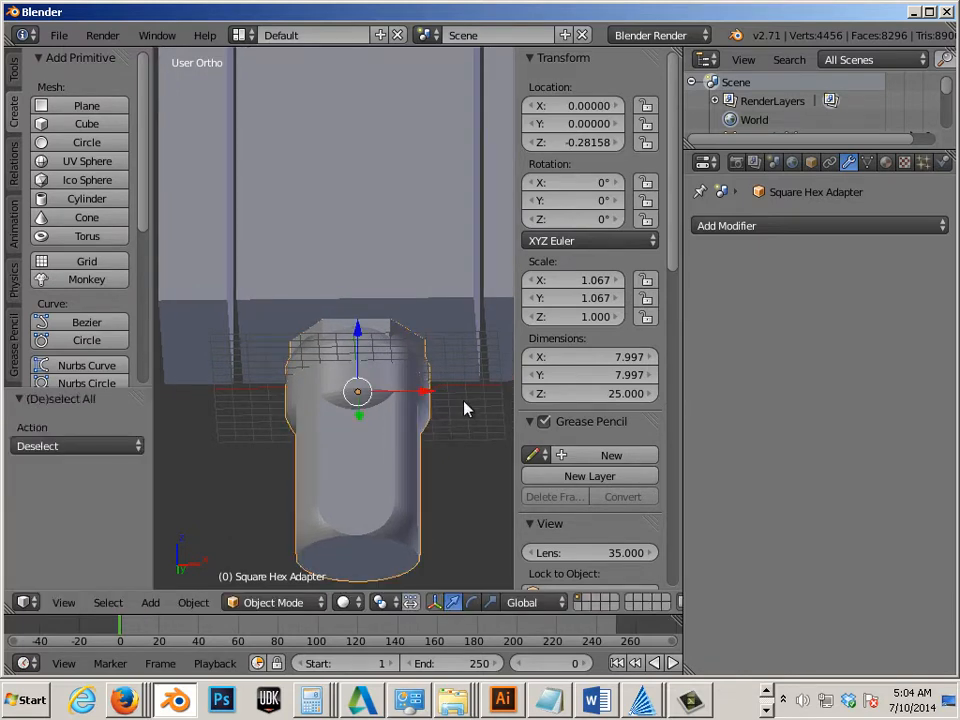
pyautogui.keyDown('shift'); pyautogui.moveTo(455, 385); pyautogui.dragTo(430, 435, button='middle'); pyautogui.keyUp('shift')
pyautogui.moveTo(339, 360); pyautogui.dragTo(377, 350)
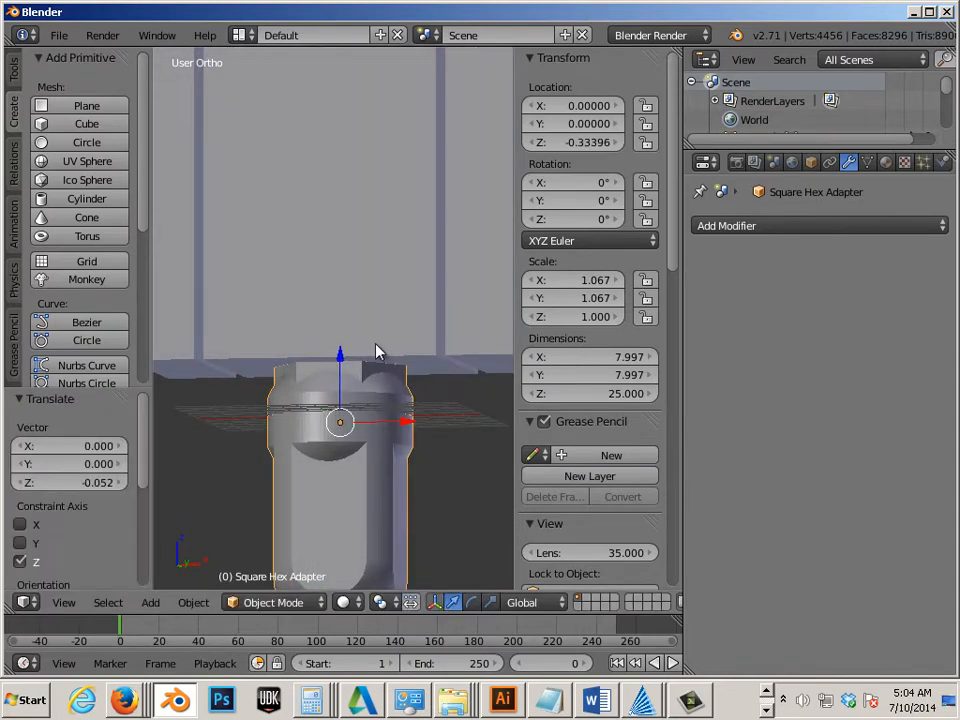
# Add a horizontal loop cut to the central block, slid to about -0.256, just above the hex adapter's upper end
pyautogui.rightClick(413, 340)
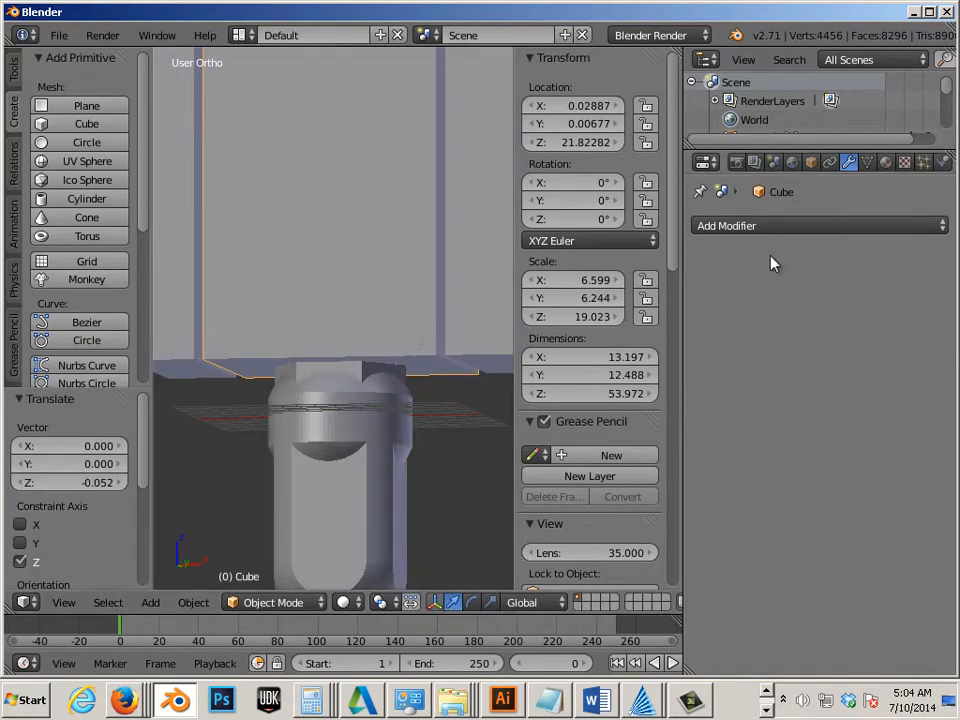
pyautogui.press('Tab')
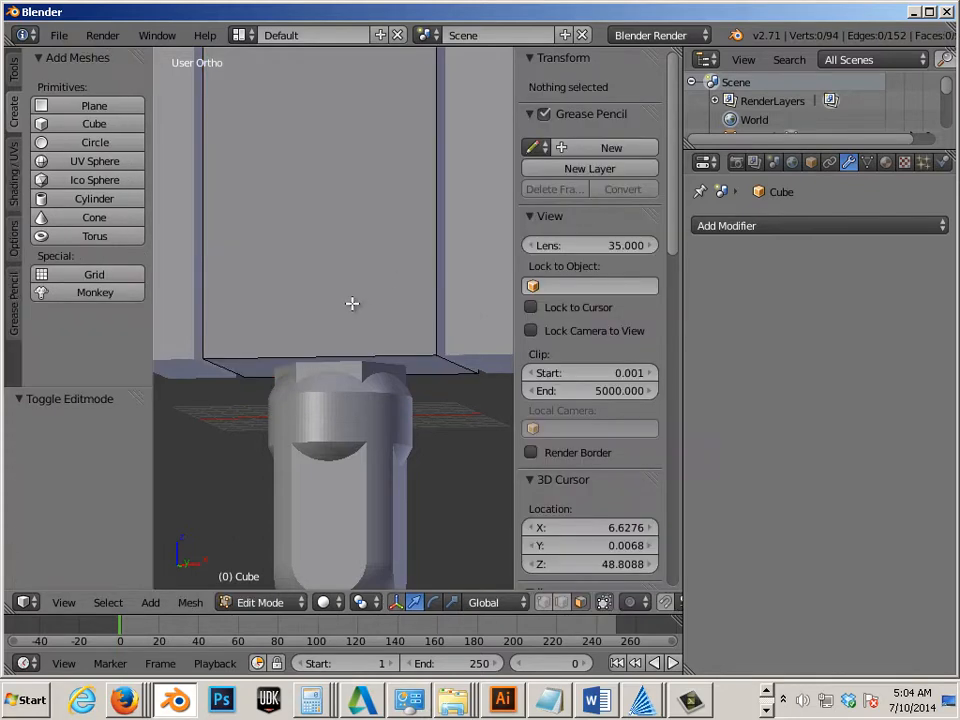
pyautogui.moveTo(351, 302); pyautogui.dragTo(366, 283, button='middle')
pyautogui.press('KP_1')
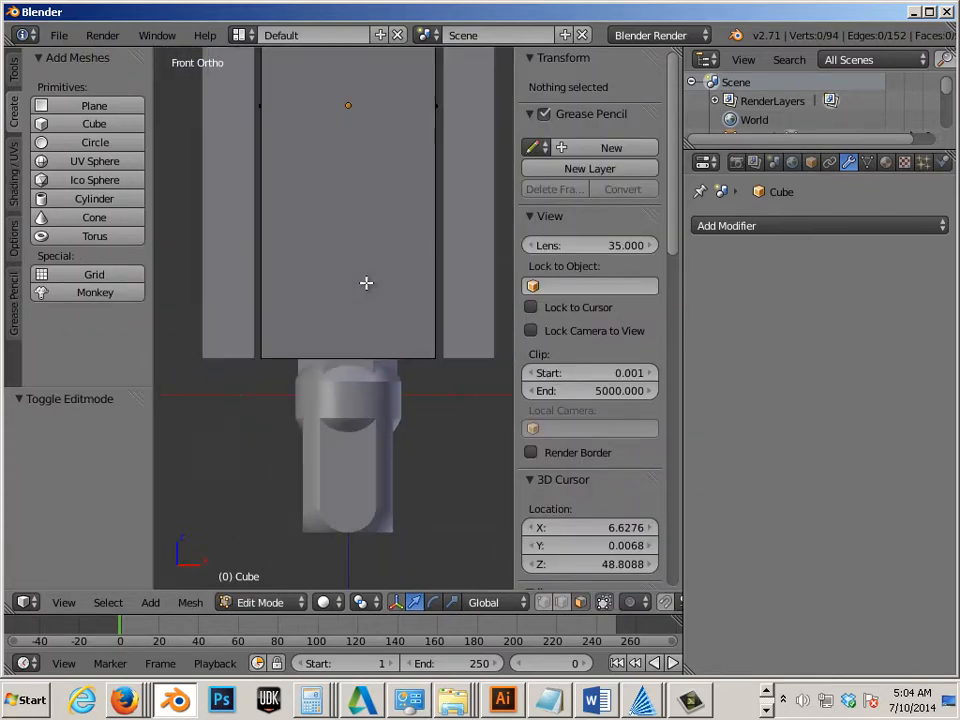
pyautogui.press('z')
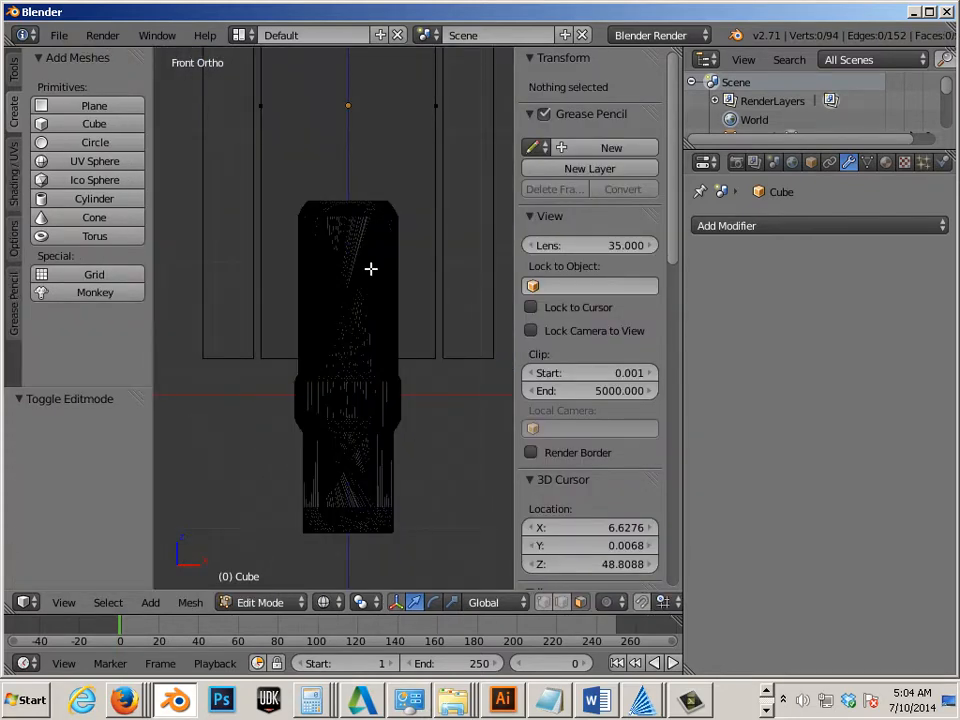
pyautogui.hotkey('ctrl', 'r')
pyautogui.click(389, 205)
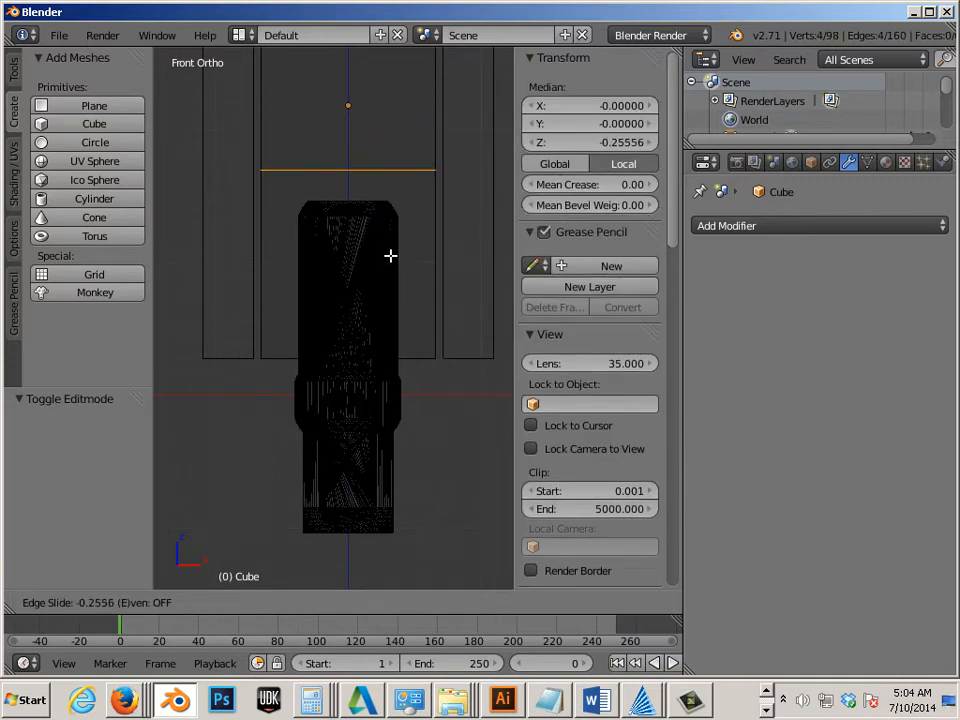
pyautogui.click(390, 256)
pyautogui.press('Tab')
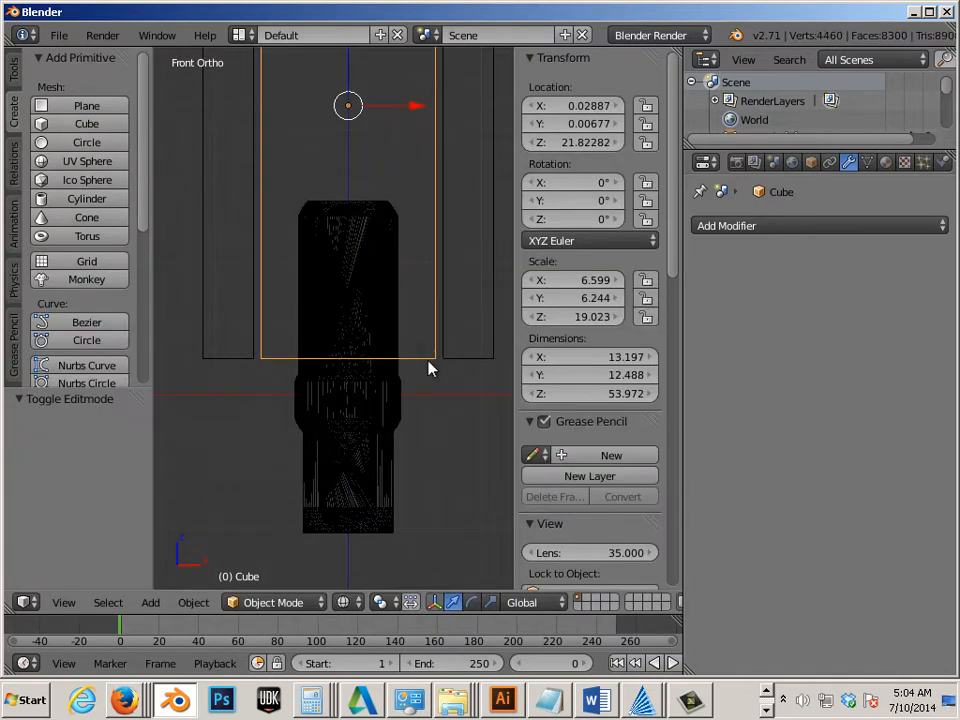
pyautogui.press('Tab')
pyautogui.rightClick(425, 339)
pyautogui.press('Tab')
# Apply a Boolean Difference modifier to the central block with the Square Hex Adapter as the cutting object
pyautogui.moveTo(435, 381); pyautogui.dragTo(467, 338, button='middle')
pyautogui.click(727, 226)
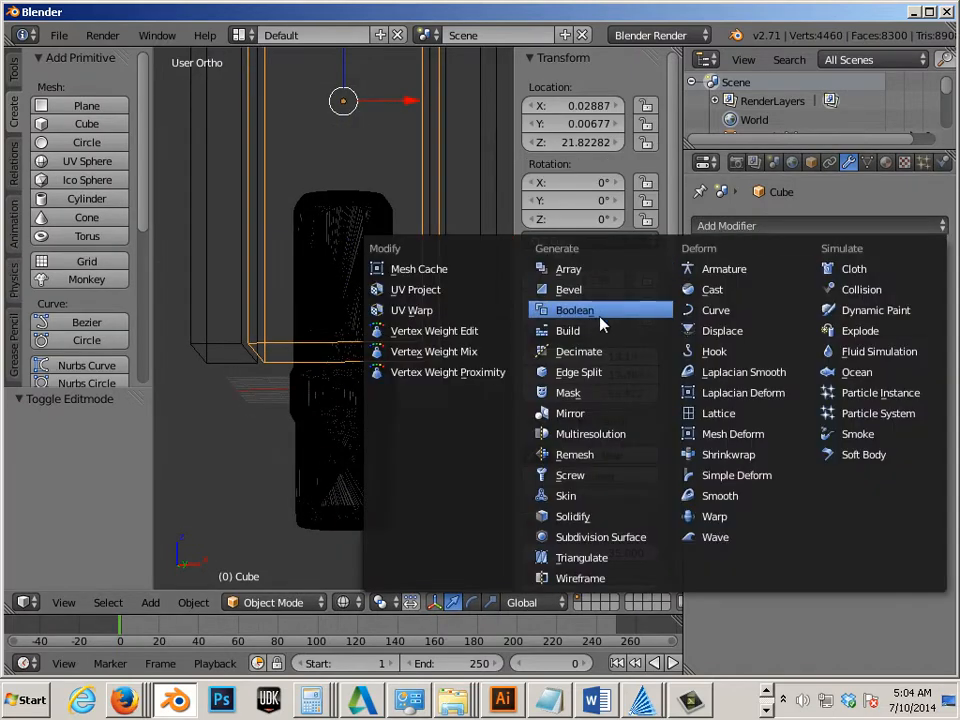
pyautogui.click(603, 322)
pyautogui.click(732, 338)
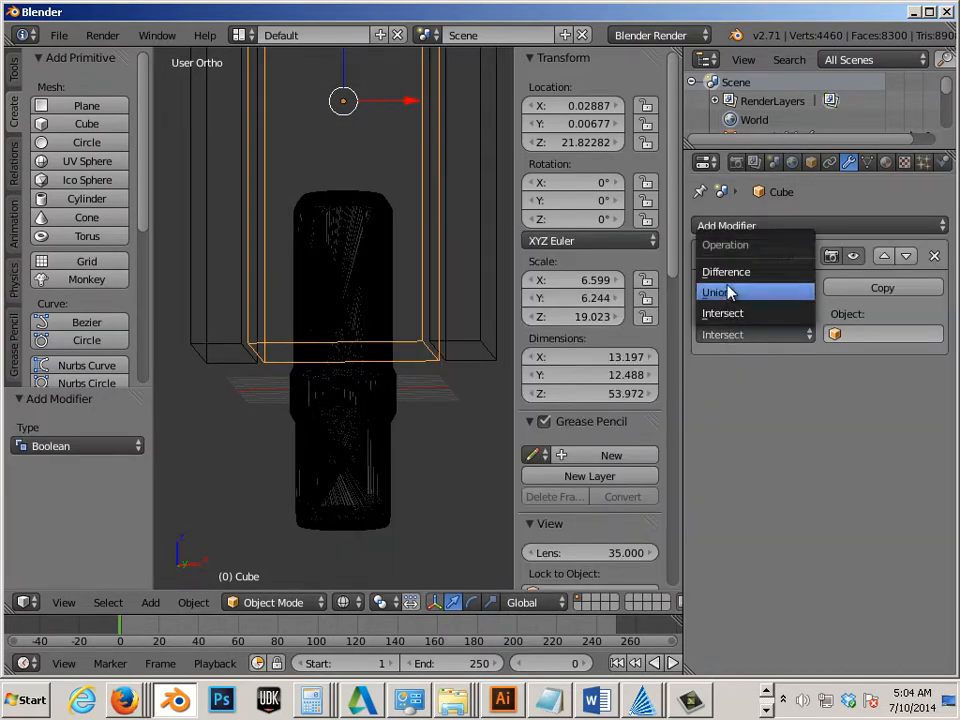
pyautogui.click(725, 272)
pyautogui.click(836, 336)
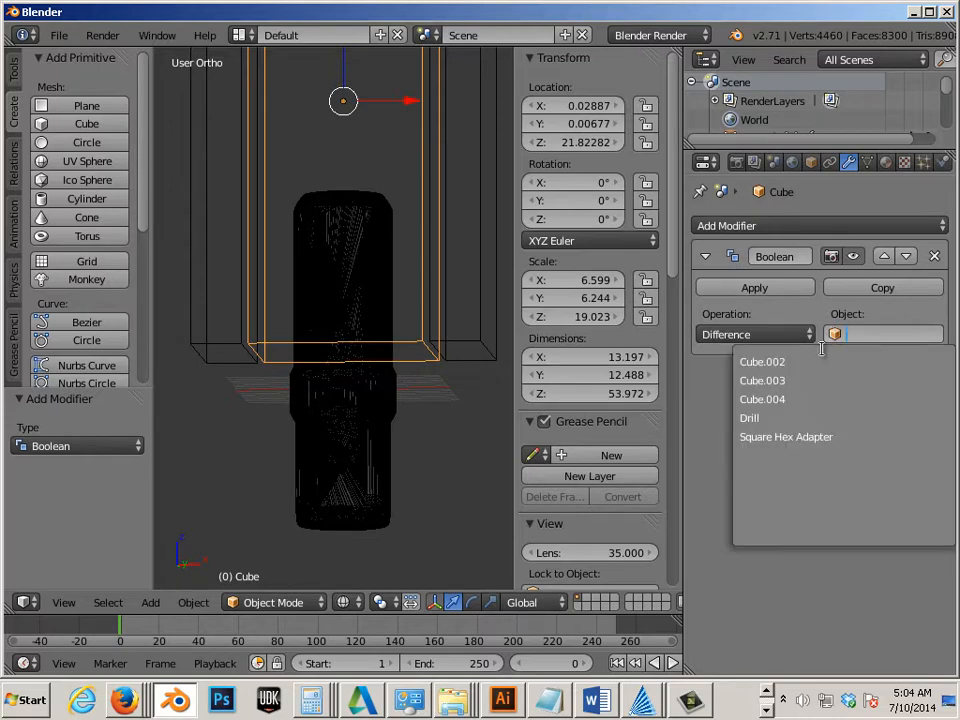
pyautogui.click(797, 441)
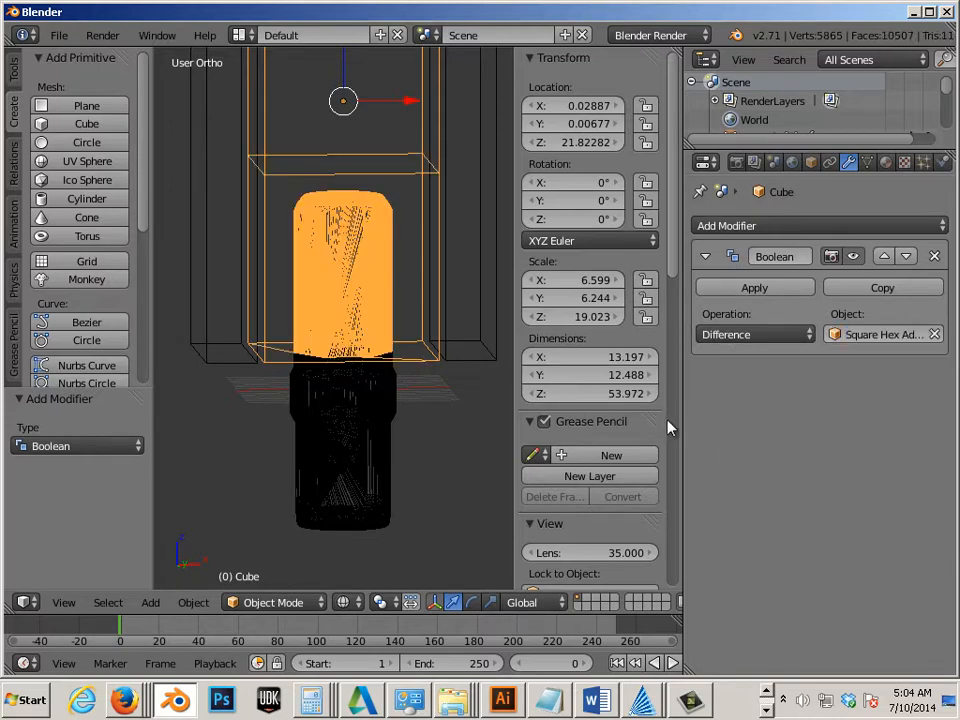
pyautogui.click(754, 288)
pyautogui.moveTo(451, 343)
pyautogui.mouseDown(button='middle')
pyautogui.moveTo(437, 394)
pyautogui.moveTo(453, 367)
pyautogui.mouseUp(button='middle')
pyautogui.press('Tab')
pyautogui.press('Tab')
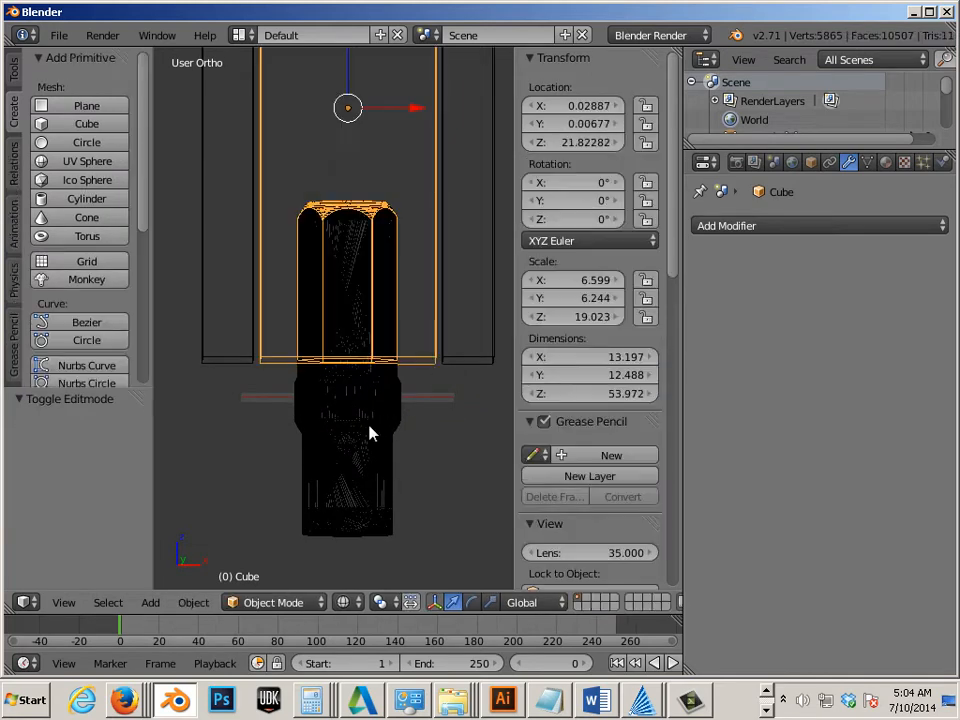
# Move the Square Hex Adapter out of the block along X to about -47.8
pyautogui.rightClick(367, 433)
pyautogui.scroll(-3, 365, 350)
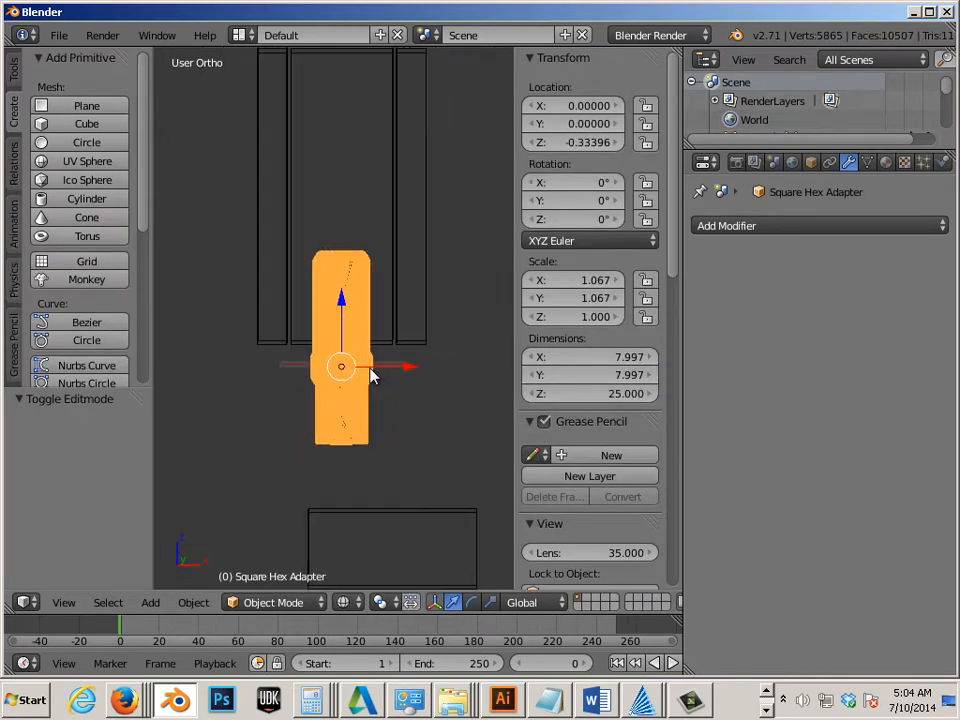
pyautogui.moveTo(415, 369); pyautogui.dragTo(43, 374)
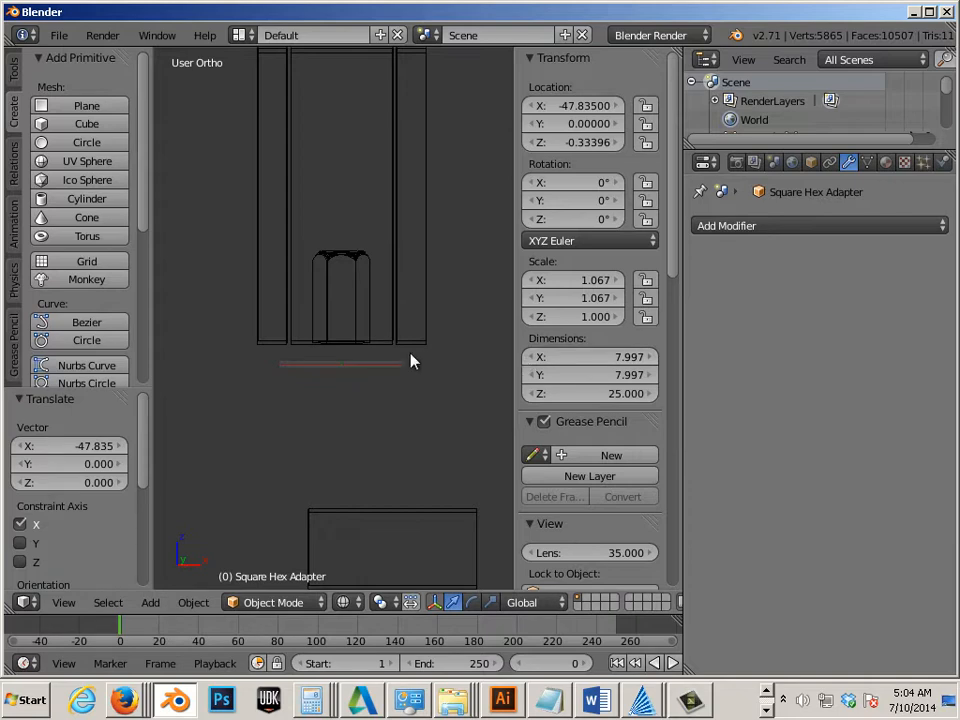
# Move the base block Cube.004 up beneath the main body, to about X 0.09 and Z -3.17
pyautogui.keyDown('shift'); pyautogui.moveTo(407, 393); pyautogui.dragTo(414, 380, button='middle'); pyautogui.keyUp('shift')
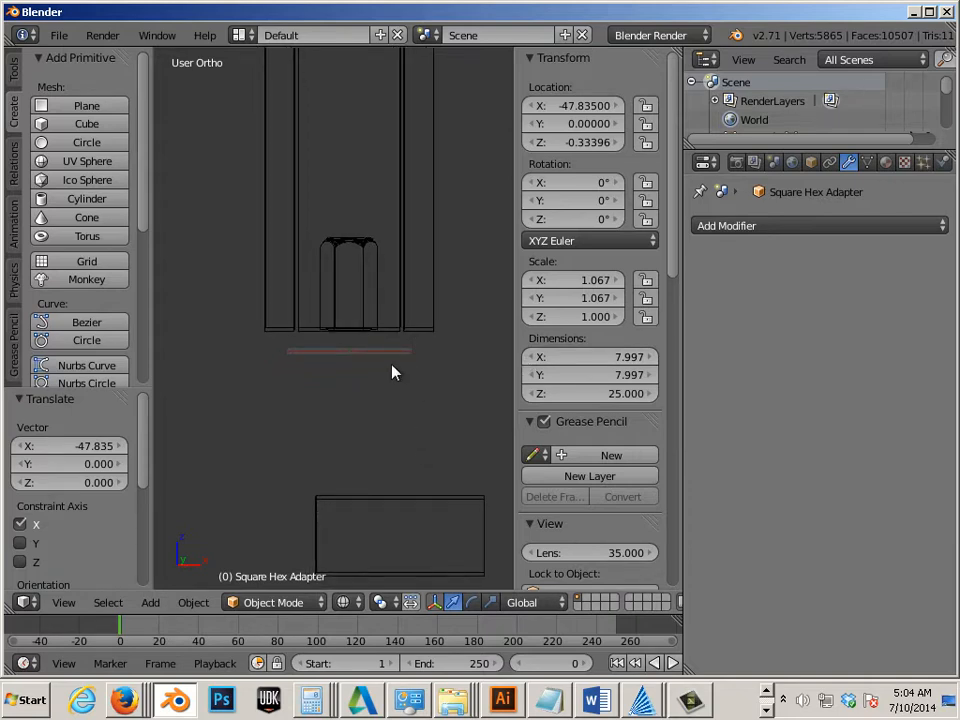
pyautogui.scroll(-3, 392, 372)
pyautogui.rightClick(394, 435)
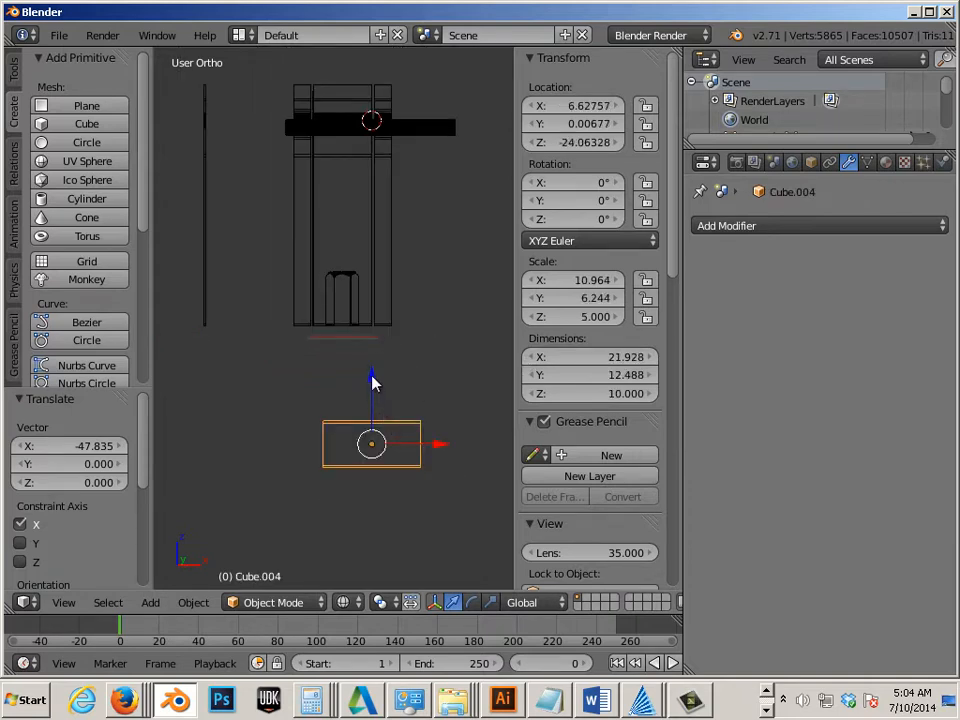
pyautogui.moveTo(372, 383); pyautogui.dragTo(369, 292)
pyautogui.moveTo(414, 355); pyautogui.dragTo(394, 352)
pyautogui.scroll(-3, 317, 426)
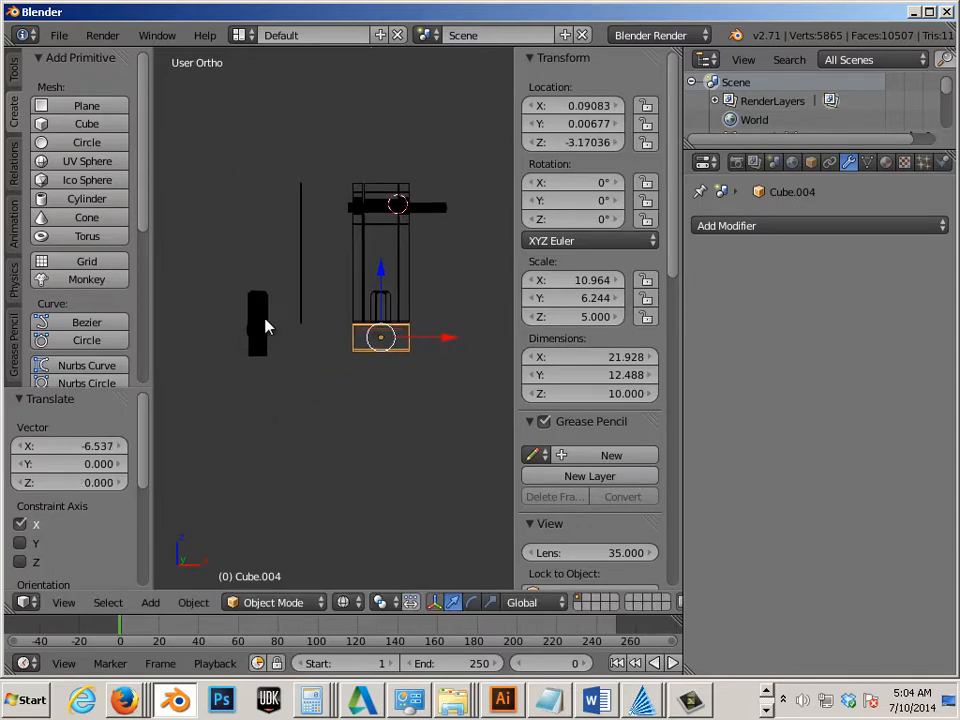
pyautogui.scroll(6, 400, 395)
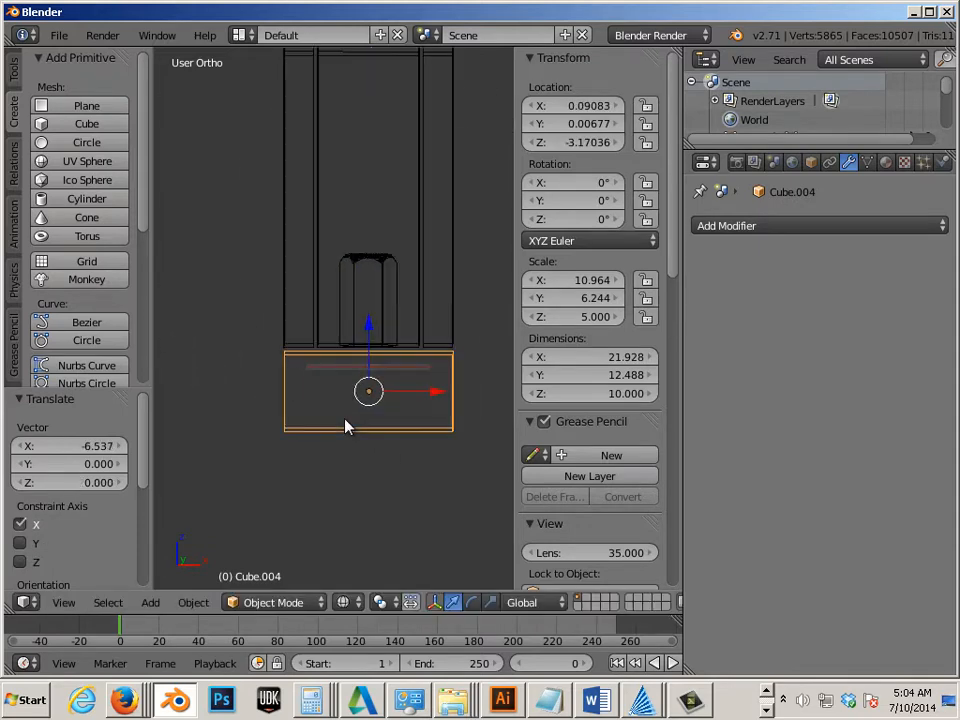
# Fine-align the base block in front view with the side pieces' outer edges, at about X 0.02 and Z -2.82
pyautogui.press('KP_1')
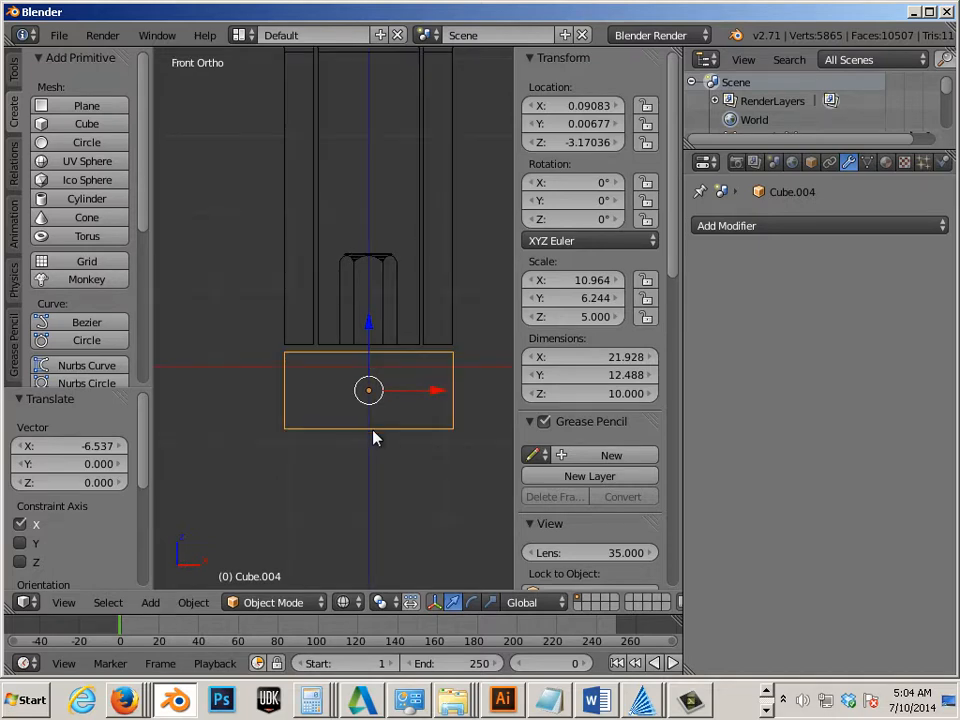
pyautogui.scroll(3, 376, 437)
pyautogui.keyDown('shift'); pyautogui.moveTo(378, 414); pyautogui.dragTo(352, 421, button='middle'); pyautogui.keyUp('shift')
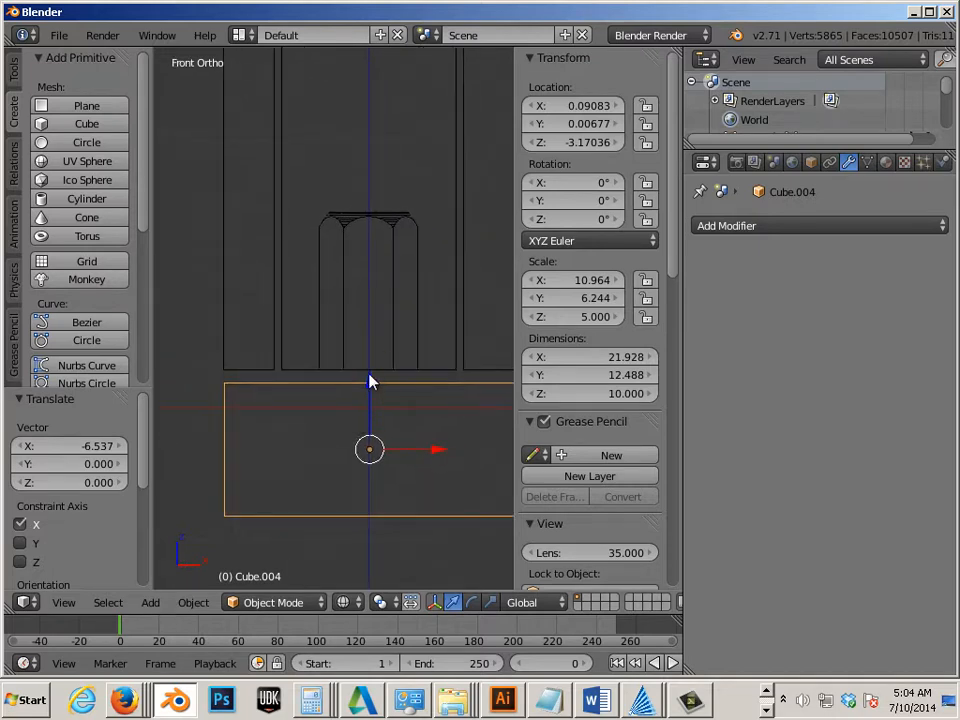
pyautogui.moveTo(369, 380)
pyautogui.mouseDown()
pyautogui.moveTo(368, 366)
pyautogui.moveTo(369, 376)
pyautogui.mouseUp()
pyautogui.keyDown('shift'); pyautogui.moveTo(399, 414); pyautogui.dragTo(347, 411, button='middle'); pyautogui.keyUp('shift')
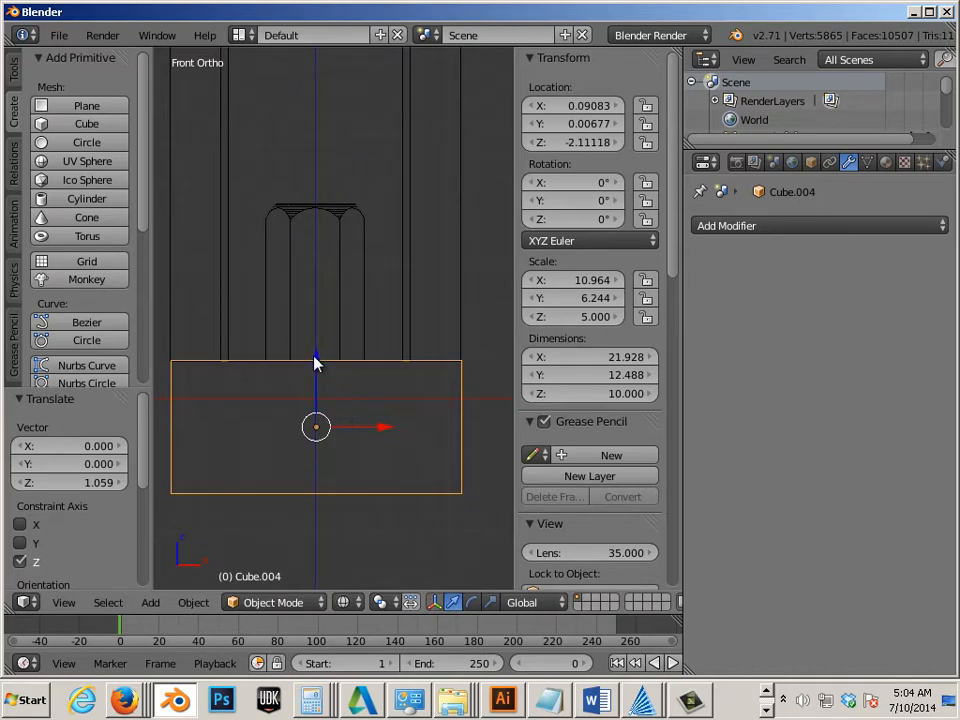
pyautogui.moveTo(315, 363); pyautogui.dragTo(313, 372)
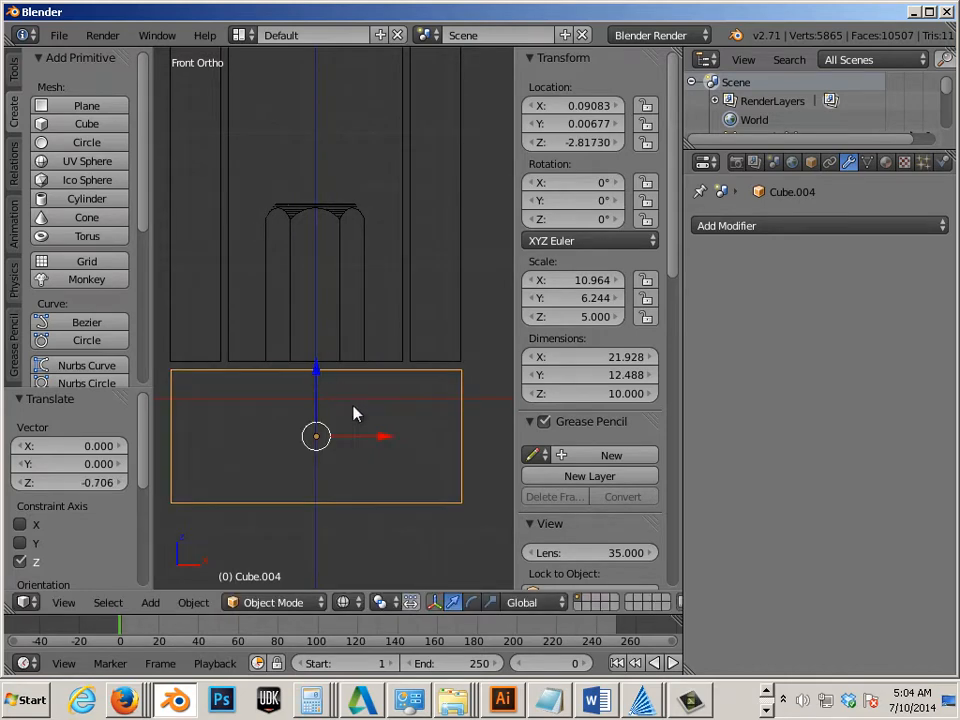
pyautogui.keyDown('shift'); pyautogui.moveTo(354, 414); pyautogui.dragTo(378, 412, button='middle'); pyautogui.keyUp('shift')
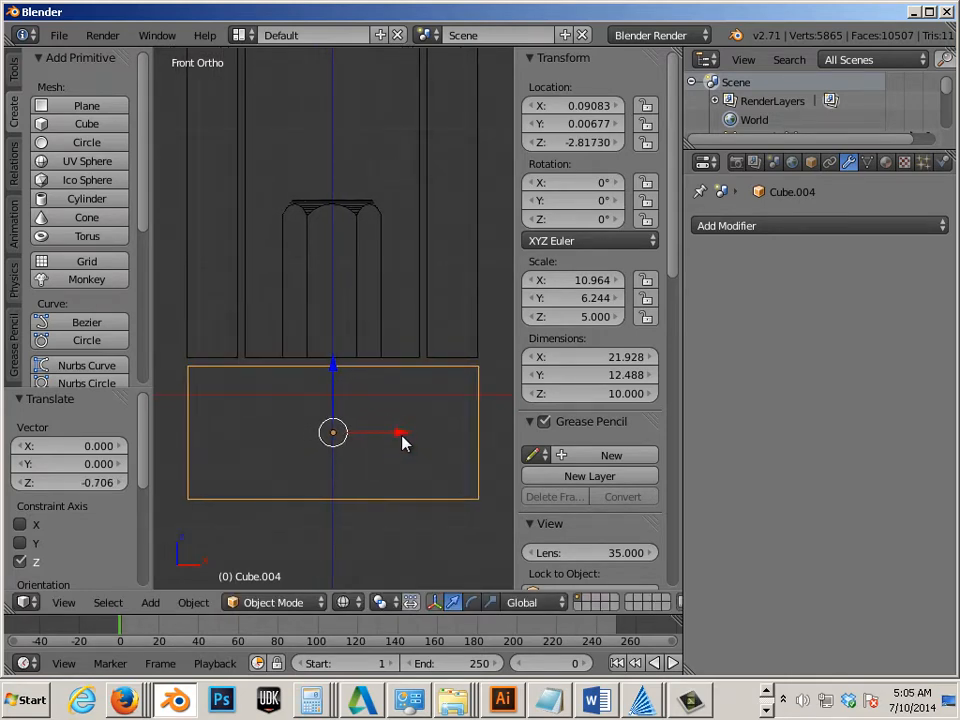
pyautogui.moveTo(400, 435); pyautogui.dragTo(398, 436)
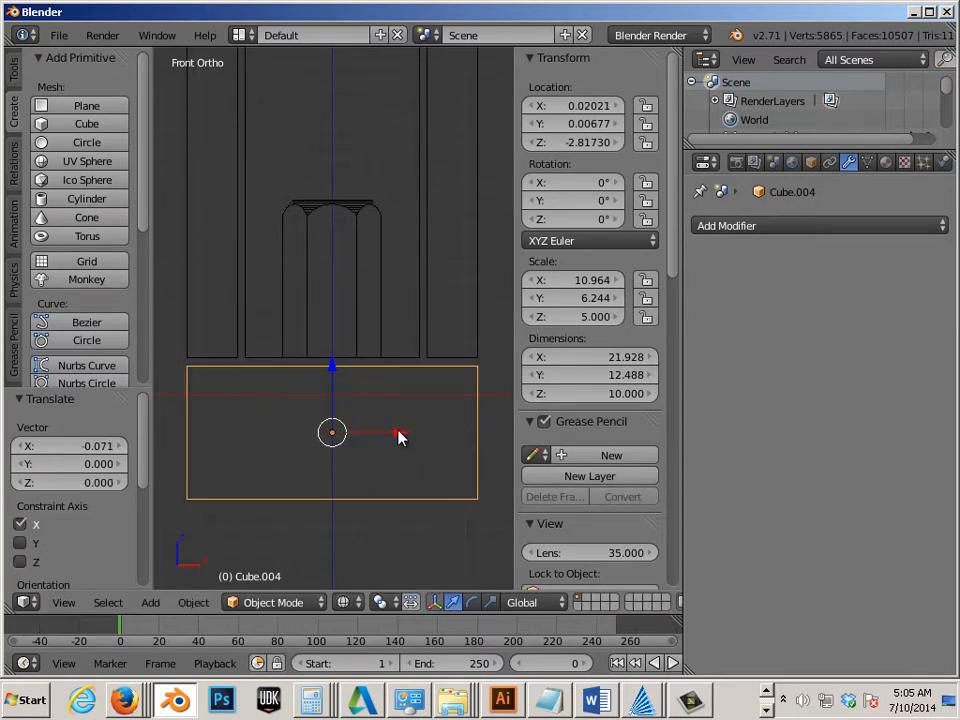
# Extend the side pieces' lower vertices about 0.99 down into the base block, and lower the block to about Z -3.03
pyautogui.rightClick(434, 359)
pyautogui.press('Tab')
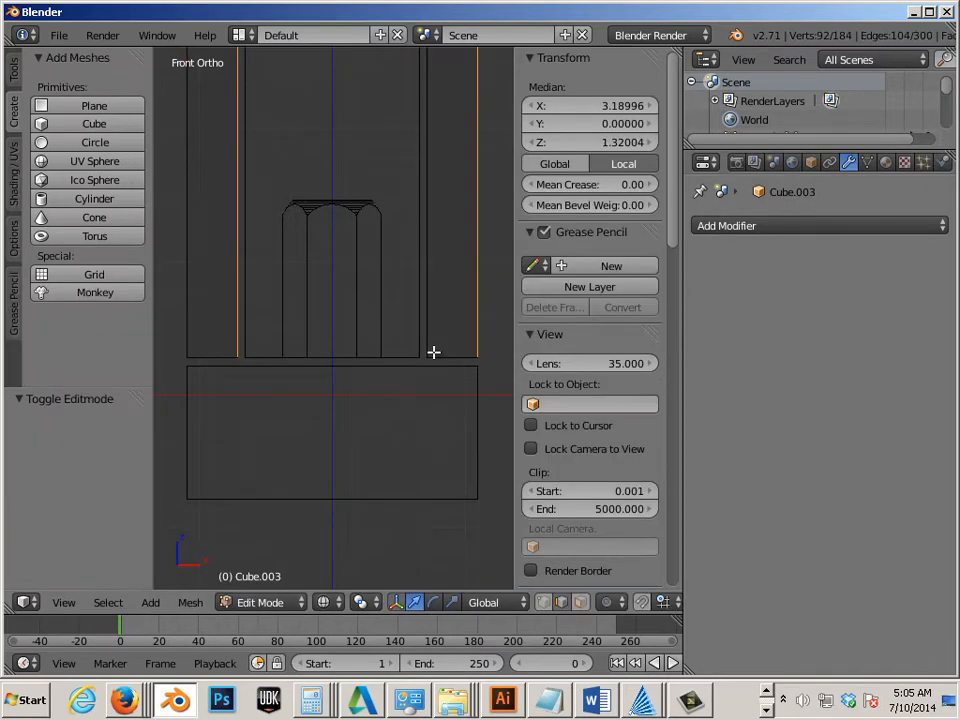
pyautogui.click(543, 602)
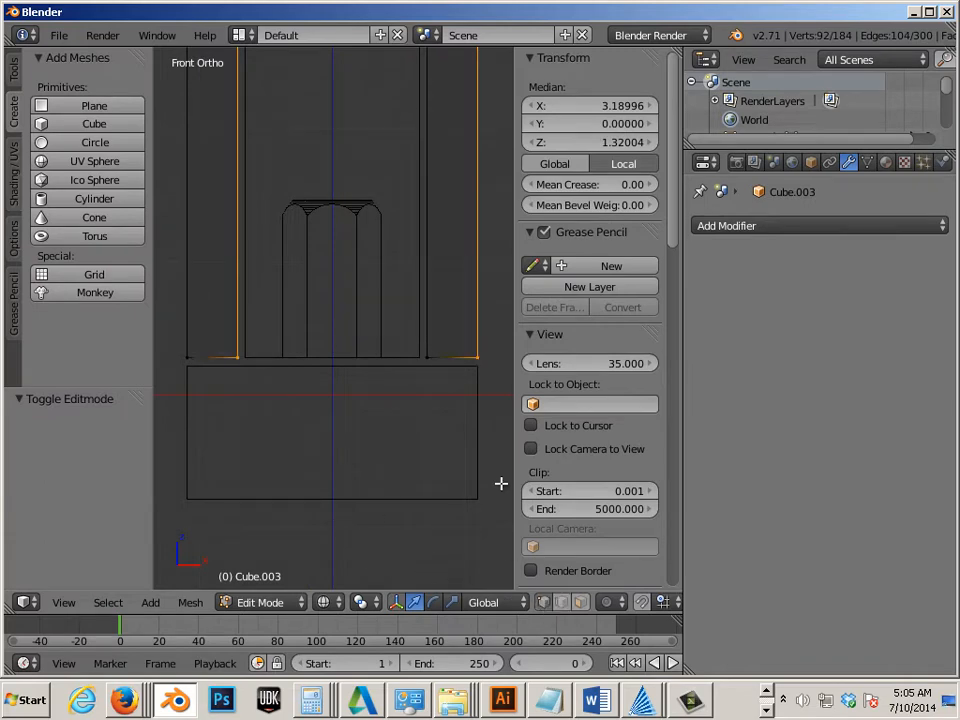
pyautogui.moveTo(484, 340); pyautogui.dragTo(178, 380)
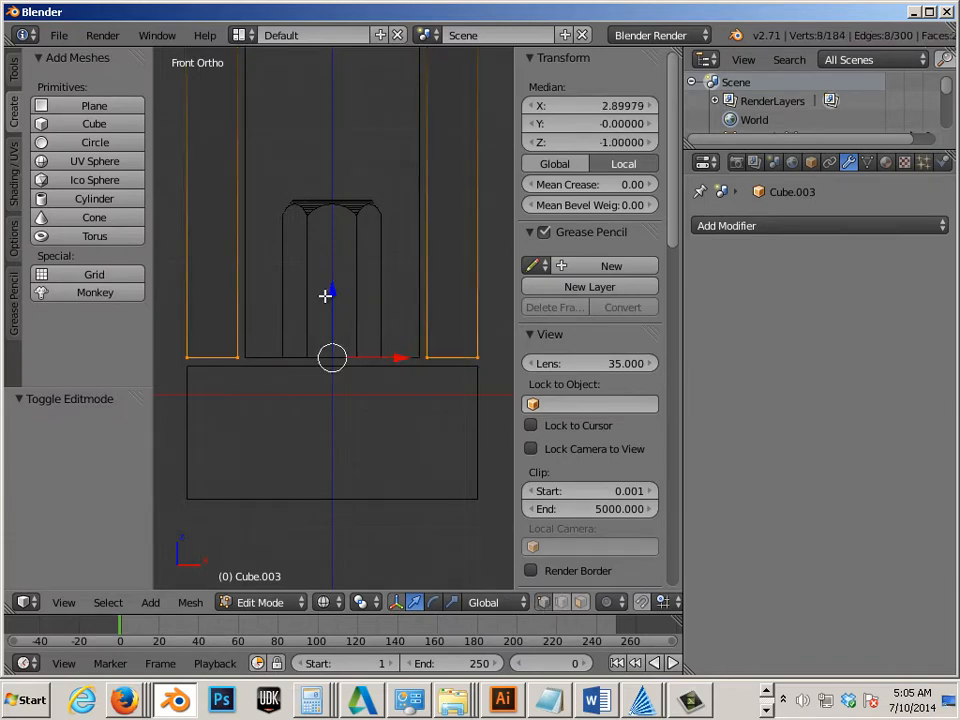
pyautogui.moveTo(331, 290); pyautogui.dragTo(320, 304)
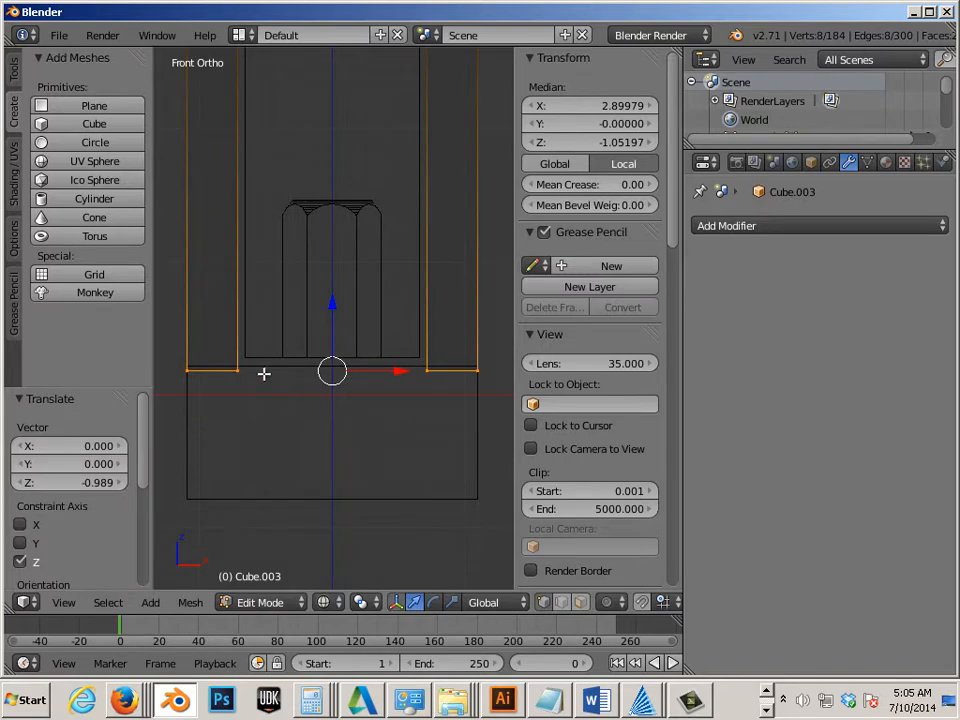
pyautogui.press('Tab')
pyautogui.rightClick(414, 371)
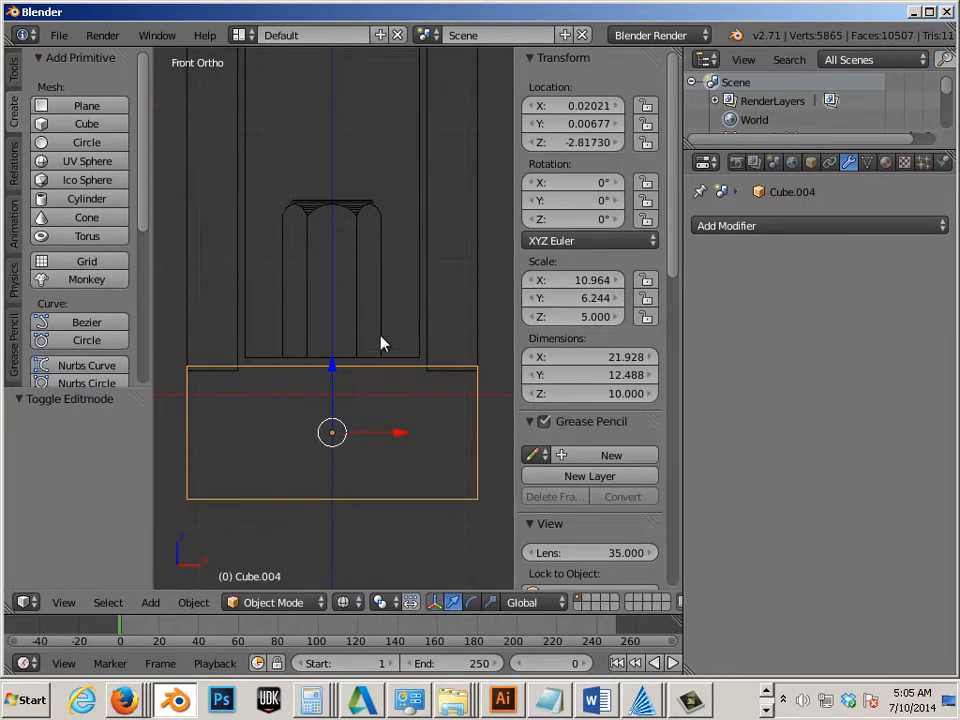
pyautogui.moveTo(333, 366); pyautogui.dragTo(332, 369)
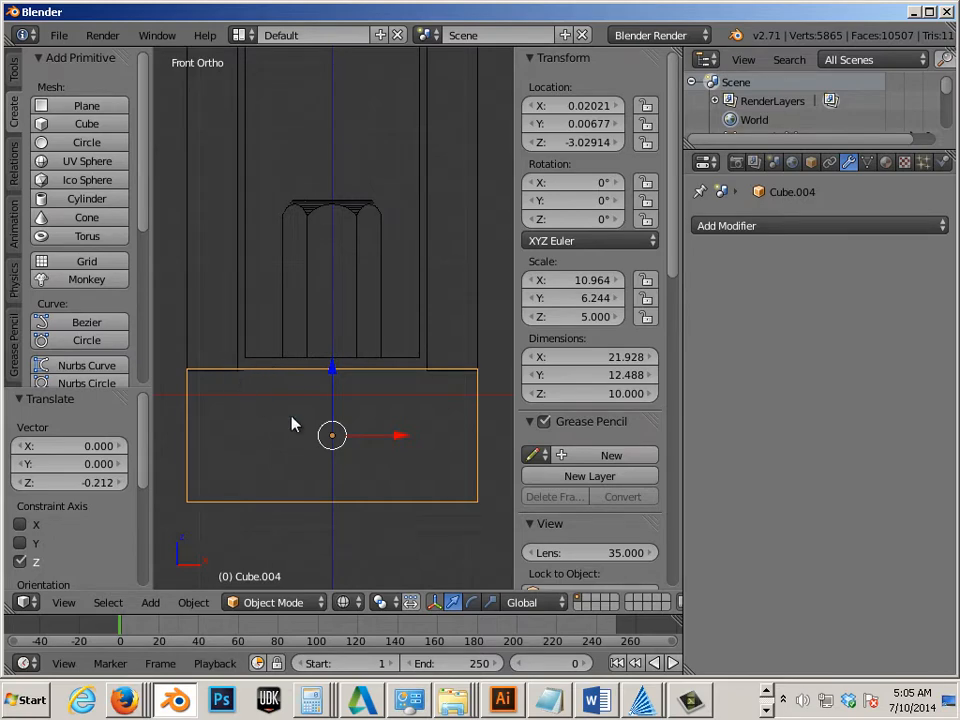
# Apply a Boolean Union modifier to the side pieces with the base block Cube.004 as the object
pyautogui.rightClick(478, 357)
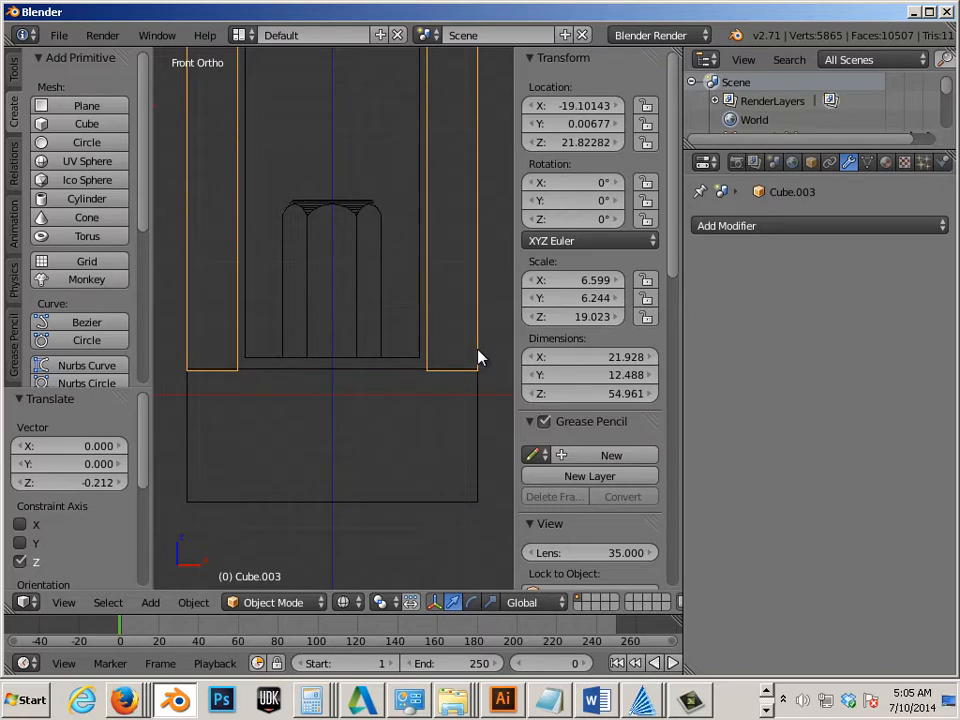
pyautogui.click(722, 226)
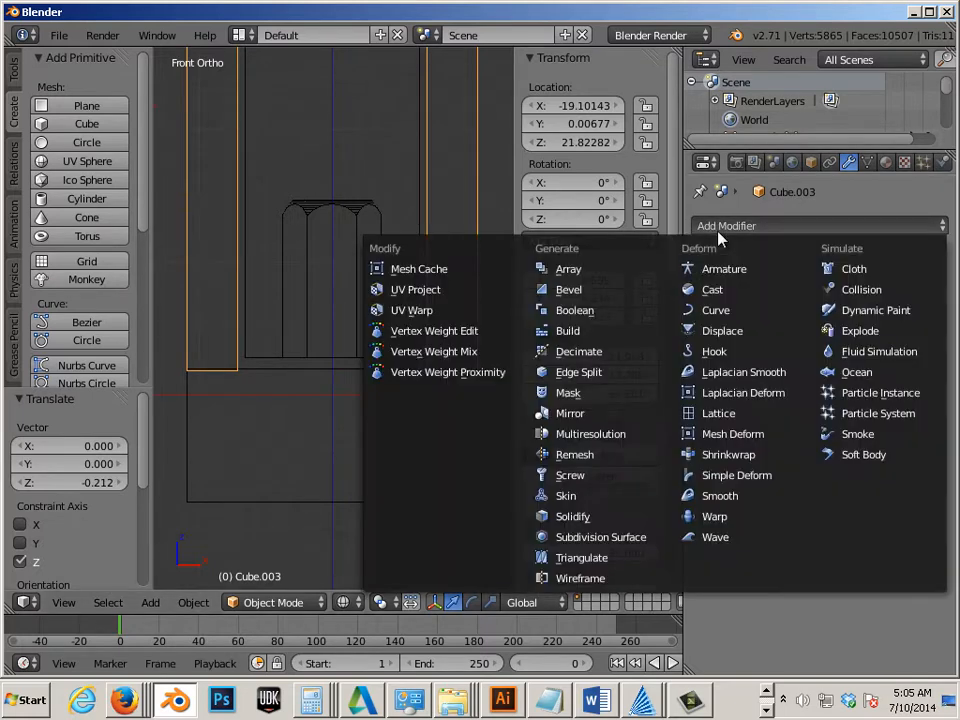
pyautogui.click(626, 314)
pyautogui.click(730, 335)
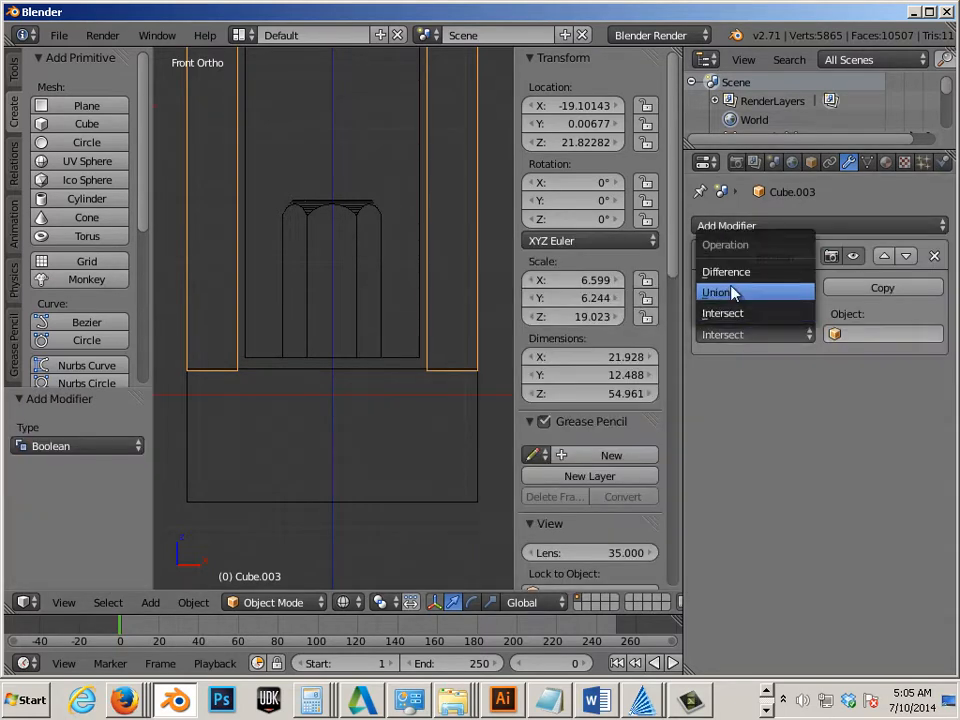
pyautogui.click(733, 292)
pyautogui.click(832, 334)
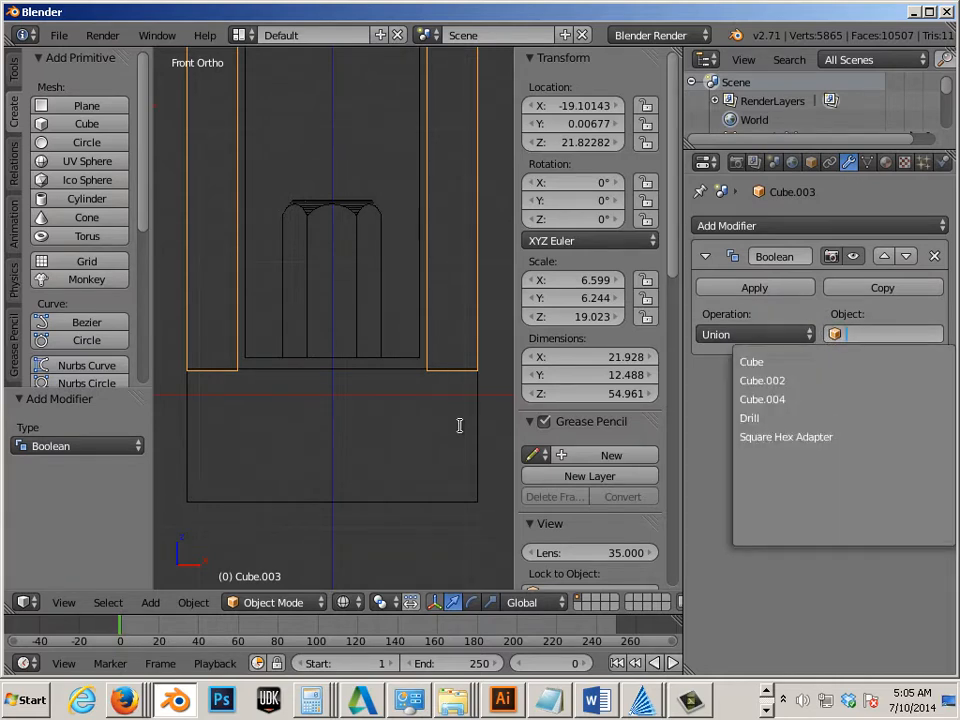
pyautogui.click(762, 400)
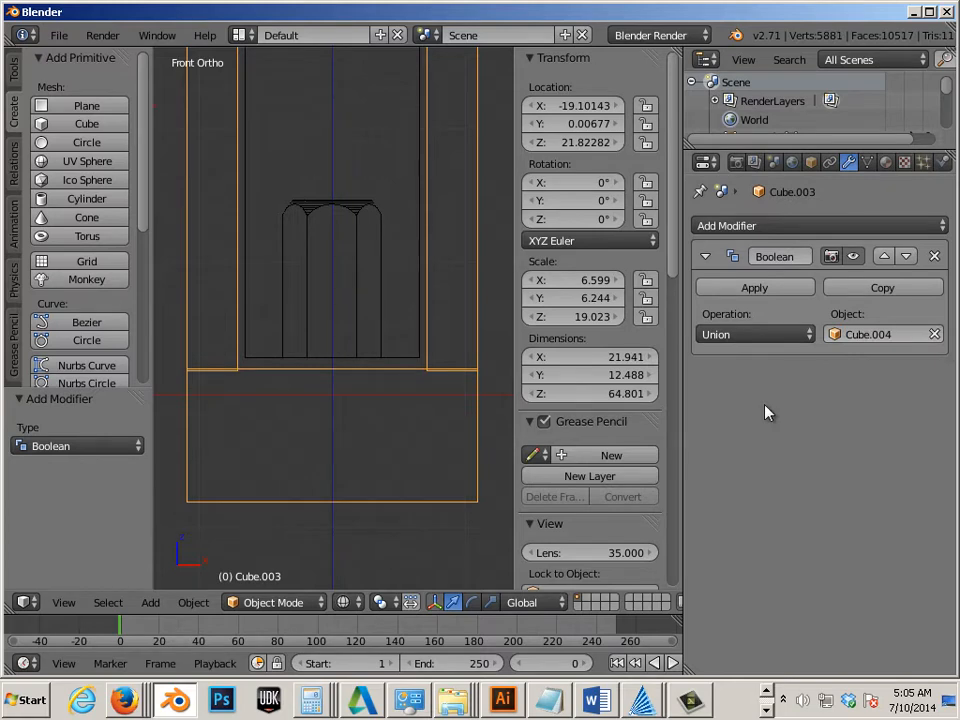
pyautogui.click(754, 289)
# Move the leftover base block Cube.004 about 16.88 down along Z, clear of the united side pieces, and select Cube.003
pyautogui.rightClick(362, 380)
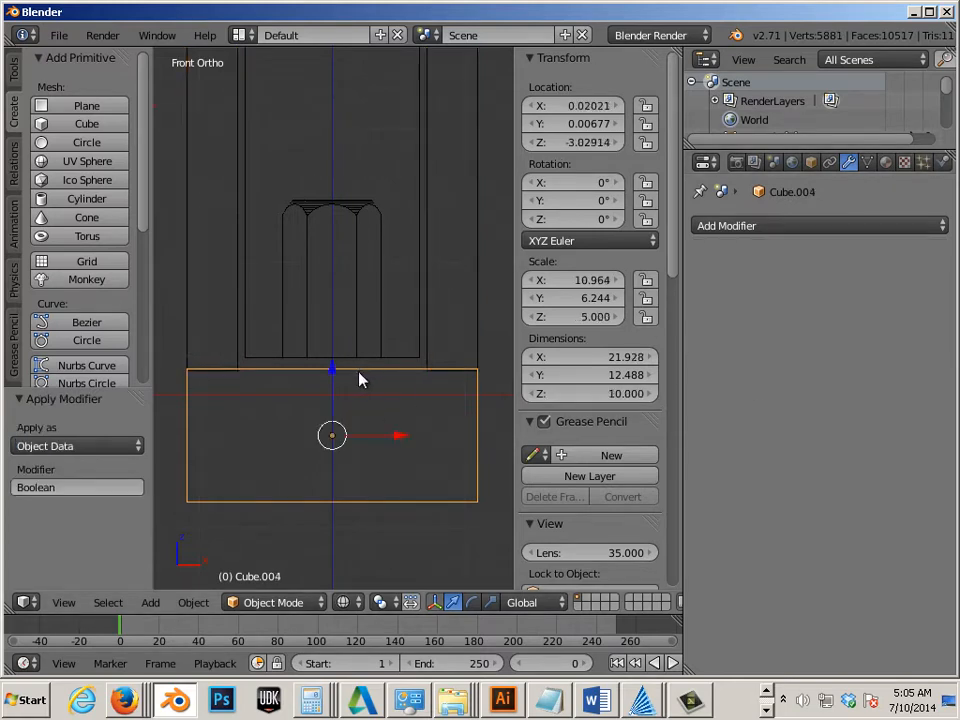
pyautogui.scroll(-2, 362, 380)
pyautogui.press('g')
pyautogui.press('z')
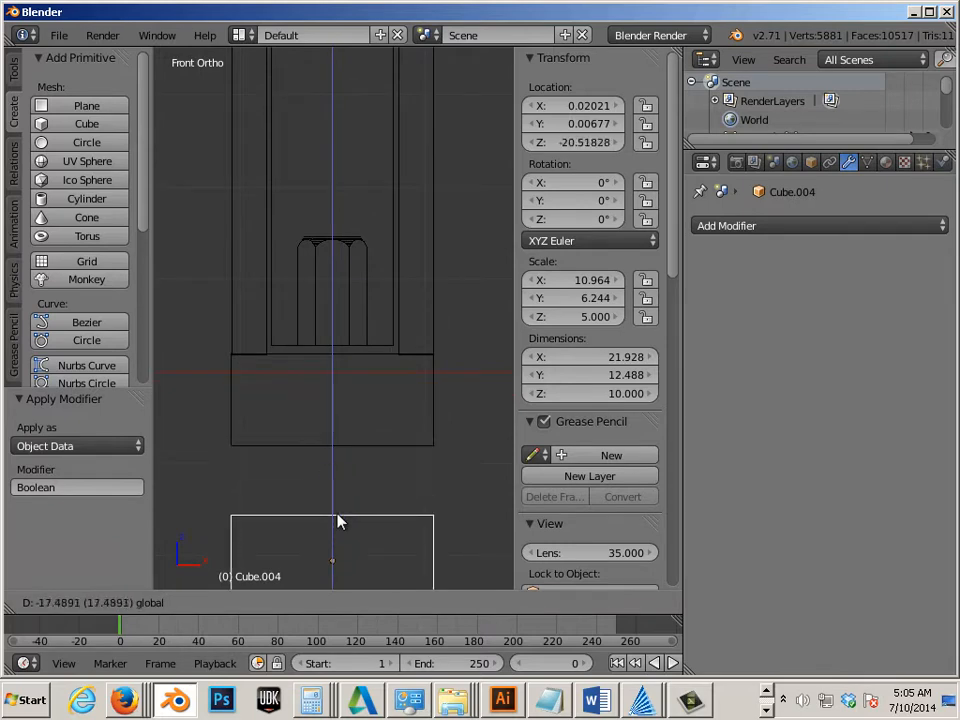
pyautogui.click(345, 499)
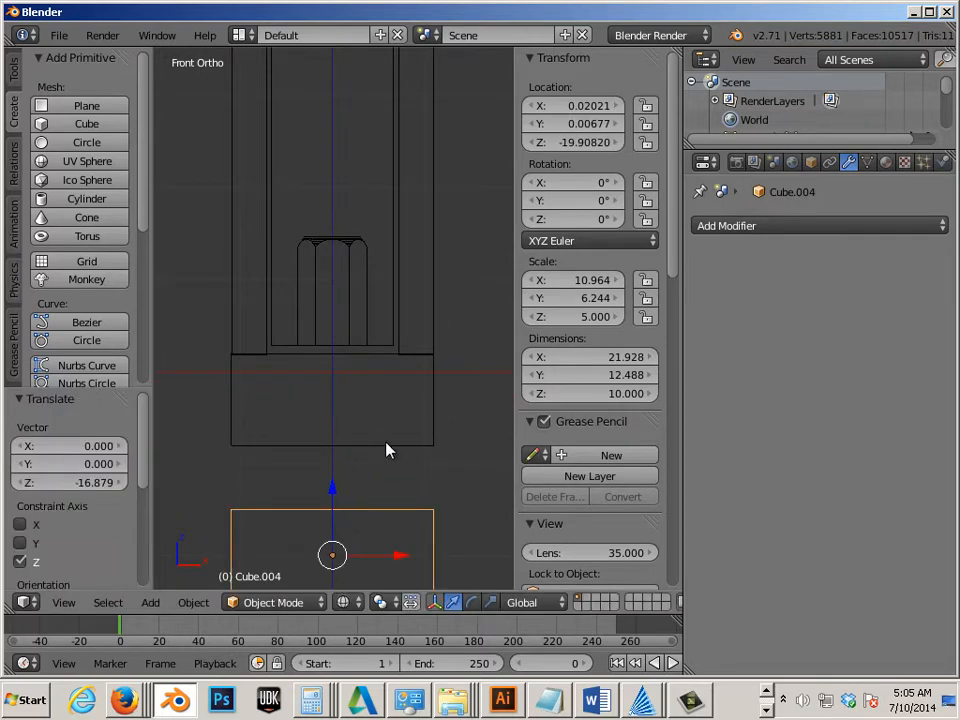
pyautogui.rightClick(388, 450)
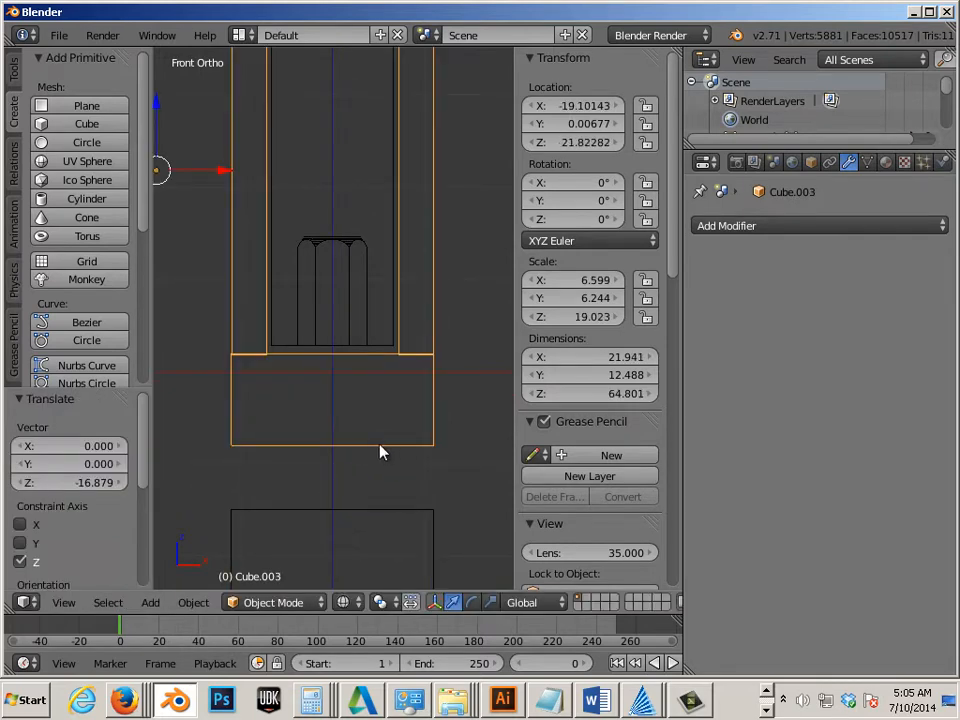
# Move the cover plate Cube.004 about 14.89 along Y, away from the body
pyautogui.moveTo(380, 453)
pyautogui.mouseDown(button='middle')
pyautogui.moveTo(414, 448)
pyautogui.moveTo(364, 471)
pyautogui.moveTo(285, 480)
pyautogui.moveTo(284, 497)
pyautogui.moveTo(502, 477)
pyautogui.mouseUp(button='middle')
pyautogui.moveTo(212, 463); pyautogui.dragTo(300, 453, button='middle')
pyautogui.rightClick(307, 360)
pyautogui.moveTo(405, 440); pyautogui.dragTo(306, 435, button='middle')
pyautogui.scroll(1, 268, 425)
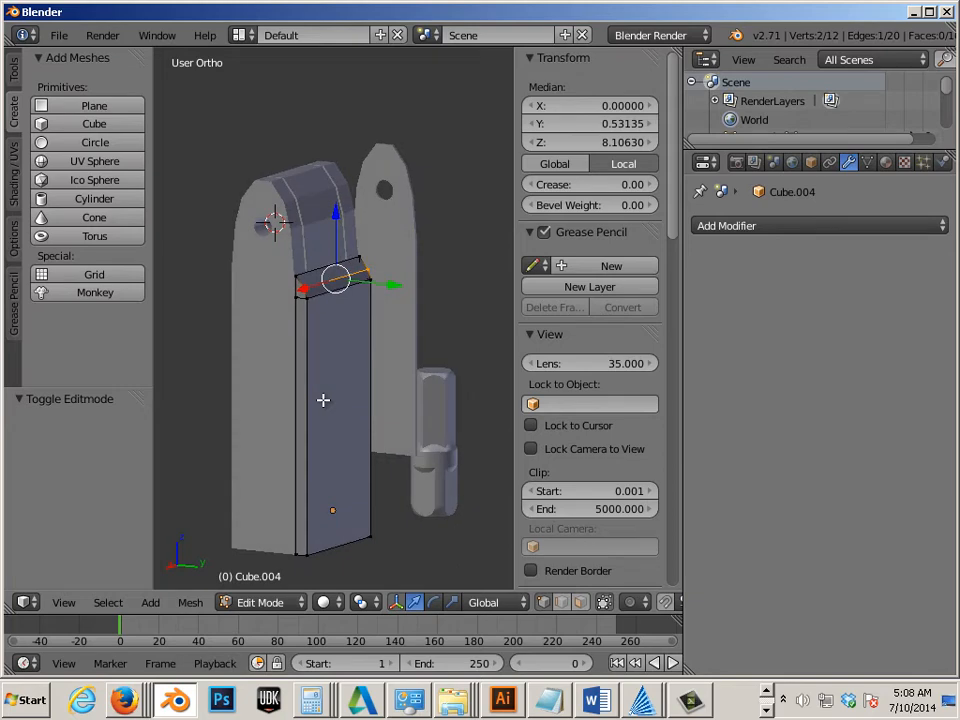
pyautogui.moveTo(324, 399); pyautogui.dragTo(384, 372, button='middle')
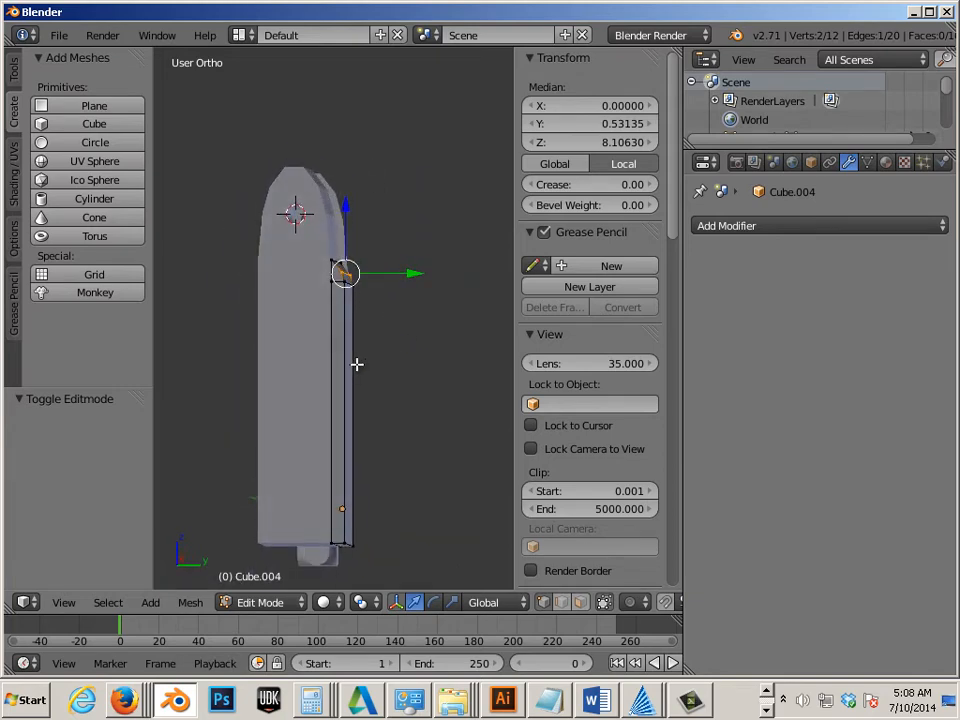
pyautogui.press('Tab')
pyautogui.moveTo(400, 508); pyautogui.dragTo(500, 510)
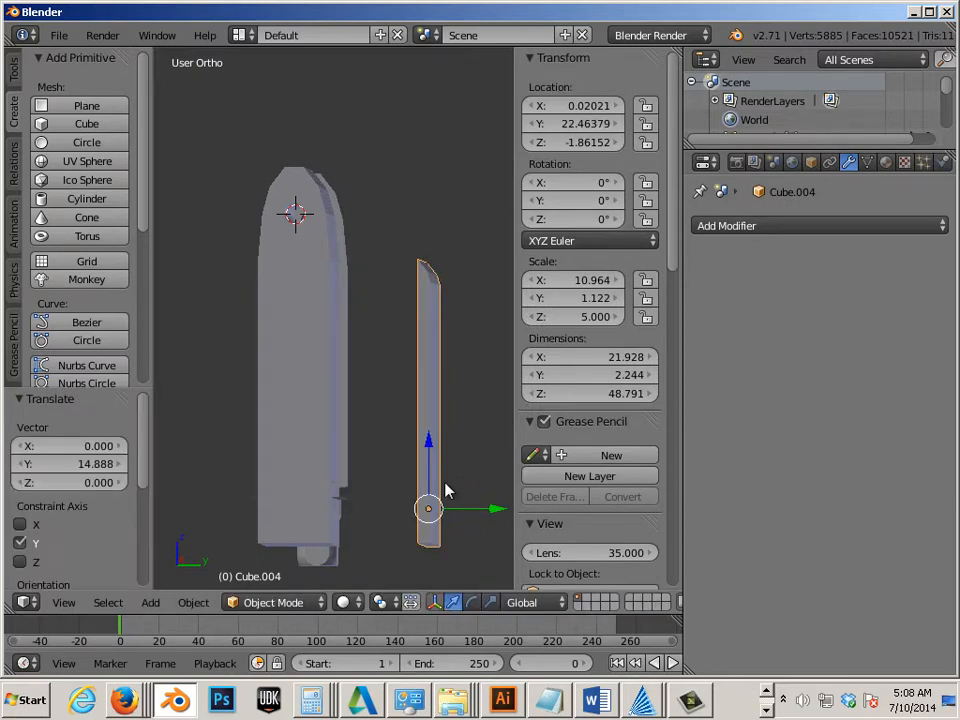
# Examine the faces of the united side pieces and base, Cube.003, on both sides in face select mode
pyautogui.moveTo(446, 489); pyautogui.dragTo(343, 520, button='middle')
pyautogui.rightClick(343, 520)
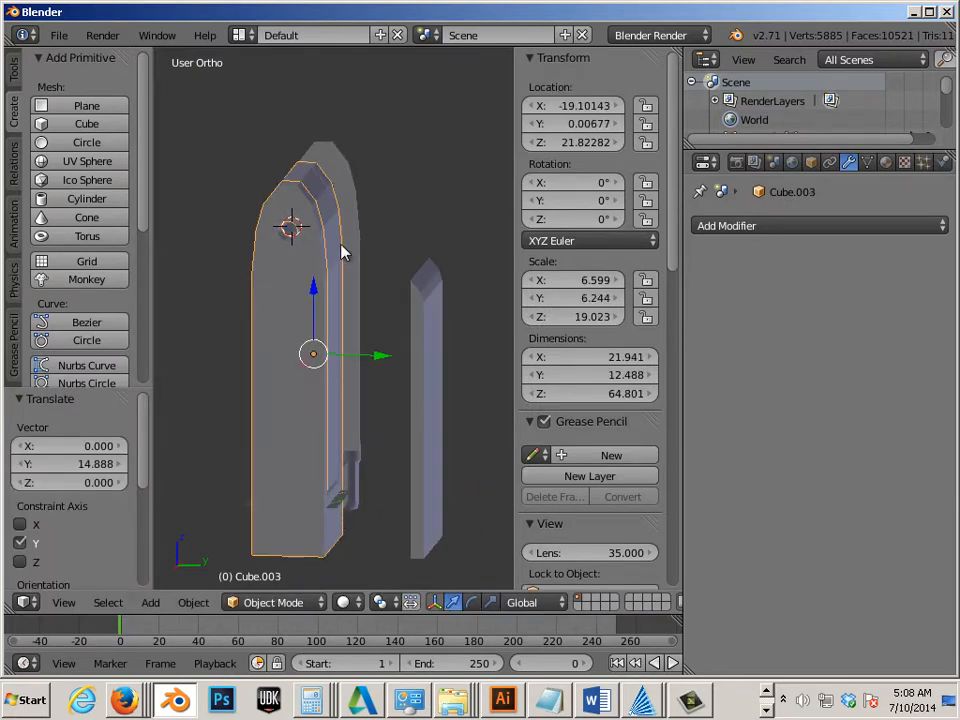
pyautogui.moveTo(345, 328); pyautogui.dragTo(339, 415, button='middle')
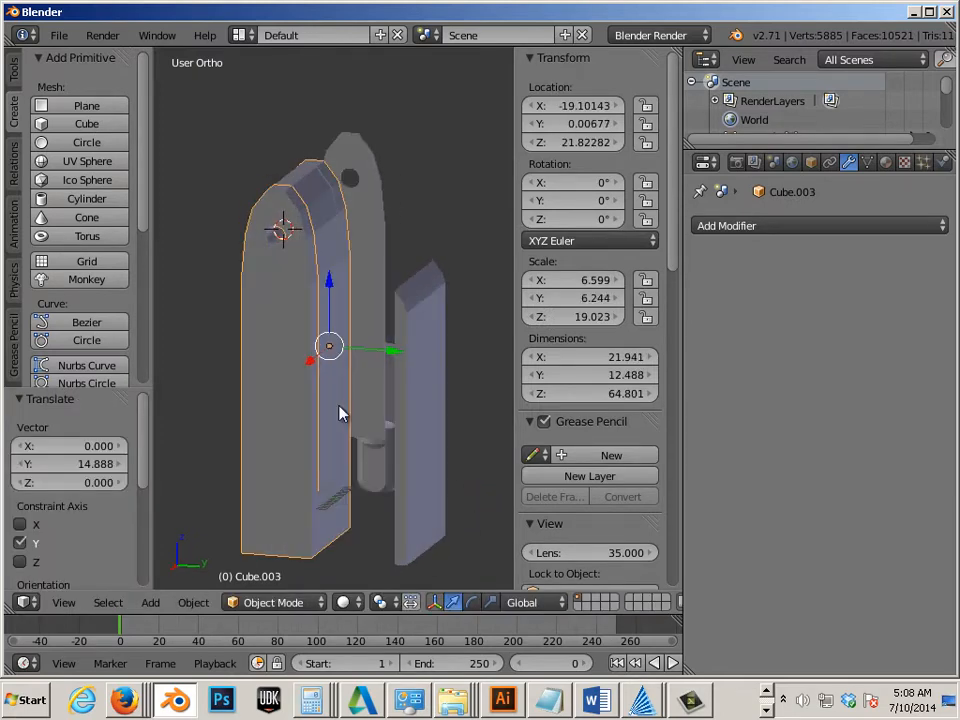
pyautogui.press('Tab')
pyautogui.rightClick(336, 518)
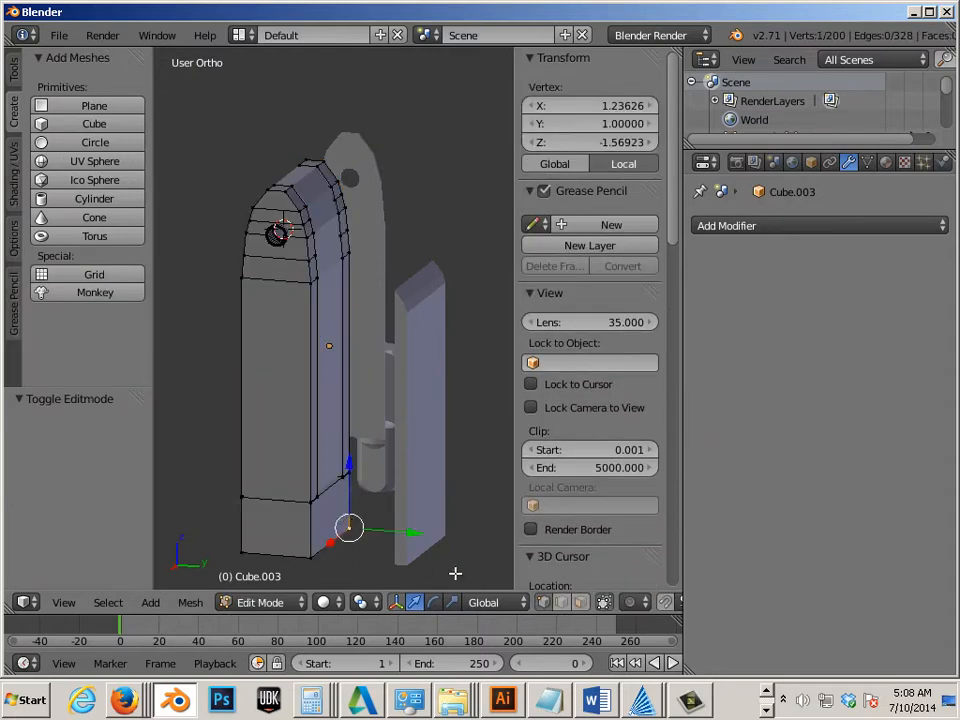
pyautogui.click(580, 602)
pyautogui.rightClick(334, 492)
pyautogui.keyDown('shift'); pyautogui.rightClick(311, 409); pyautogui.keyUp('shift')
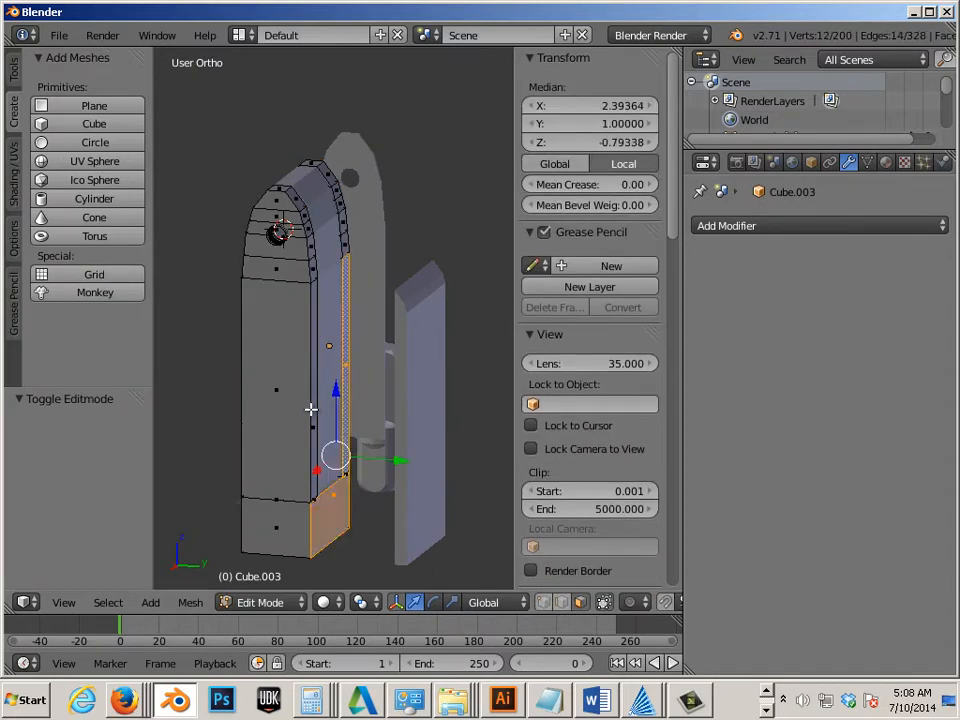
pyautogui.keyDown('shift'); pyautogui.rightClick(311, 400); pyautogui.keyUp('shift')
pyautogui.moveTo(219, 411); pyautogui.dragTo(286, 380, button='middle')
pyautogui.rightClick(285, 395)
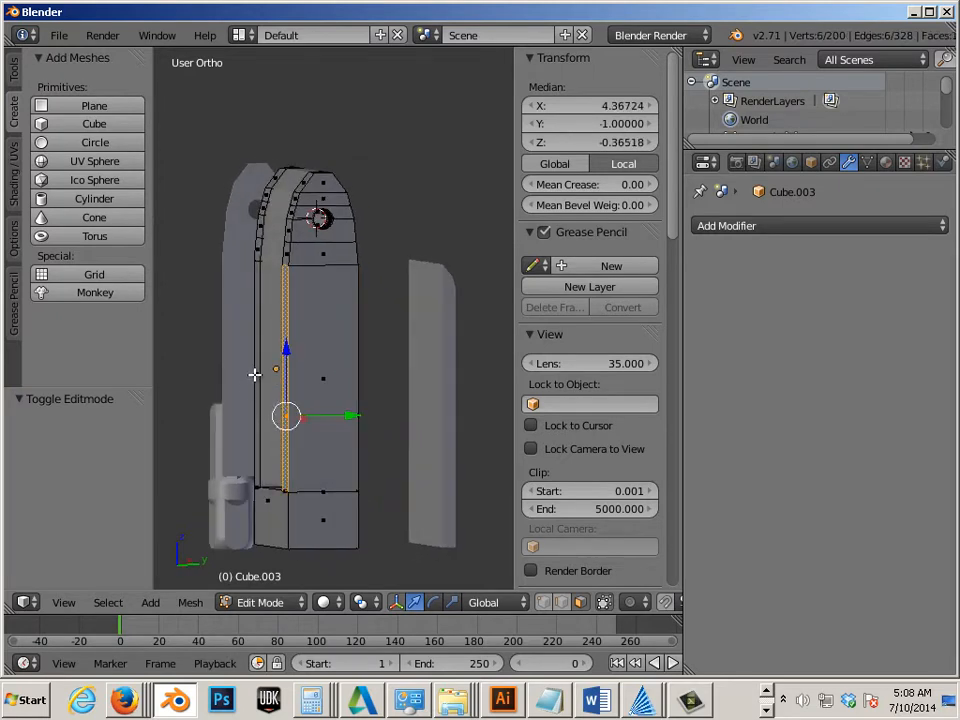
pyautogui.keyDown('shift'); pyautogui.rightClick(272, 523); pyautogui.keyUp('shift')
pyautogui.press('Tab')
# Move the cover plate Cube.004 back along Y beside the body, to about Y 8.20
pyautogui.rightClick(440, 461)
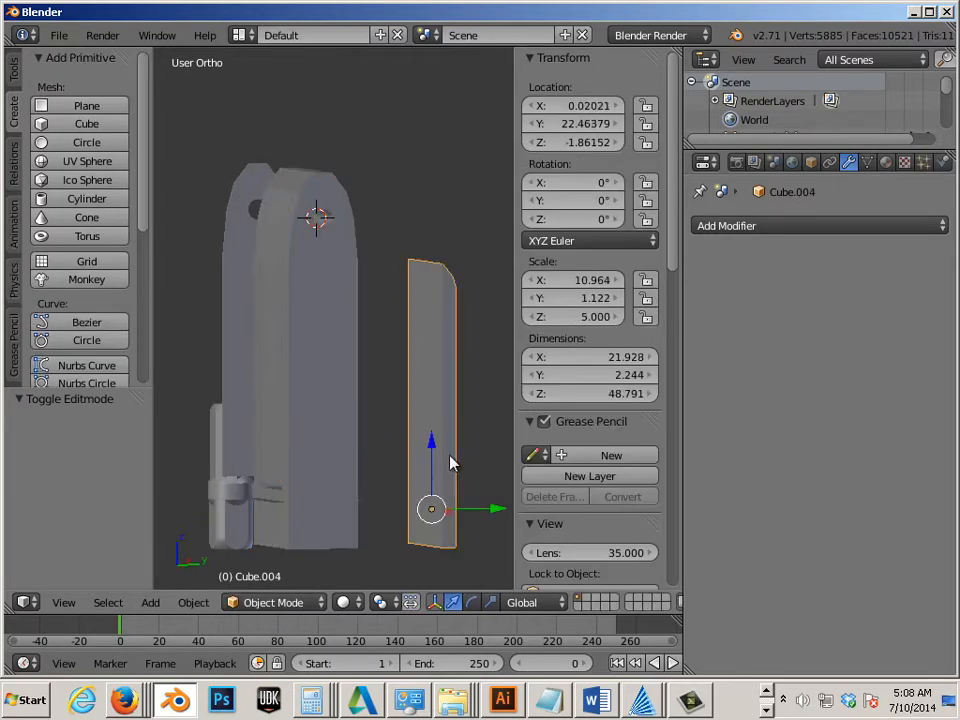
pyautogui.keyDown('shift'); pyautogui.moveTo(446, 460); pyautogui.dragTo(413, 467, button='middle'); pyautogui.keyUp('shift')
pyautogui.moveTo(461, 509); pyautogui.dragTo(374, 499)
pyautogui.moveTo(374, 498); pyautogui.dragTo(369, 471, button='middle')
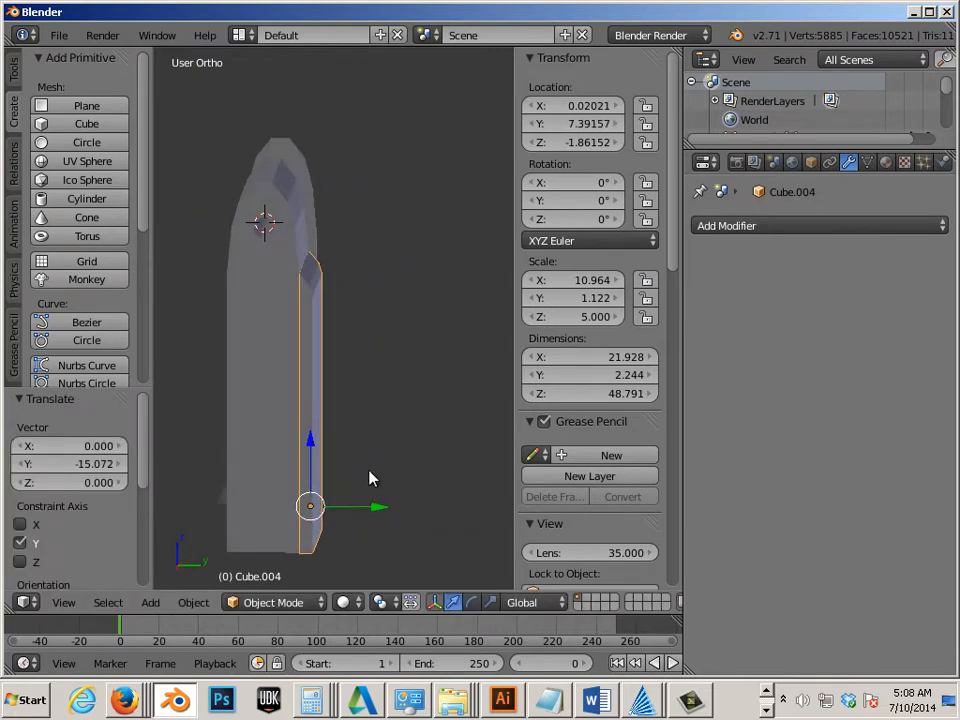
pyautogui.moveTo(374, 508); pyautogui.dragTo(396, 514)
pyautogui.moveTo(420, 473); pyautogui.dragTo(300, 537, button='middle')
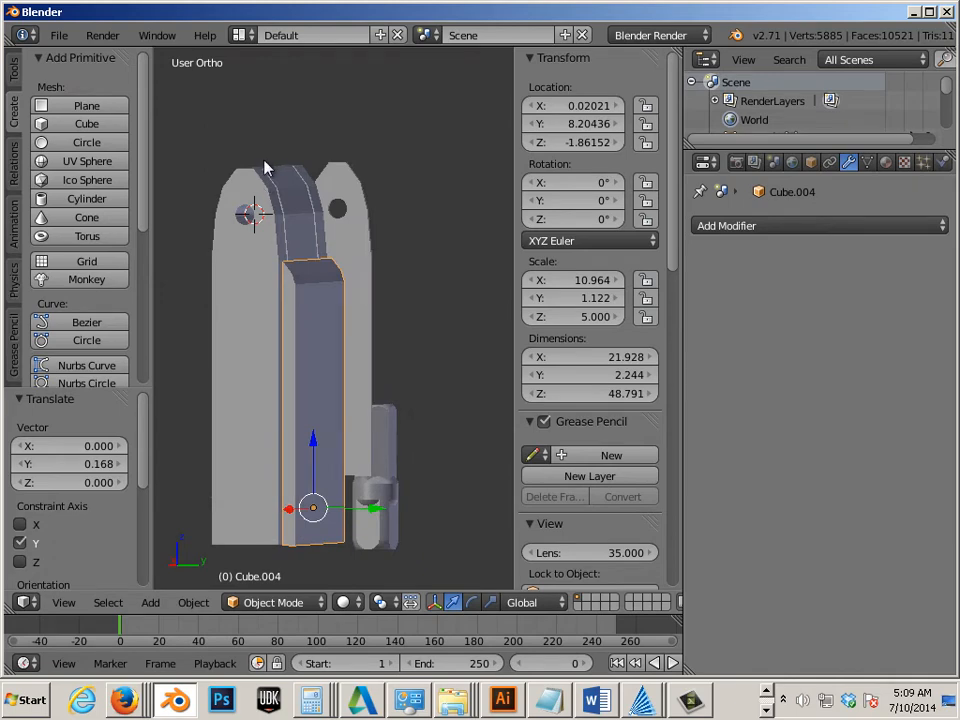
# Set the cover plate Cube.004's Y dimension to 2.5
pyautogui.rightClick(247, 258)
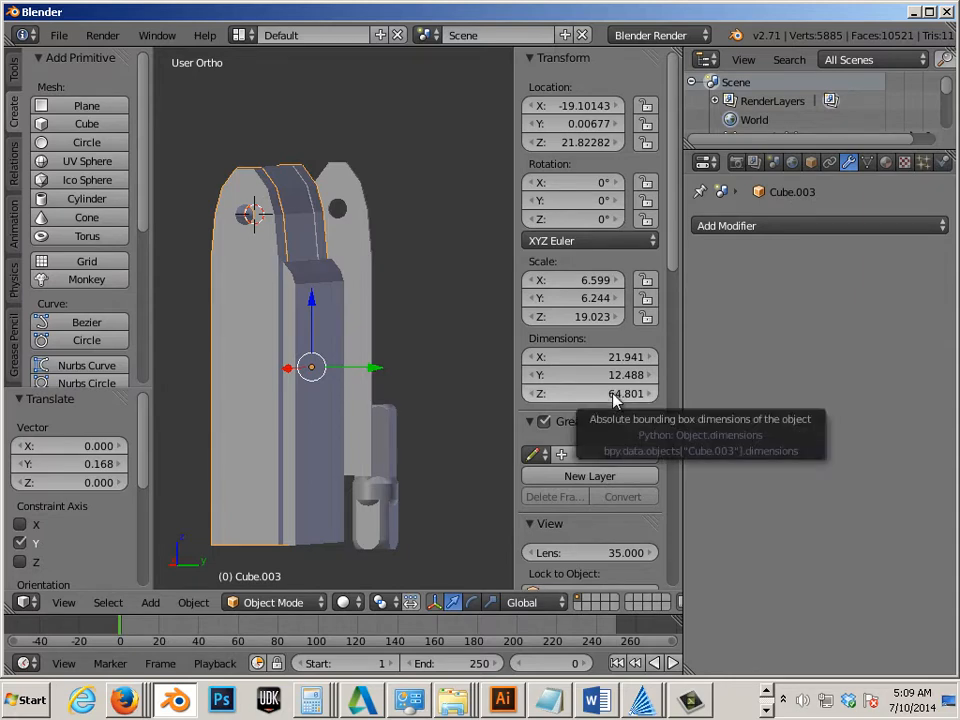
pyautogui.rightClick(321, 424)
pyautogui.moveTo(321, 424); pyautogui.dragTo(285, 400, button='middle')
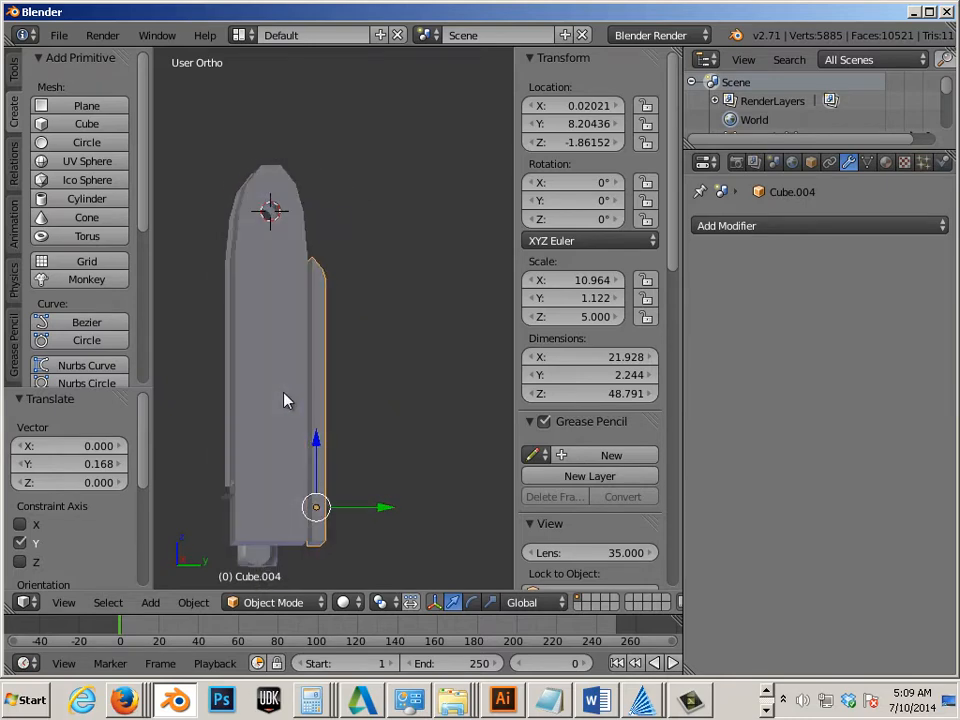
pyautogui.press('KP_3')
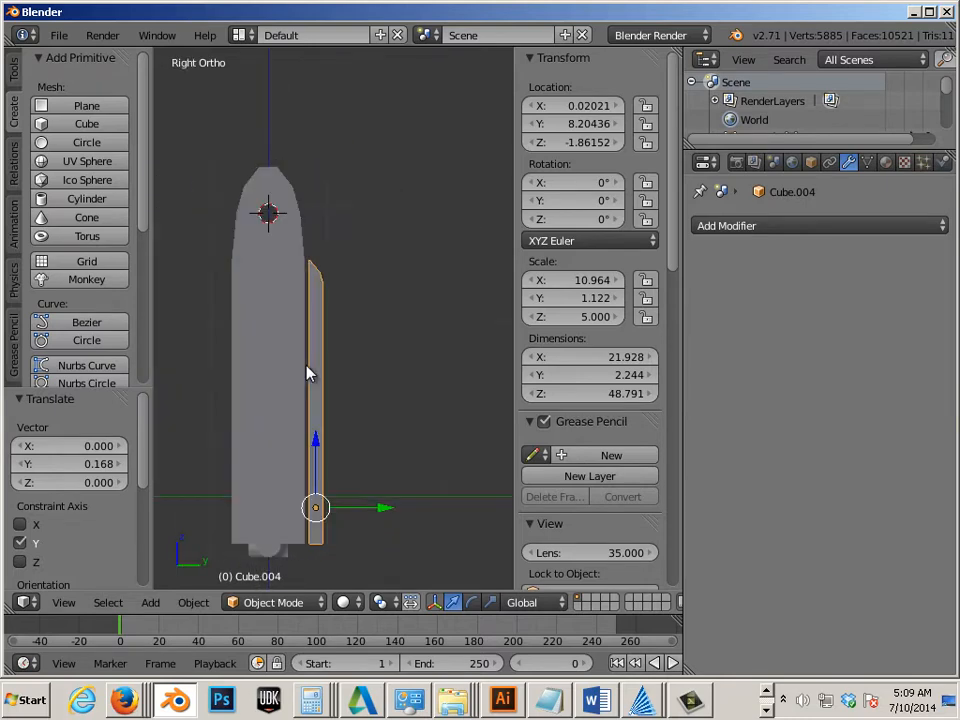
pyautogui.hotkey('ctrl', 'alt', 's')
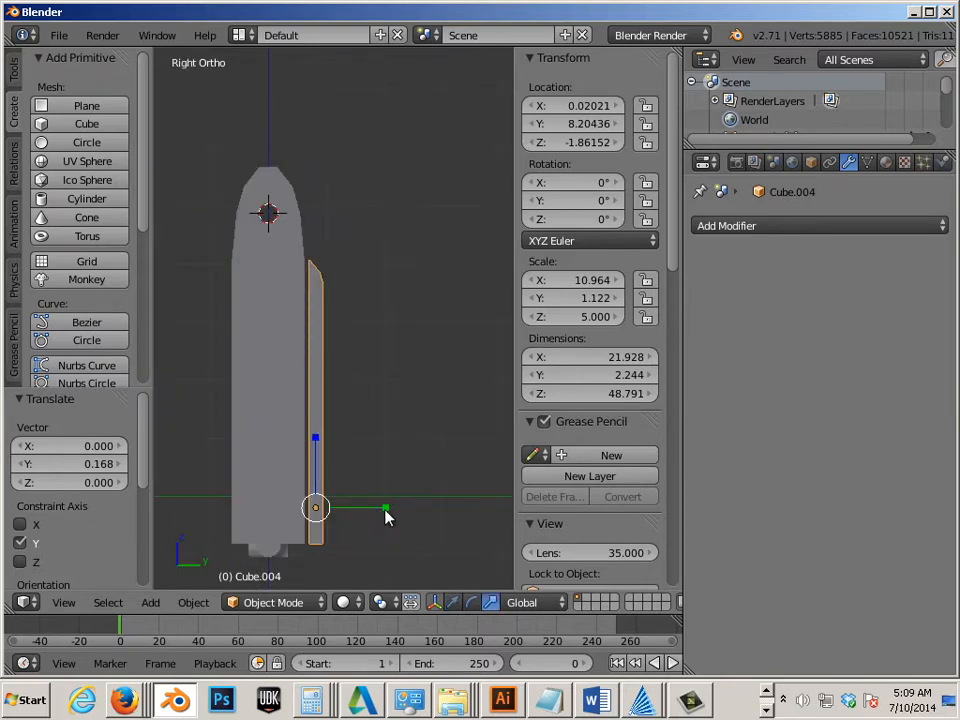
pyautogui.click(623, 375)
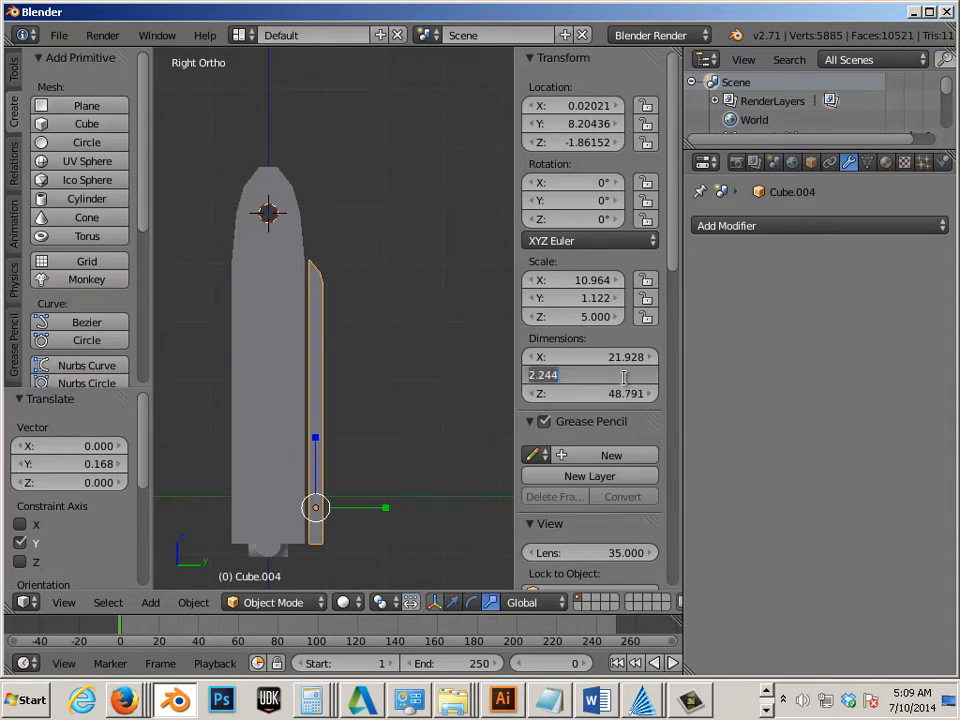
pyautogui.write('2.5')
pyautogui.press('Return')
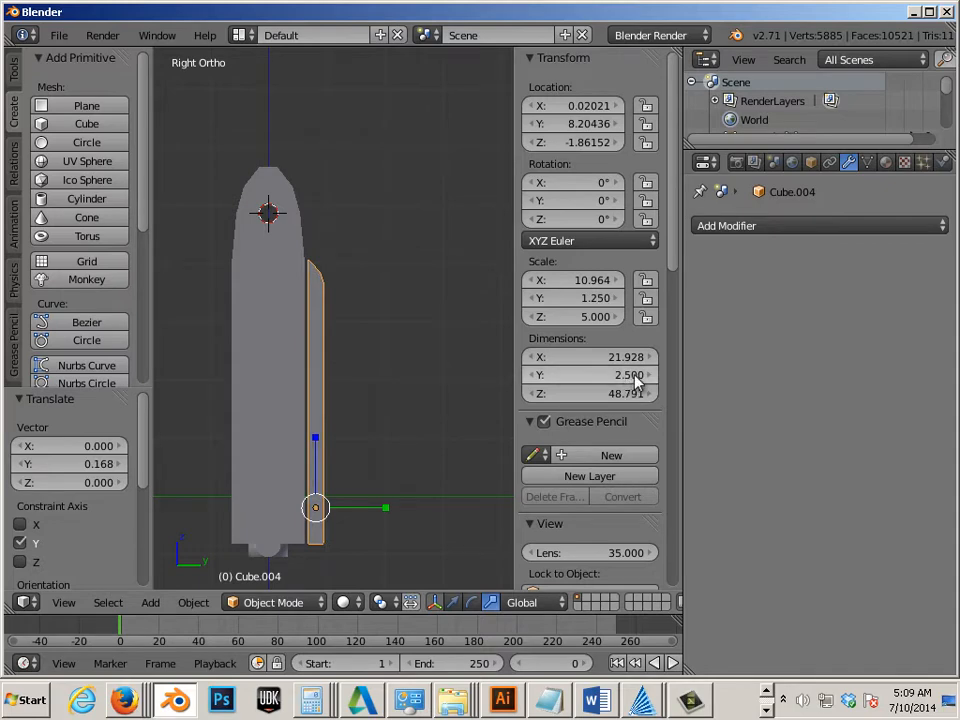
# Move the cover plate closer to the body in wireframe right view, to about Y 7.98
pyautogui.keyDown('shift'); pyautogui.moveTo(283, 386); pyautogui.dragTo(308, 344, button='middle'); pyautogui.keyUp('shift')
pyautogui.scroll(2, 308, 344)
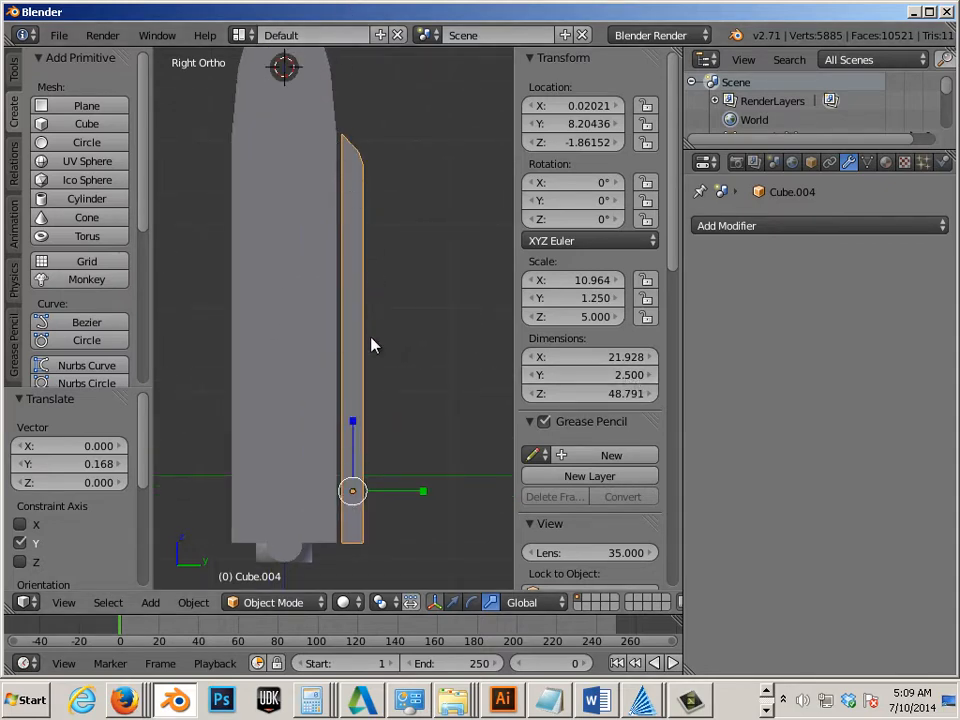
pyautogui.press('z')
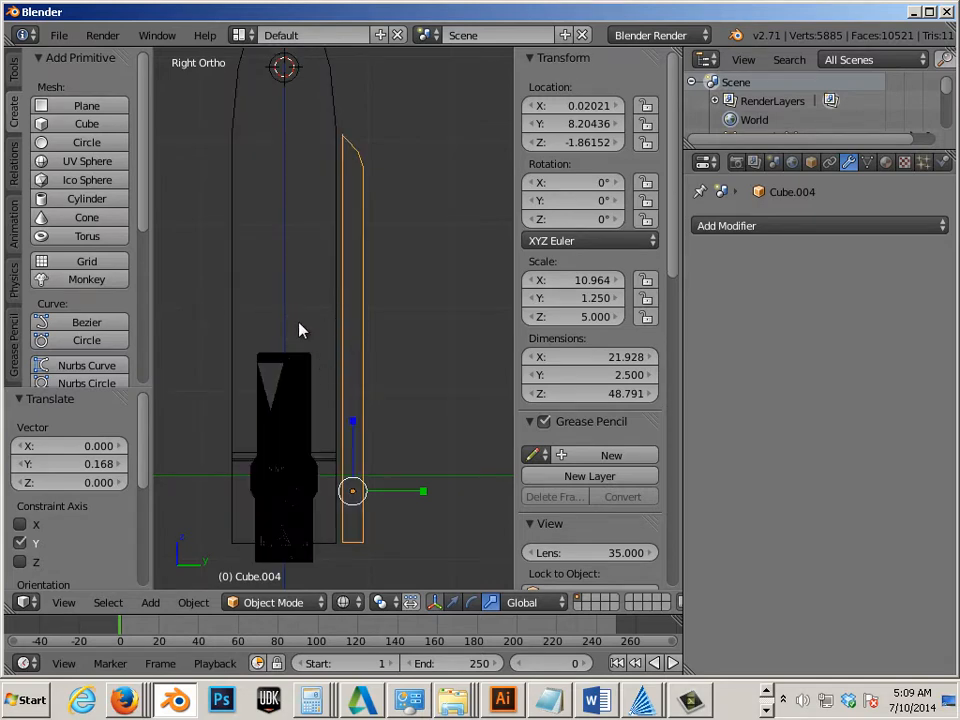
pyautogui.hotkey('ctrl', 'alt', 'g')
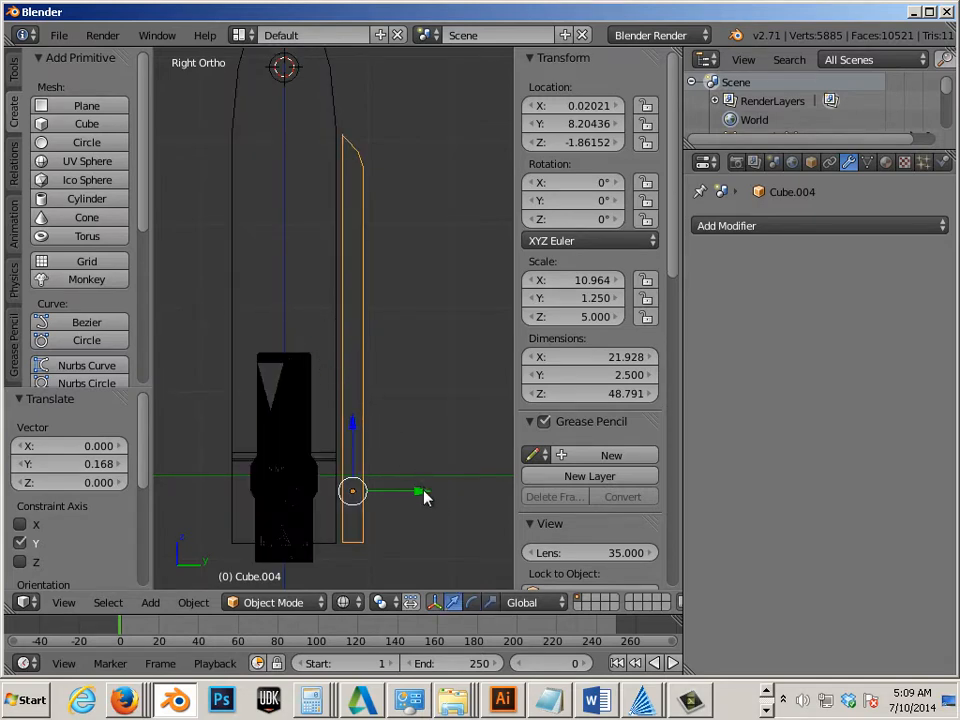
pyautogui.moveTo(423, 493); pyautogui.dragTo(421, 497)
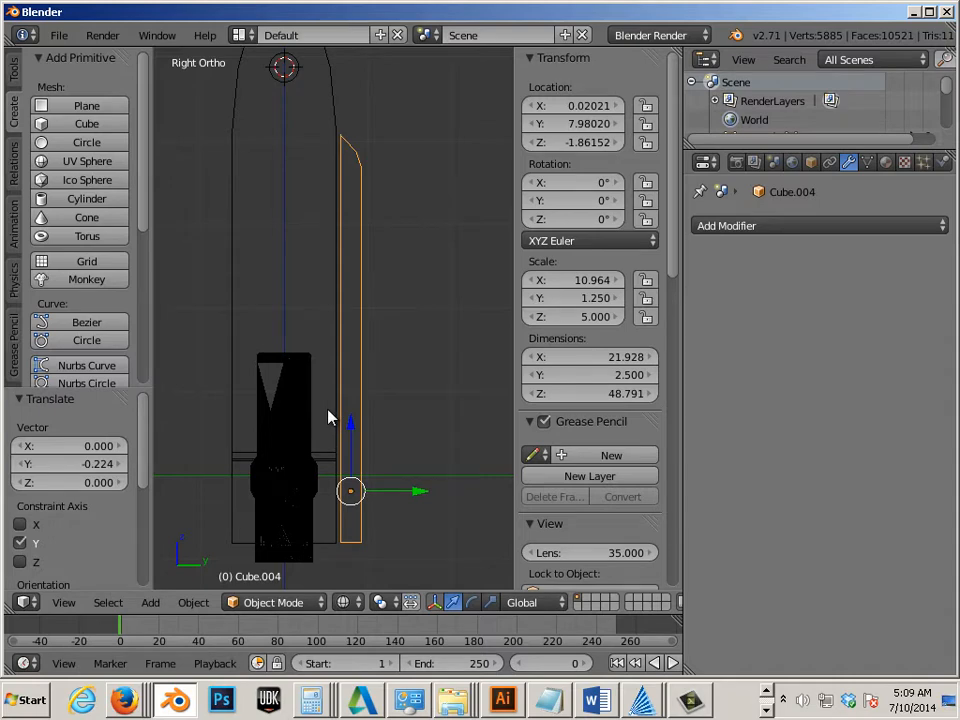
# Add a loop cut across the cover plate in top view, slid to about local X -0.66 near the negative-X side piece's inner edge
pyautogui.press('Tab')
pyautogui.press('Tab')
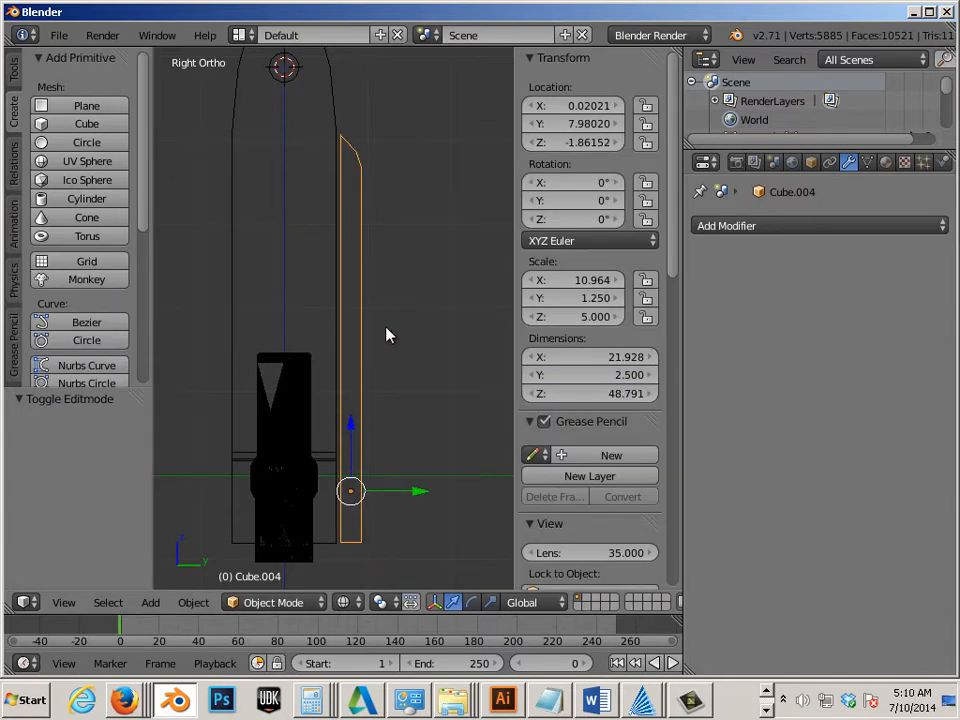
pyautogui.press('KP_7')
pyautogui.scroll(2, 380, 337)
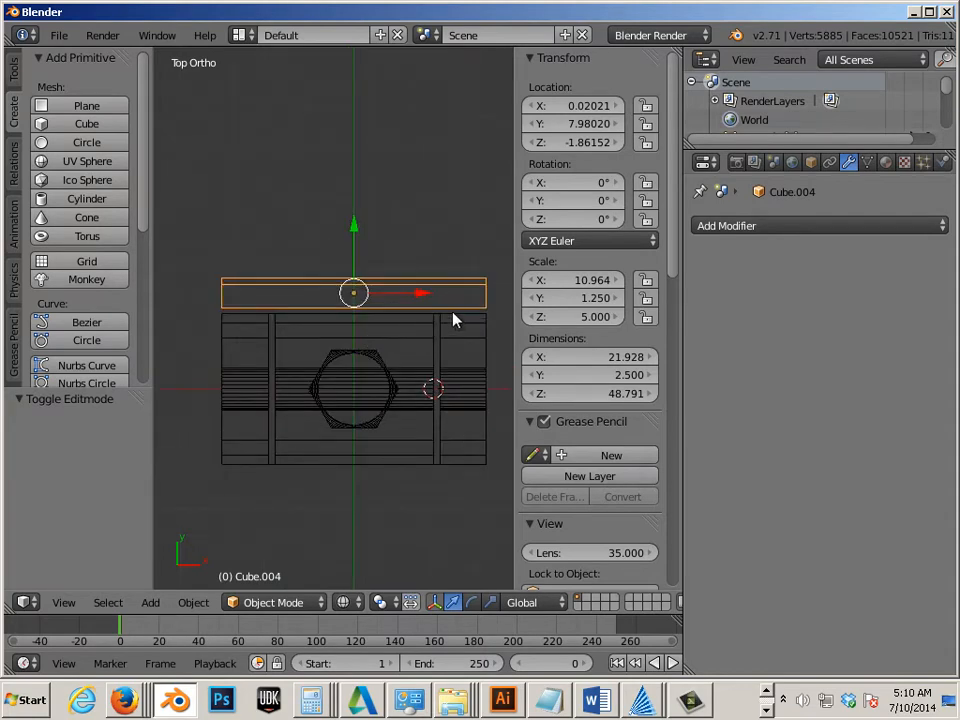
pyautogui.press('Tab')
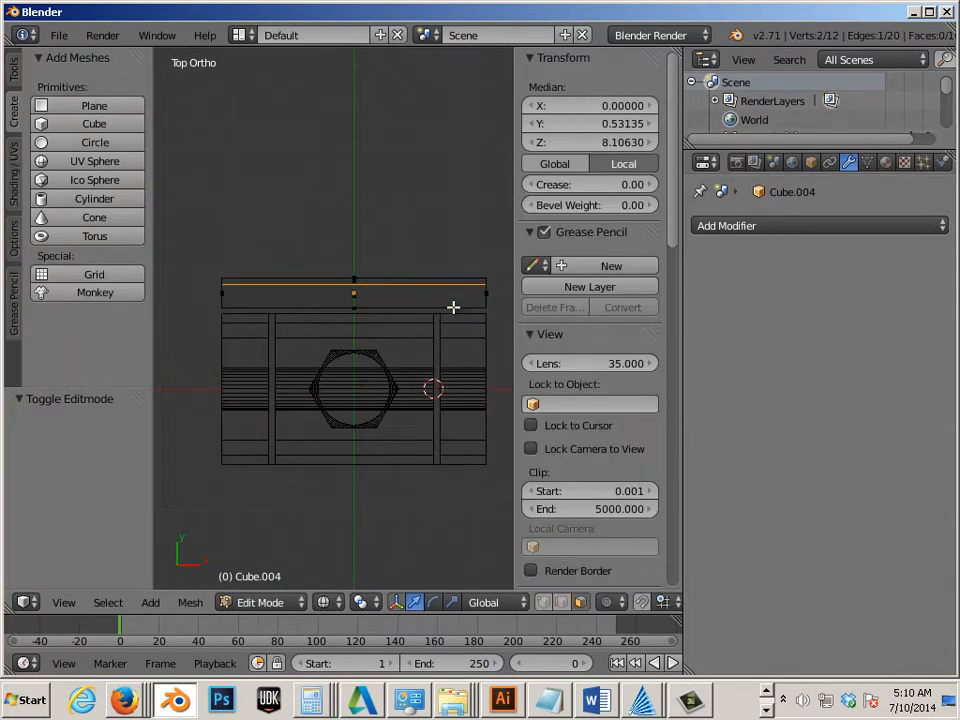
pyautogui.hotkey('ctrl', 'r')
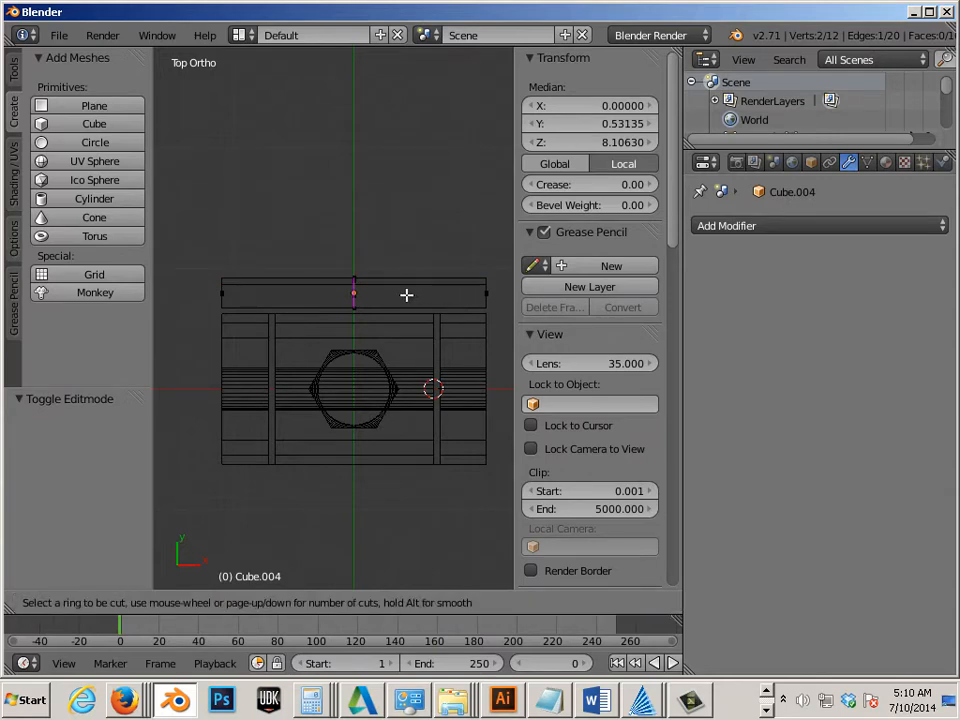
pyautogui.click(407, 294)
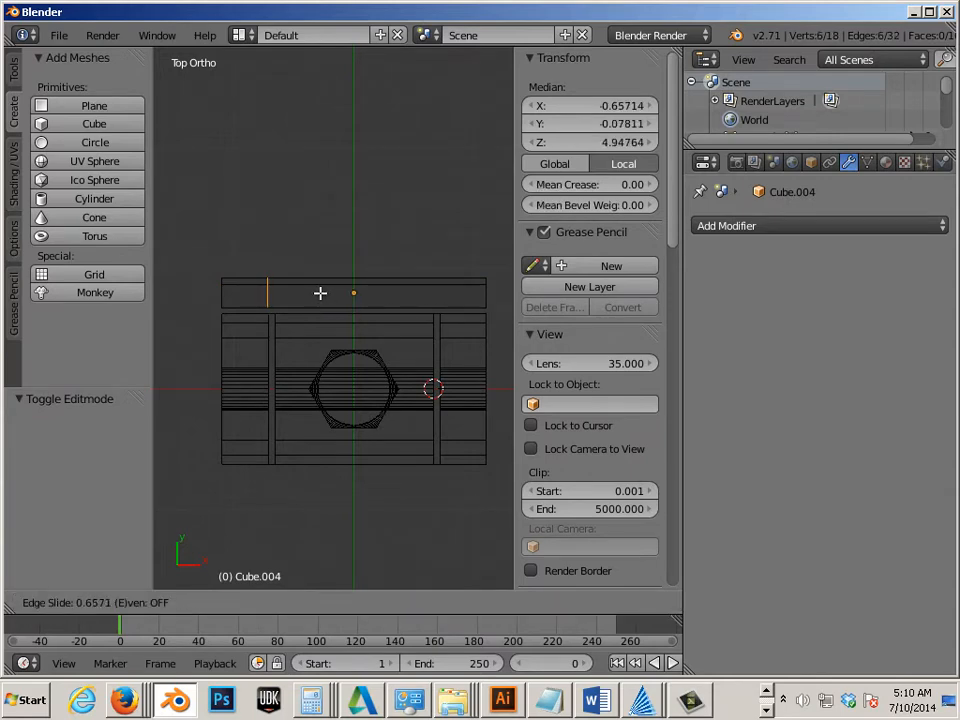
pyautogui.click(320, 293)
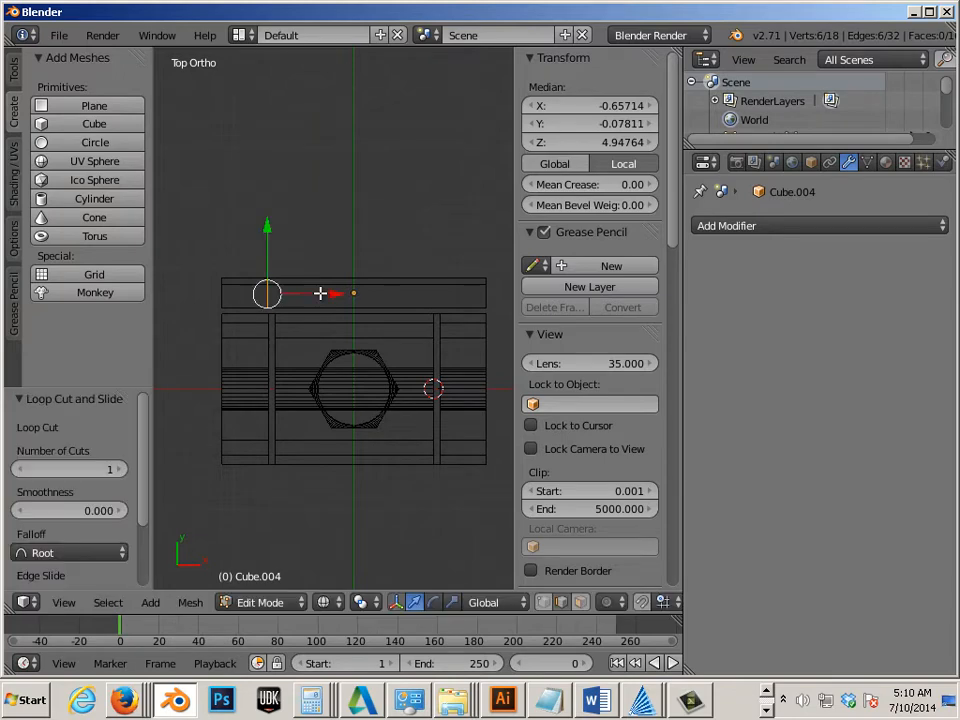
# Add a second loop cut across the cover plate, slid to about local X 0.65 near the positive-X side piece's inner edge
pyautogui.rightClick(356, 291)
pyautogui.hotkey('ctrl', 'r')
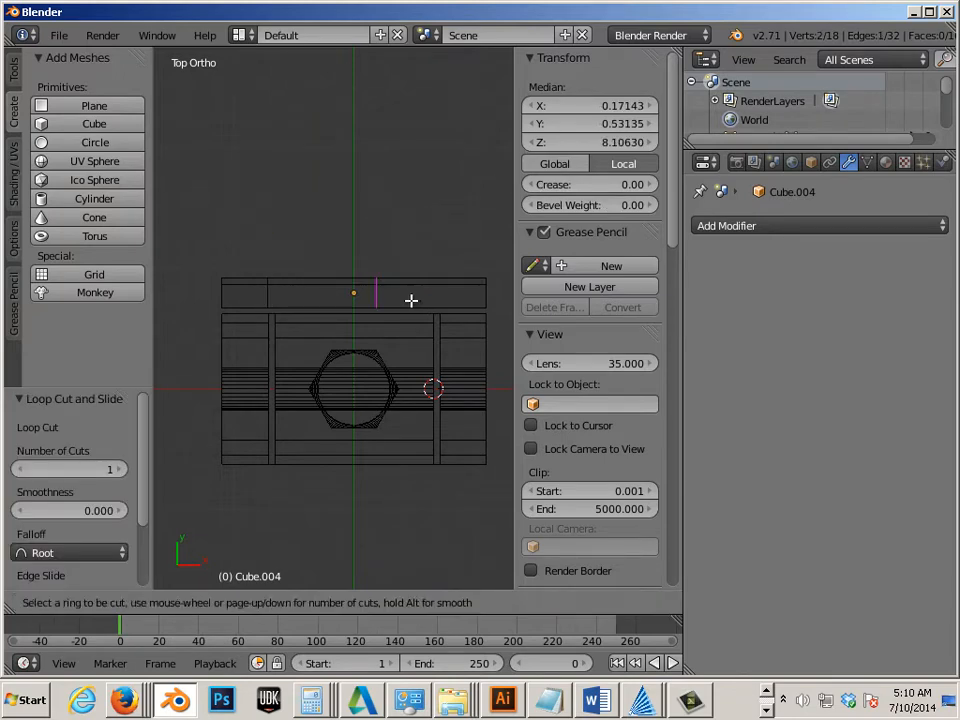
pyautogui.click(411, 300)
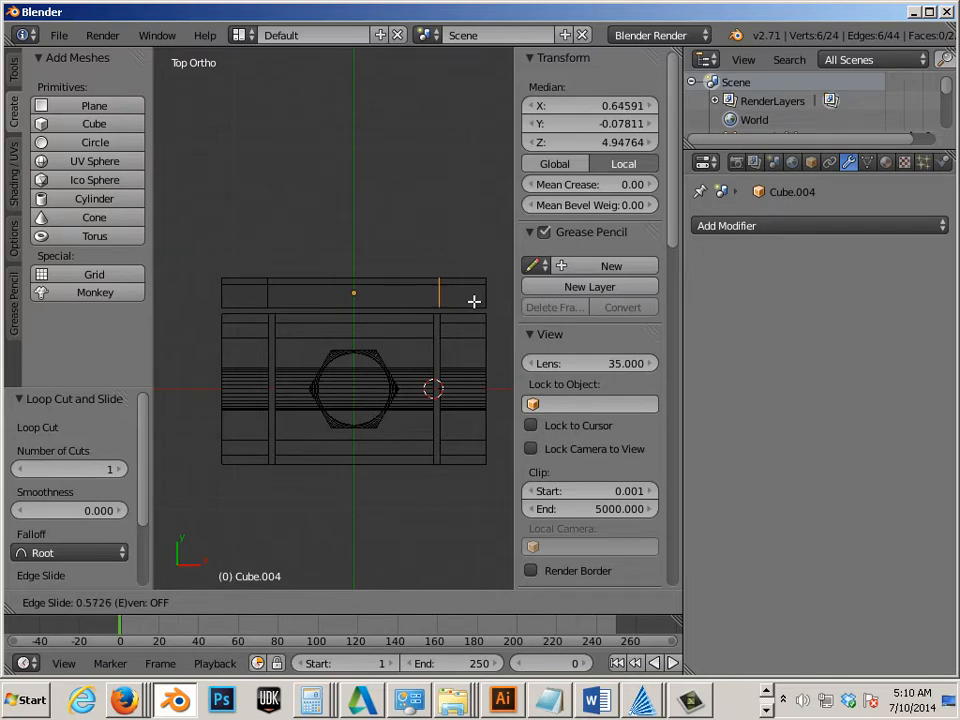
pyautogui.click(475, 301)
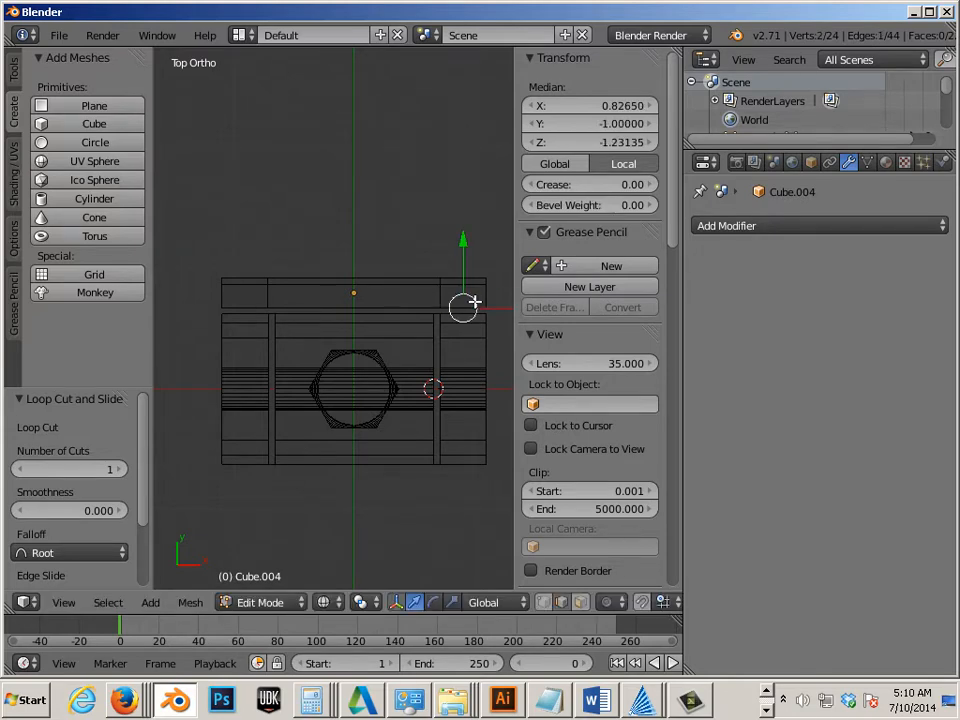
# Extrude the cover plate's two outer body-facing faces, beyond the loop cuts, about 1.012 along negative Y into the side pieces
pyautogui.click(578, 604)
pyautogui.rightClick(465, 307)
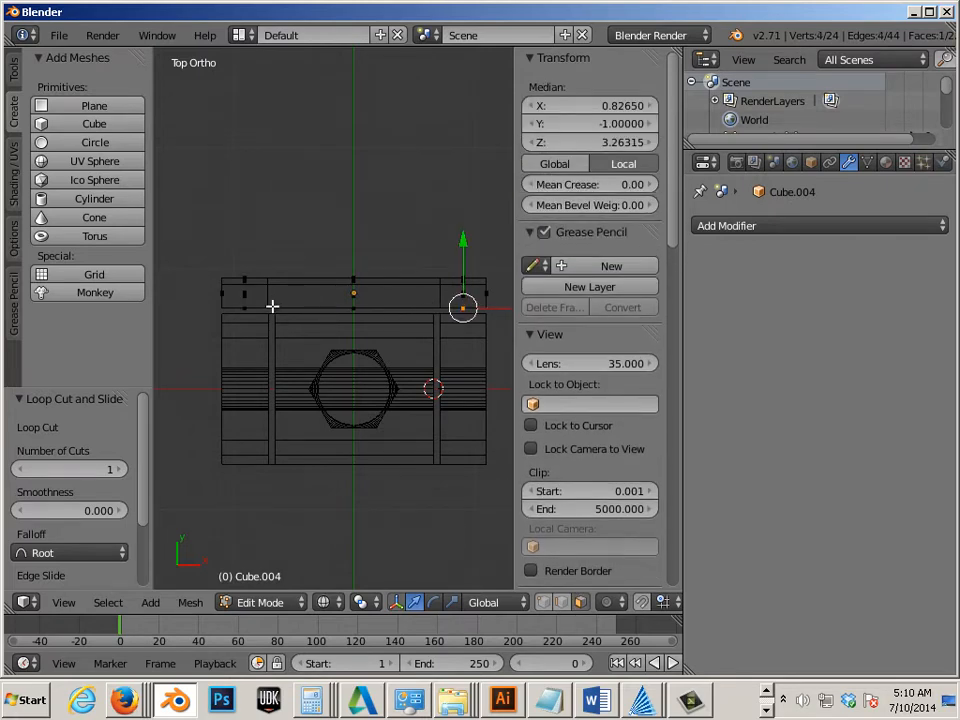
pyautogui.keyDown('shift'); pyautogui.rightClick(259, 309); pyautogui.keyUp('shift')
pyautogui.scroll(2, 276, 311)
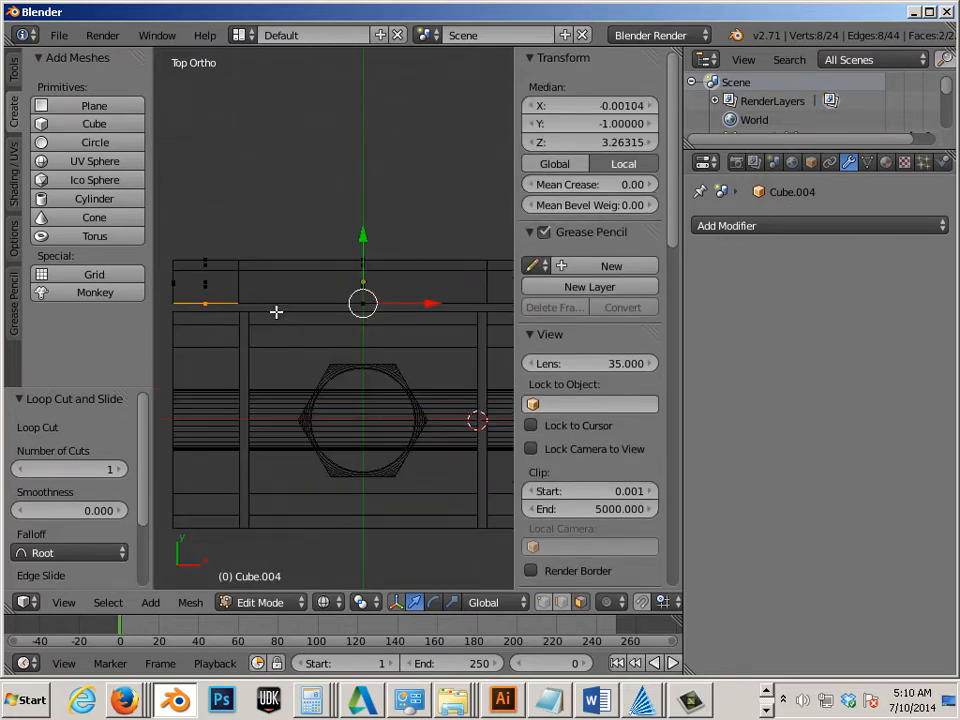
pyautogui.scroll(-2, 403, 316)
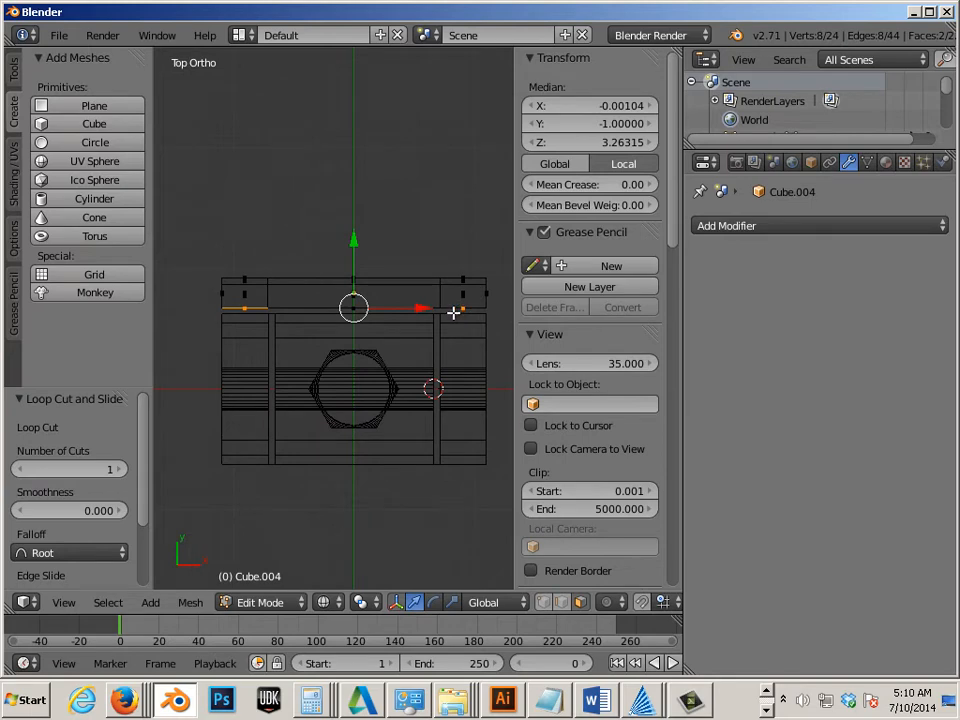
pyautogui.press('e')
pyautogui.rightClick(441, 308)
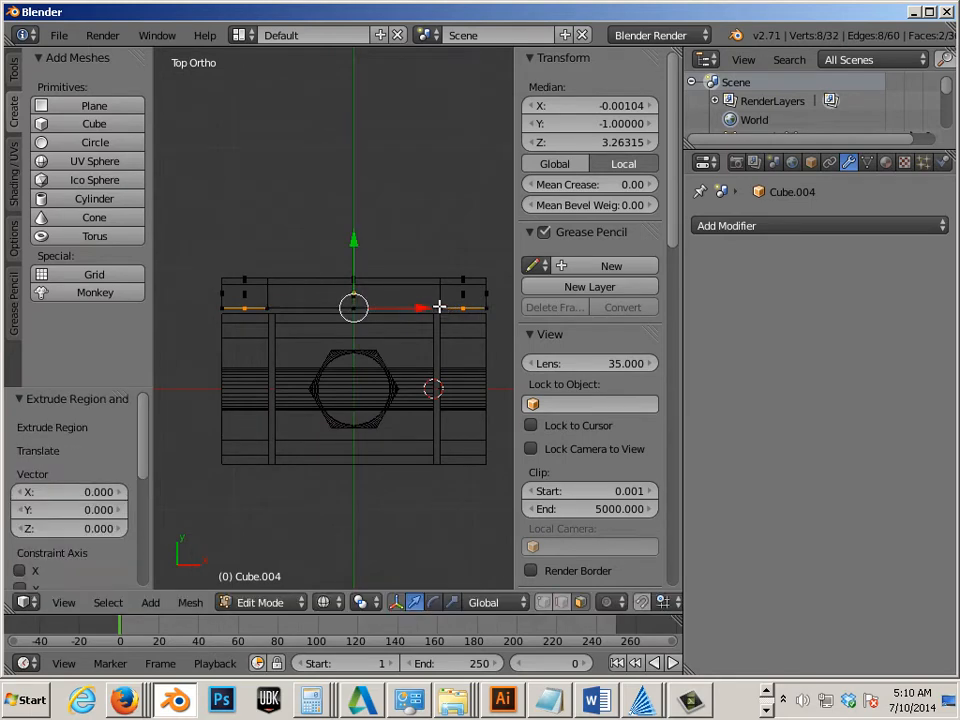
pyautogui.moveTo(350, 242); pyautogui.dragTo(350, 255)
pyautogui.scroll(4, 350, 255)
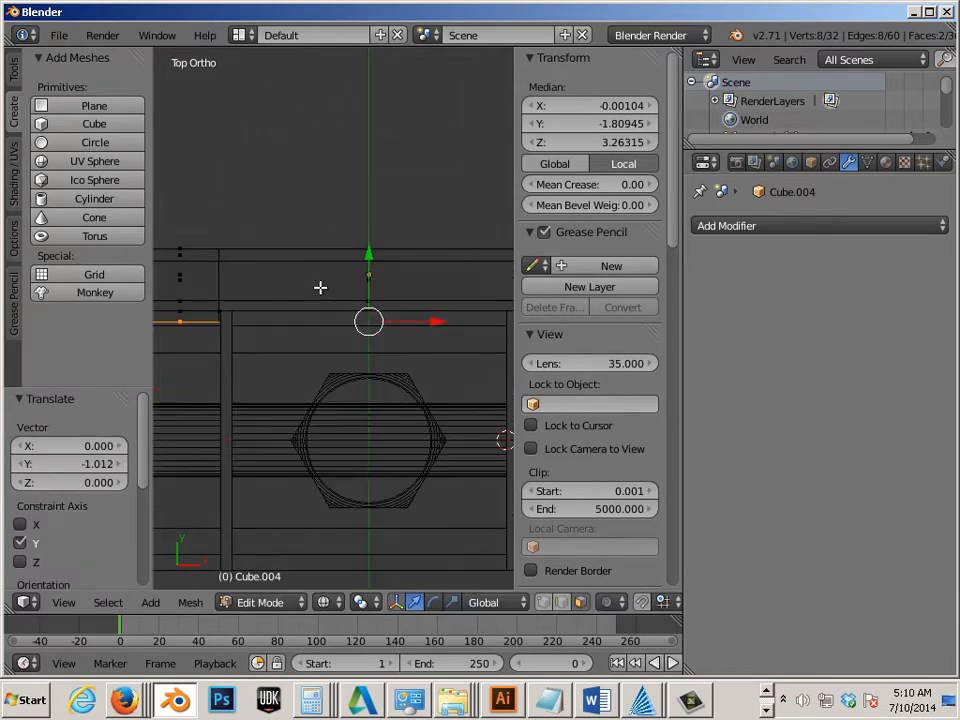
# Shift all cover plate vertices along the negative-X cut about 0.078 along X to match the side piece's inner edge
pyautogui.press('Tab')
pyautogui.press('Tab')
pyautogui.keyDown('shift'); pyautogui.moveTo(246, 300); pyautogui.dragTo(375, 335, button='middle'); pyautogui.keyUp('shift')
pyautogui.scroll(3, 375, 335)
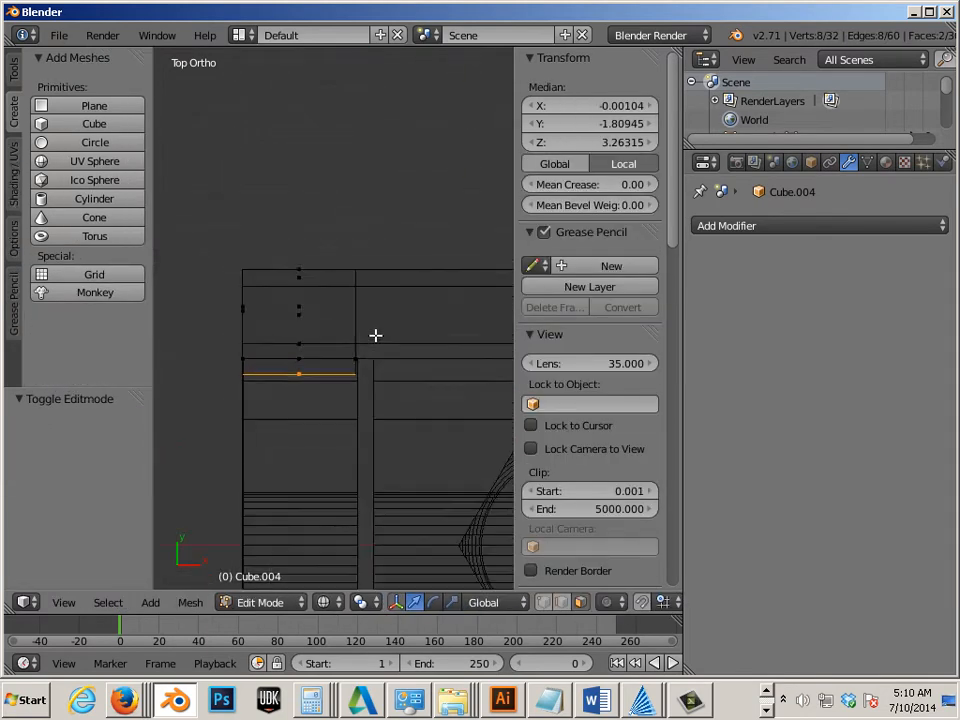
pyautogui.click(541, 604)
pyautogui.press('b')
pyautogui.moveTo(340, 237); pyautogui.dragTo(370, 401)
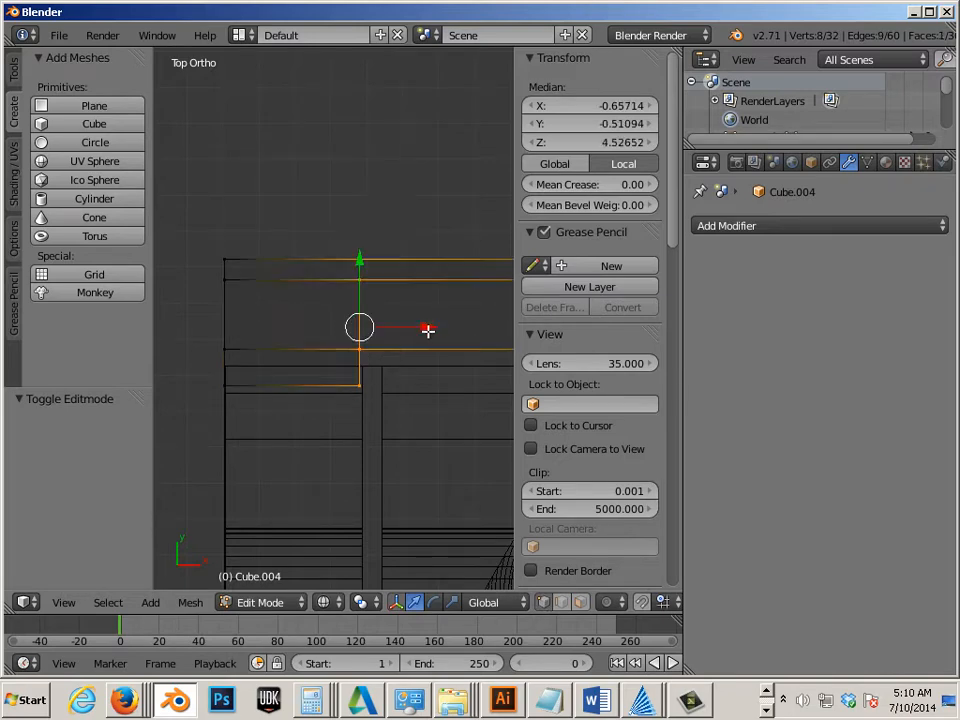
pyautogui.moveTo(429, 328); pyautogui.dragTo(428, 325)
# Nudge the vertices along the cover plate's positive-X cut in X to match the side piece's inner edge, and return to Object Mode
pyautogui.keyDown('shift'); pyautogui.moveTo(410, 377); pyautogui.dragTo(191, 392, button='middle'); pyautogui.keyUp('shift')
pyautogui.keyDown('shift'); pyautogui.moveTo(510, 386); pyautogui.dragTo(354, 380, button='middle'); pyautogui.keyUp('shift')
pyautogui.press('b')
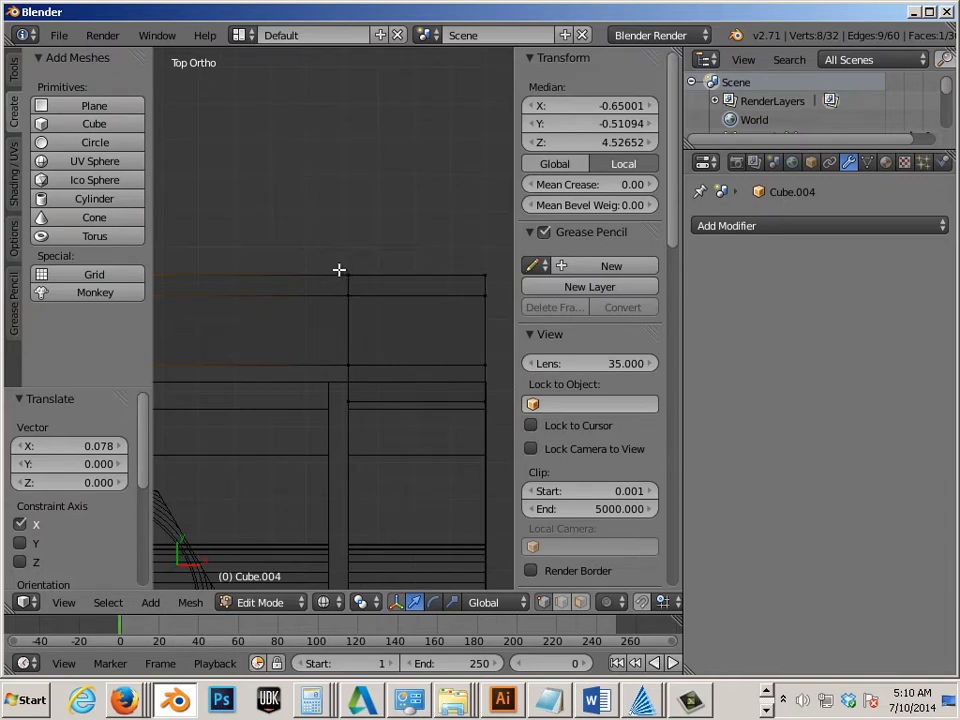
pyautogui.moveTo(337, 268); pyautogui.dragTo(367, 411)
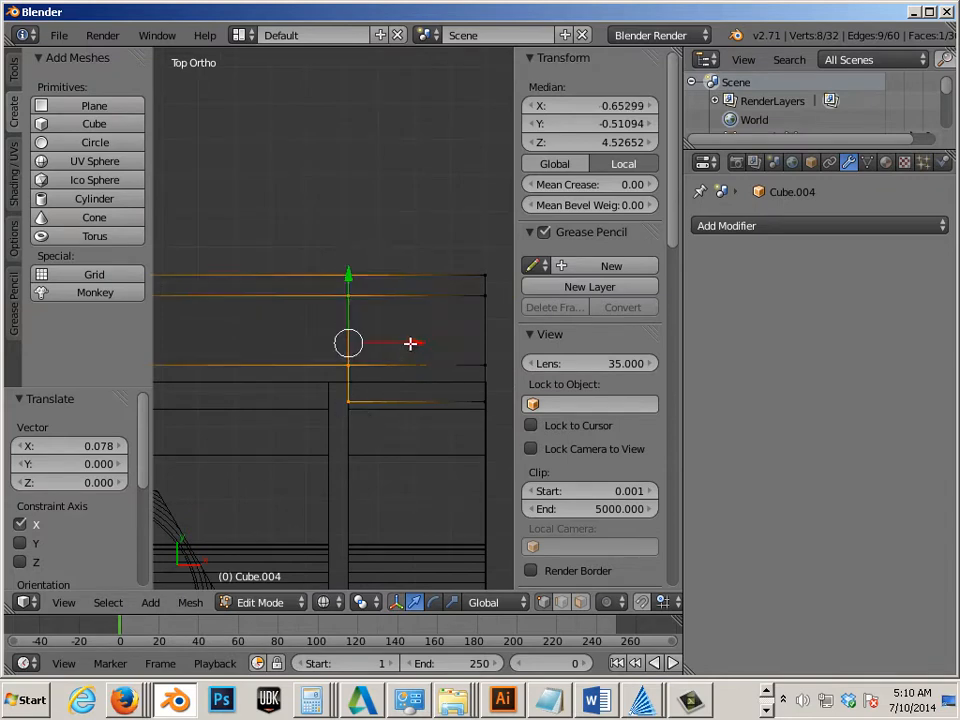
pyautogui.moveTo(410, 342); pyautogui.dragTo(410, 343)
pyautogui.press('Tab')
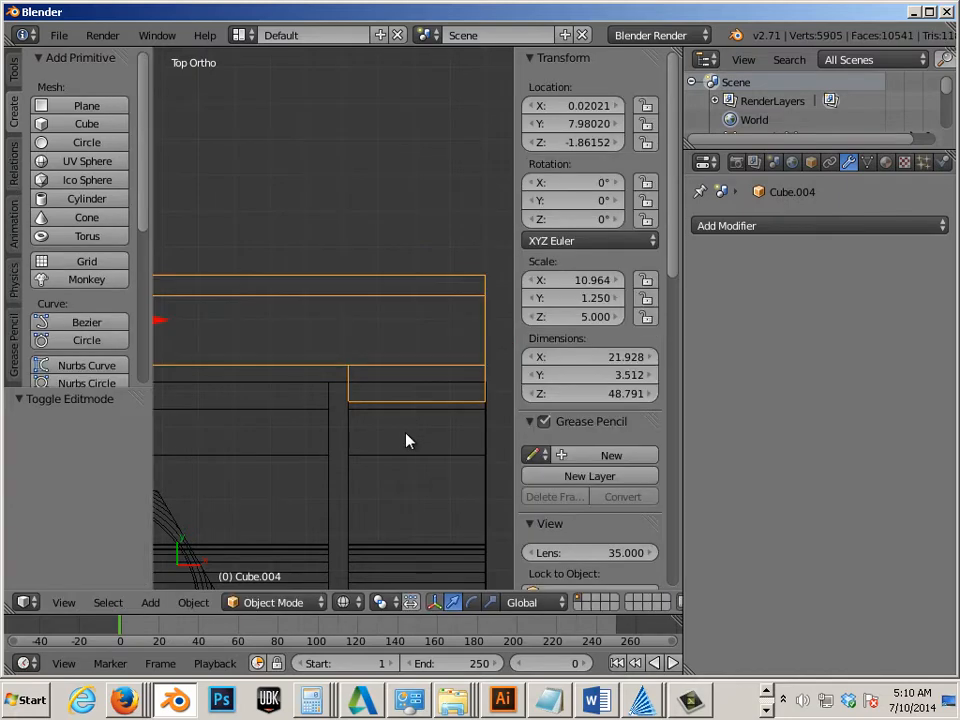
# Add a Boolean modifier to the side pieces Cube.003, set to Difference with the cover plate Cube.004 as its object
pyautogui.scroll(-3, 405, 432)
pyautogui.keyDown('shift'); pyautogui.moveTo(384, 402); pyautogui.dragTo(451, 387, button='middle'); pyautogui.keyUp('shift')
pyautogui.scroll(-2, 451, 393)
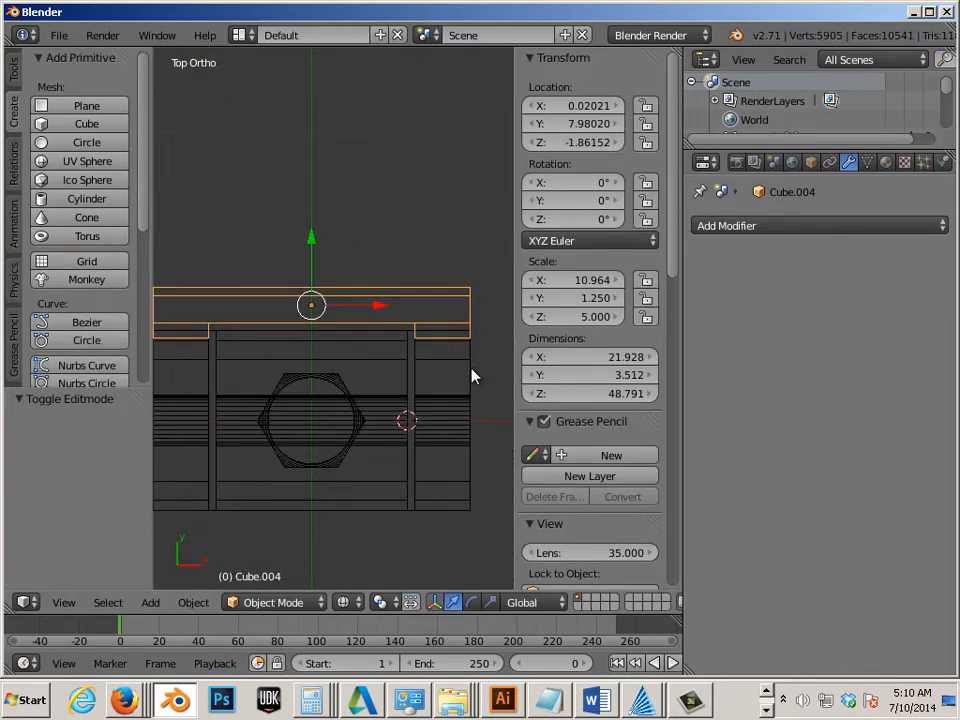
pyautogui.rightClick(472, 376)
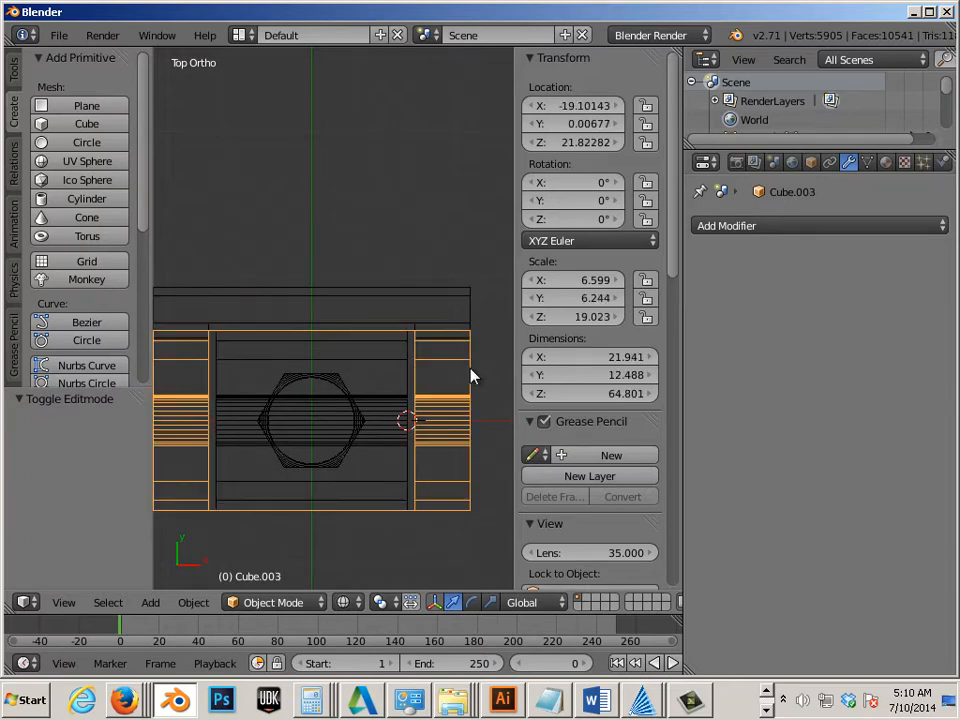
pyautogui.rightClick(472, 316)
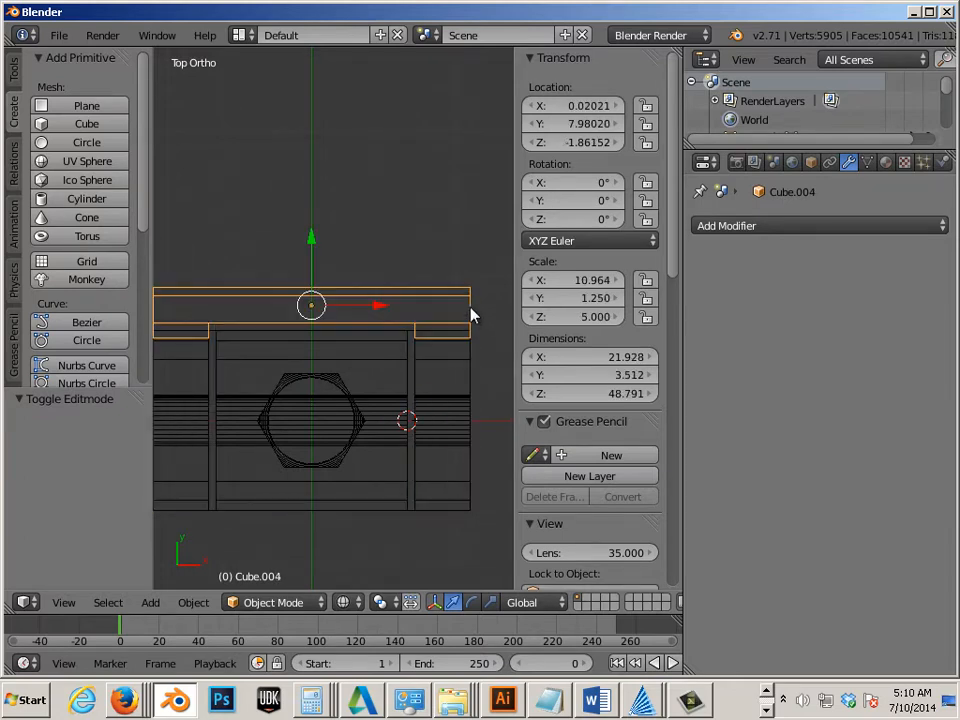
pyautogui.rightClick(467, 361)
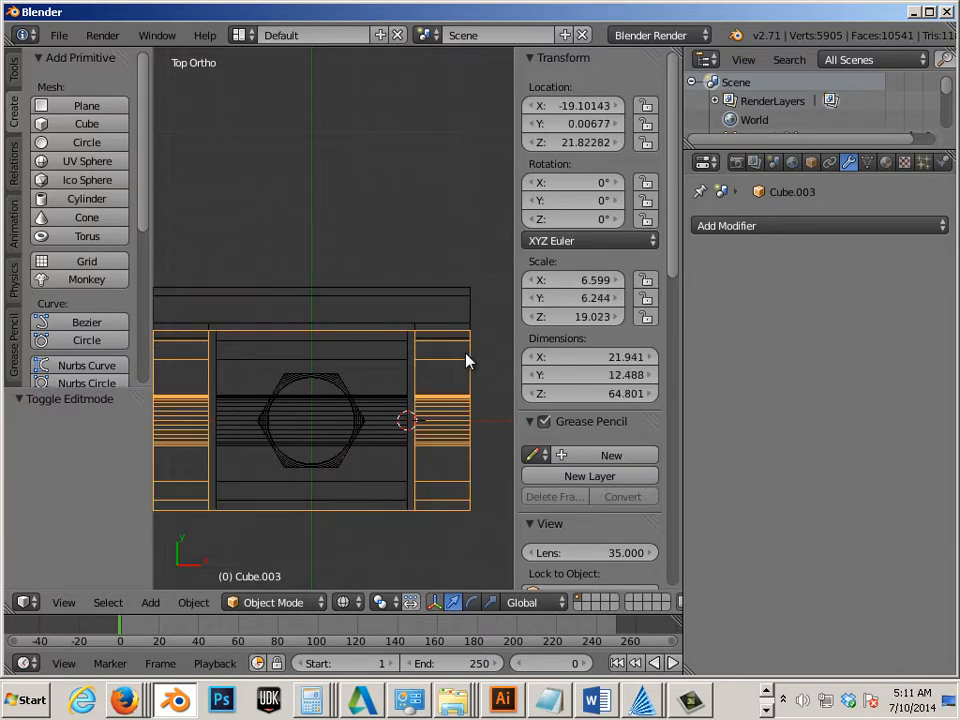
pyautogui.click(733, 226)
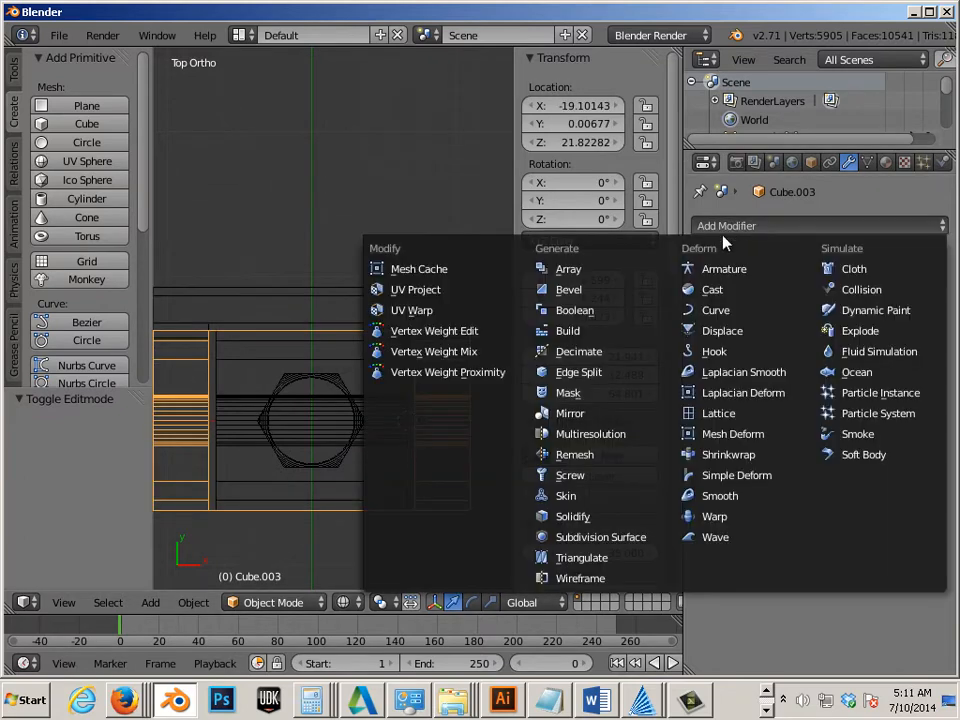
pyautogui.click(596, 310)
pyautogui.click(782, 335)
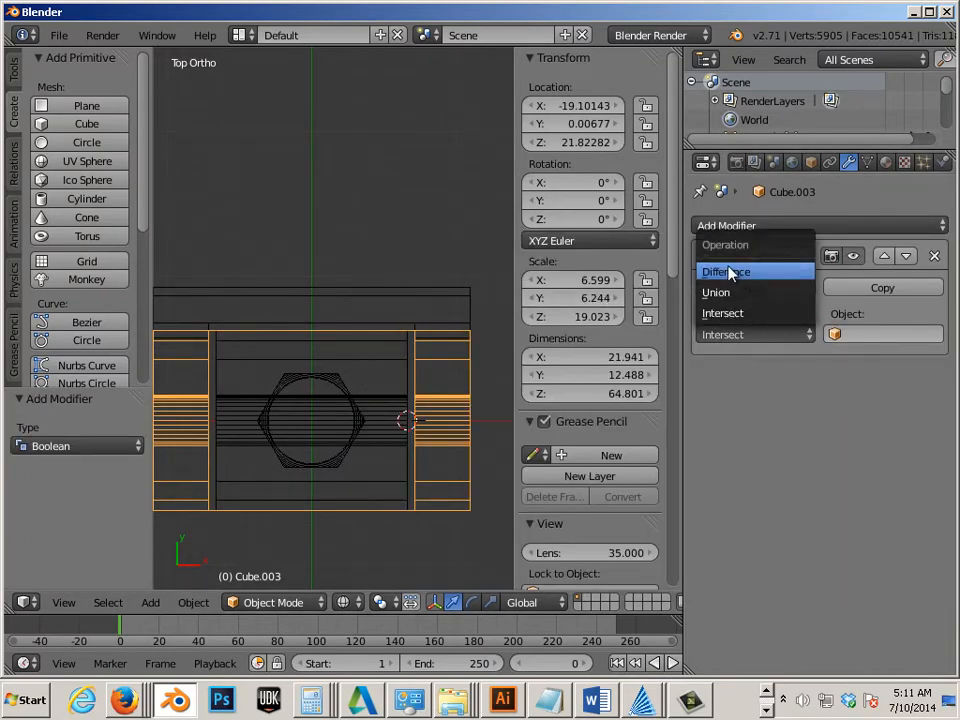
pyautogui.click(671, 272)
pyautogui.click(840, 333)
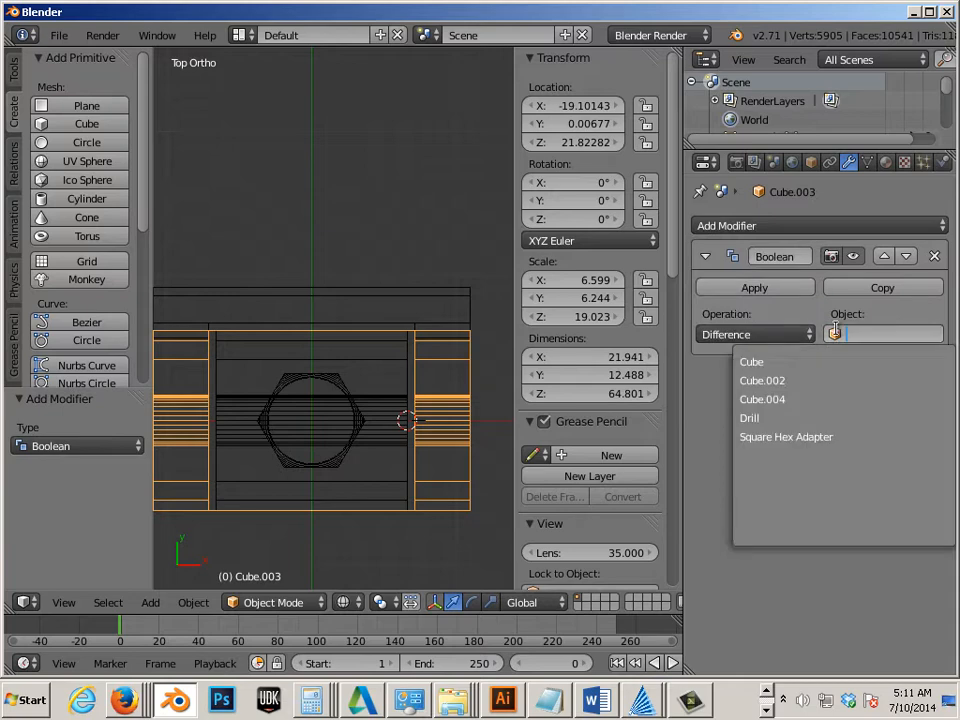
pyautogui.click(794, 399)
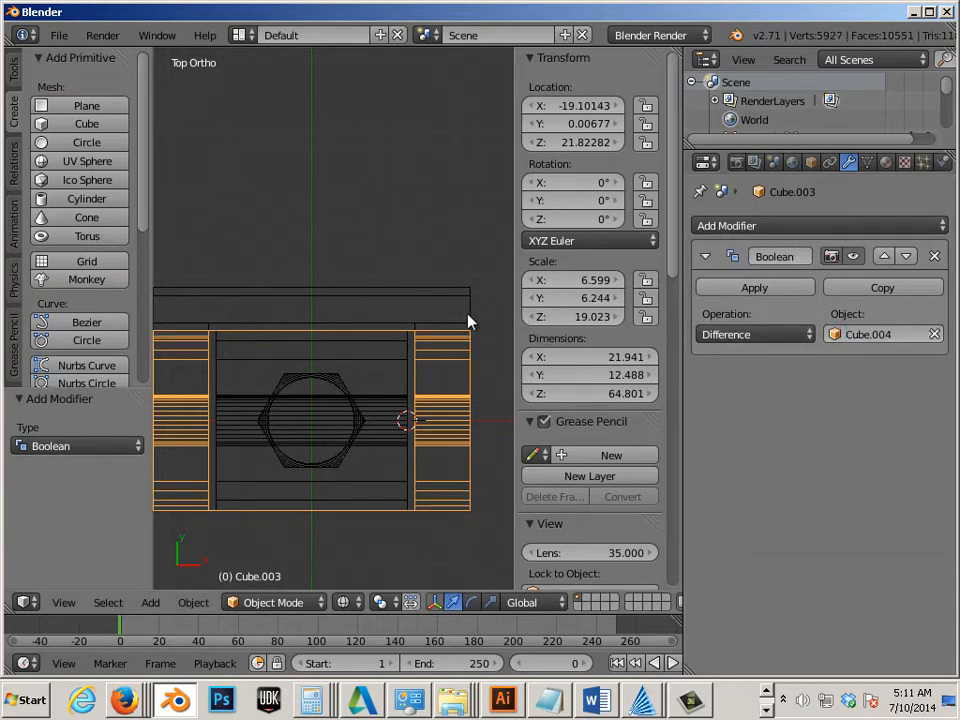
# Switch the Boolean modifier on Cube.003 to Union and apply it
pyautogui.click(714, 335)
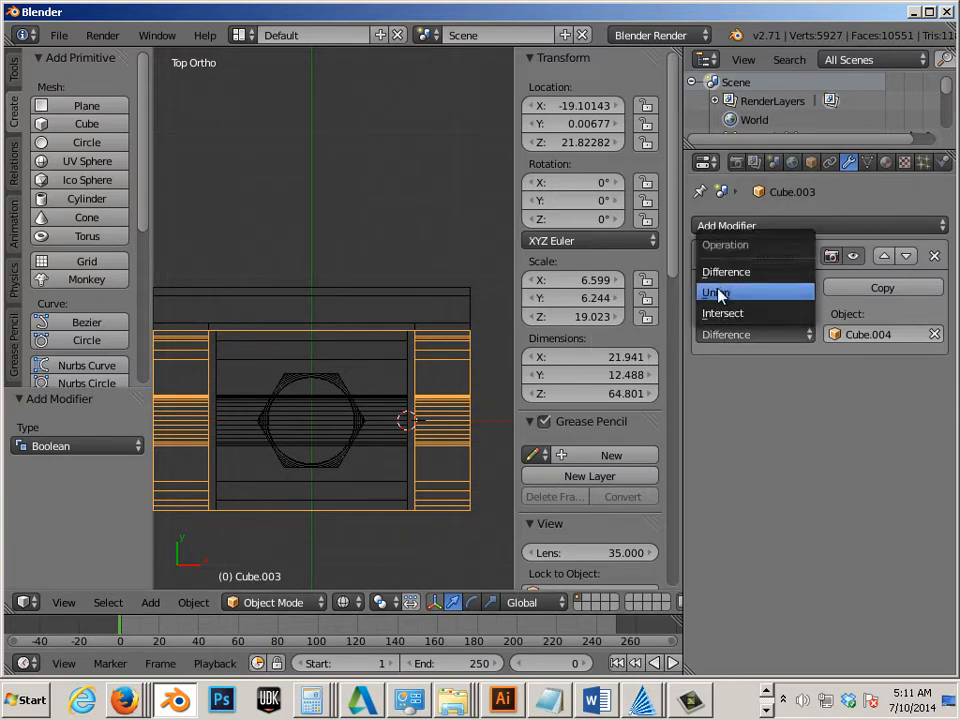
pyautogui.click(718, 293)
pyautogui.click(756, 287)
pyautogui.scroll(-1, 474, 317)
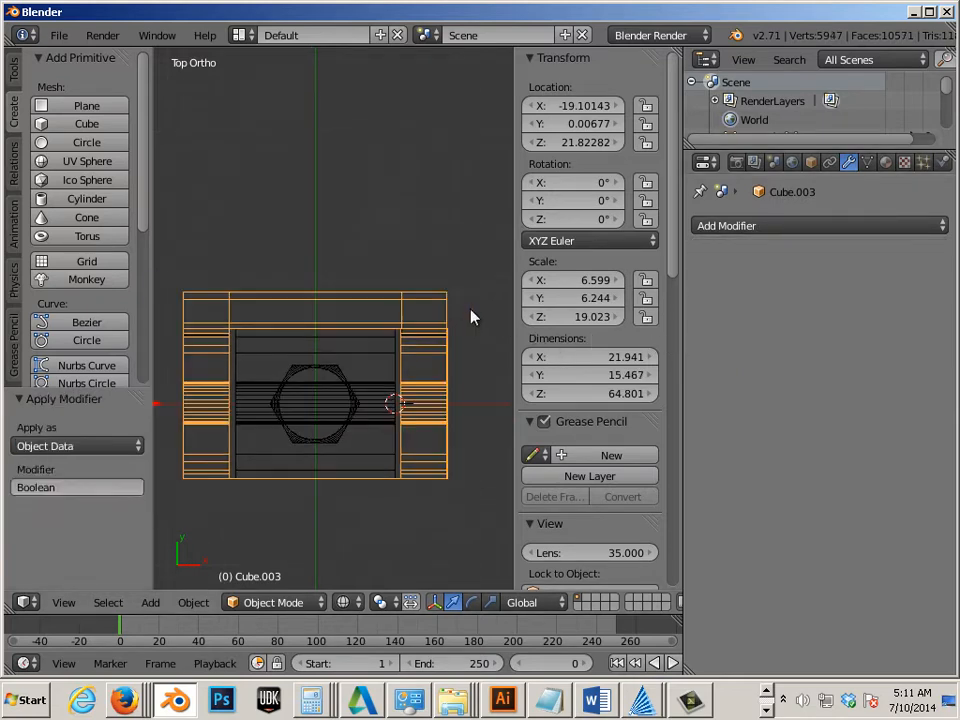
# Move the cover plate Cube.004 about 10.118 along Y away from the body and inspect it in solid shading
pyautogui.rightClick(381, 313)
pyautogui.moveTo(319, 240); pyautogui.dragTo(370, 115)
pyautogui.press('z')
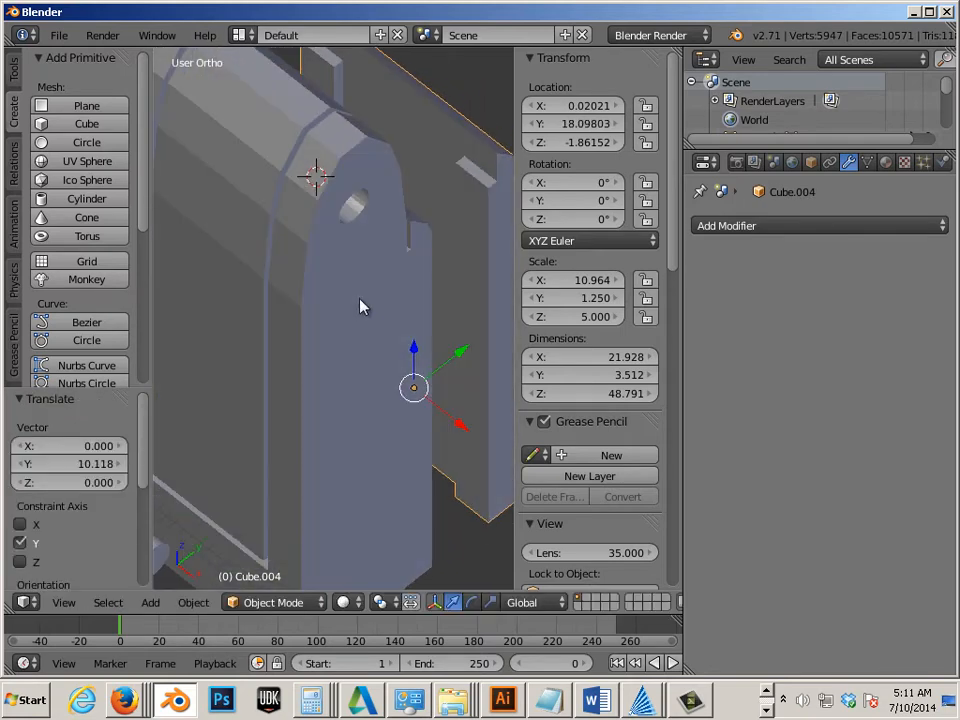
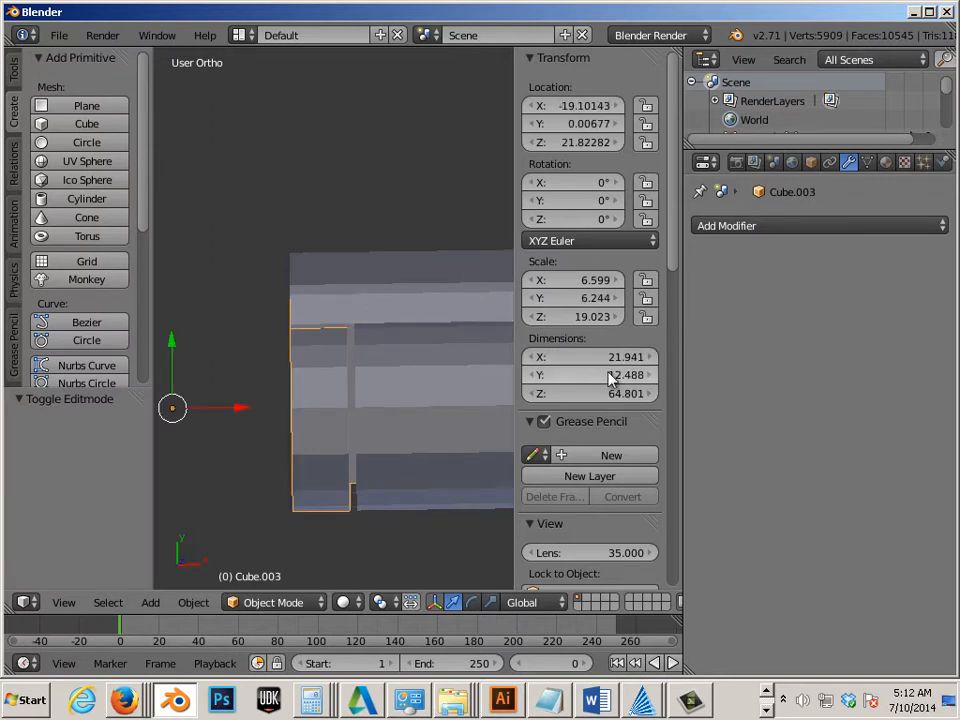
pyautogui.click(605, 374)
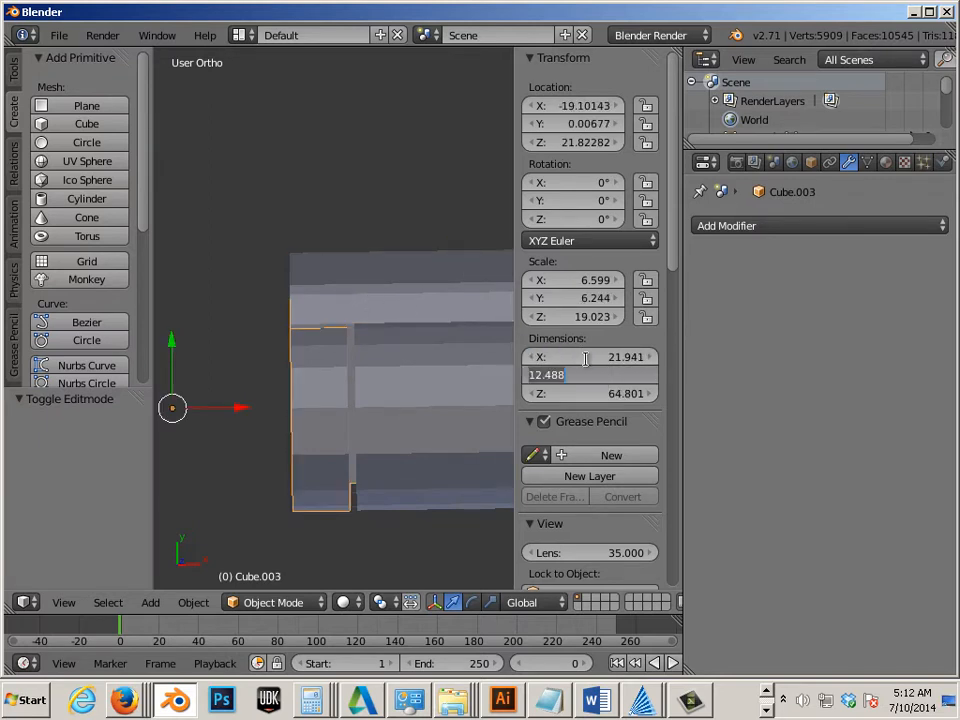
pyautogui.click(618, 359)
pyautogui.click(617, 358)
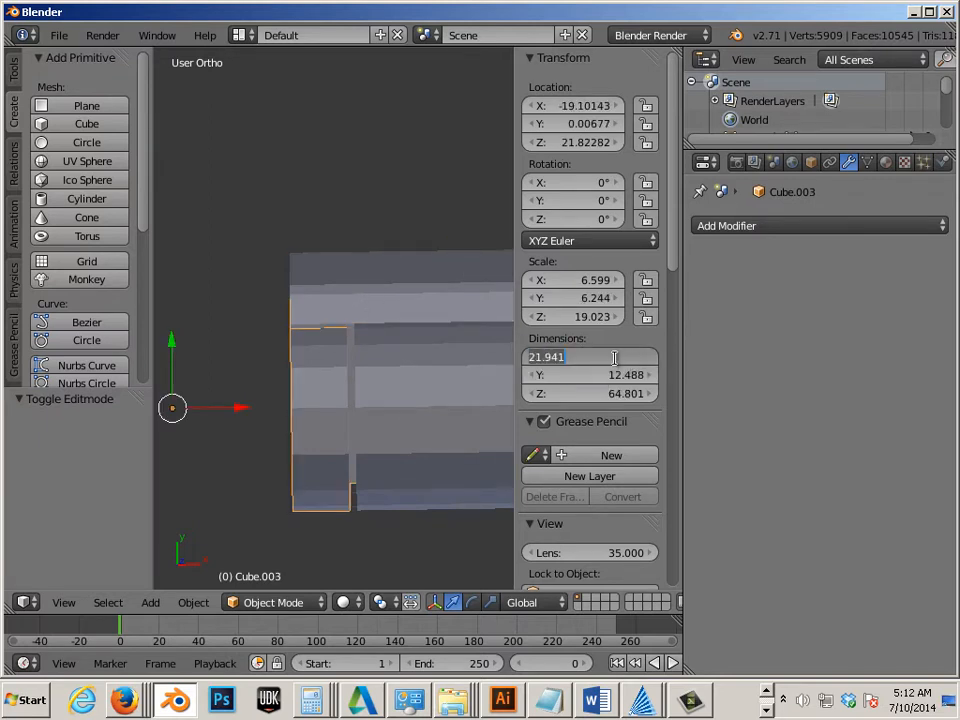
pyautogui.click(6, 302)
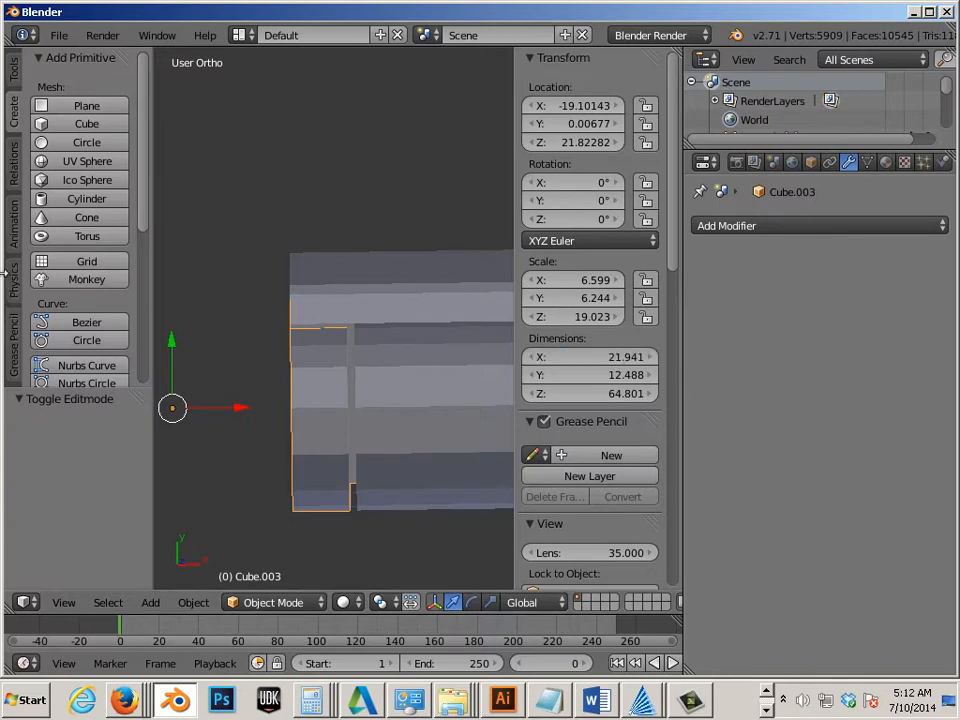
# Add a Boolean modifier to the cover plate Cube.004, set to Union with Cube.003, and apply it
pyautogui.rightClick(358, 386)
pyautogui.rightClick(362, 336)
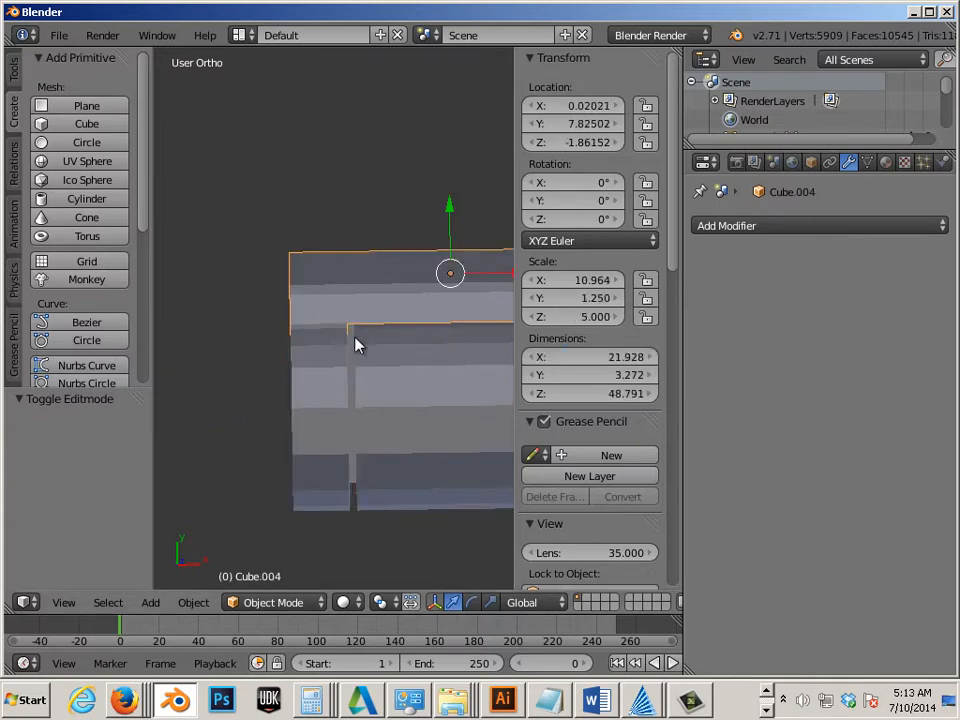
pyautogui.moveTo(316, 371)
pyautogui.mouseDown(button='middle')
pyautogui.moveTo(268, 375)
pyautogui.moveTo(285, 439)
pyautogui.moveTo(326, 399)
pyautogui.moveTo(307, 373)
pyautogui.mouseUp(button='middle')
pyautogui.rightClick(310, 385)
pyautogui.rightClick(350, 368)
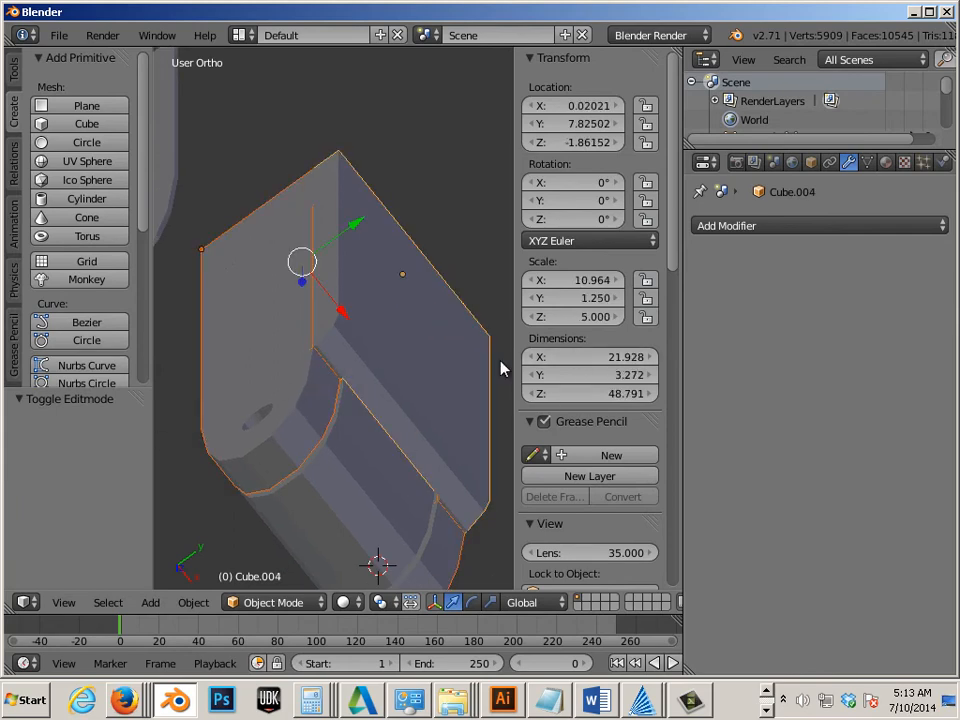
pyautogui.click(724, 228)
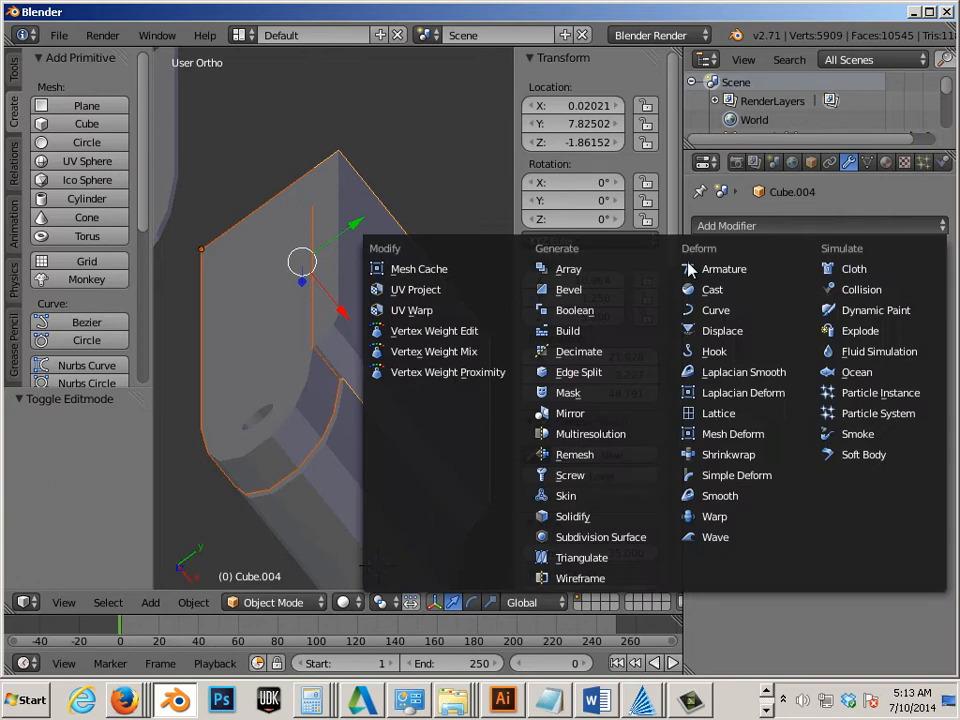
pyautogui.click(595, 312)
pyautogui.click(735, 334)
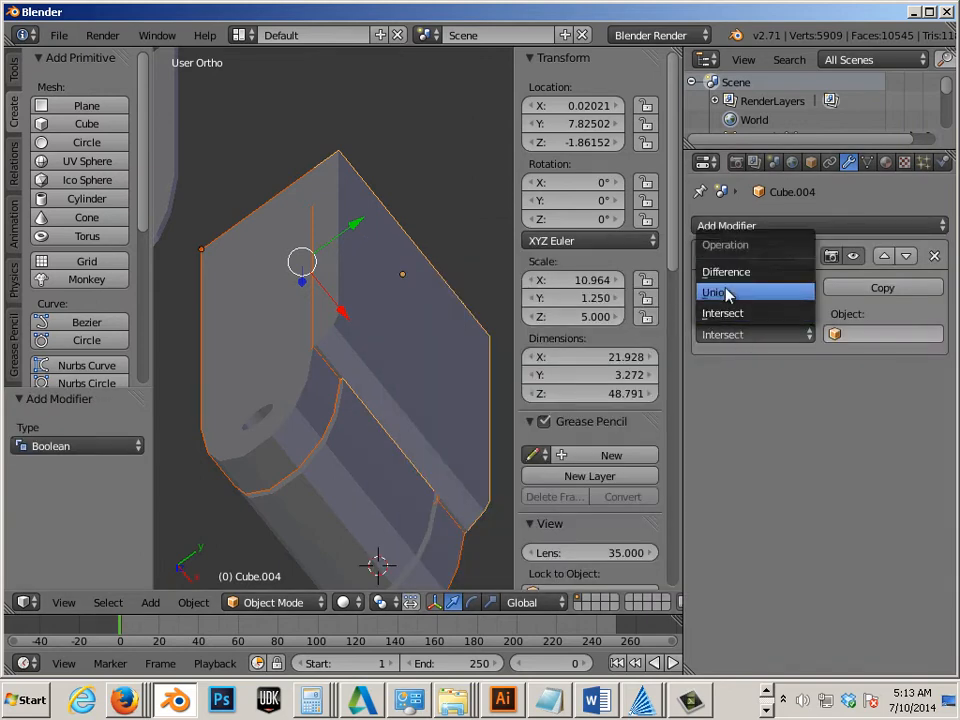
pyautogui.click(727, 292)
pyautogui.click(843, 333)
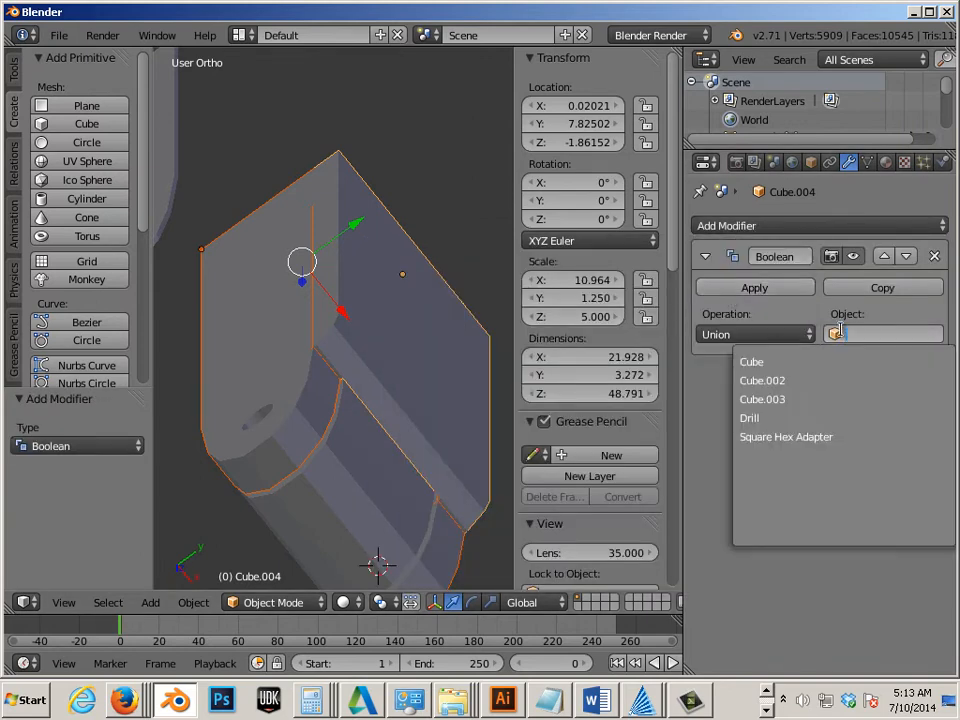
pyautogui.click(787, 398)
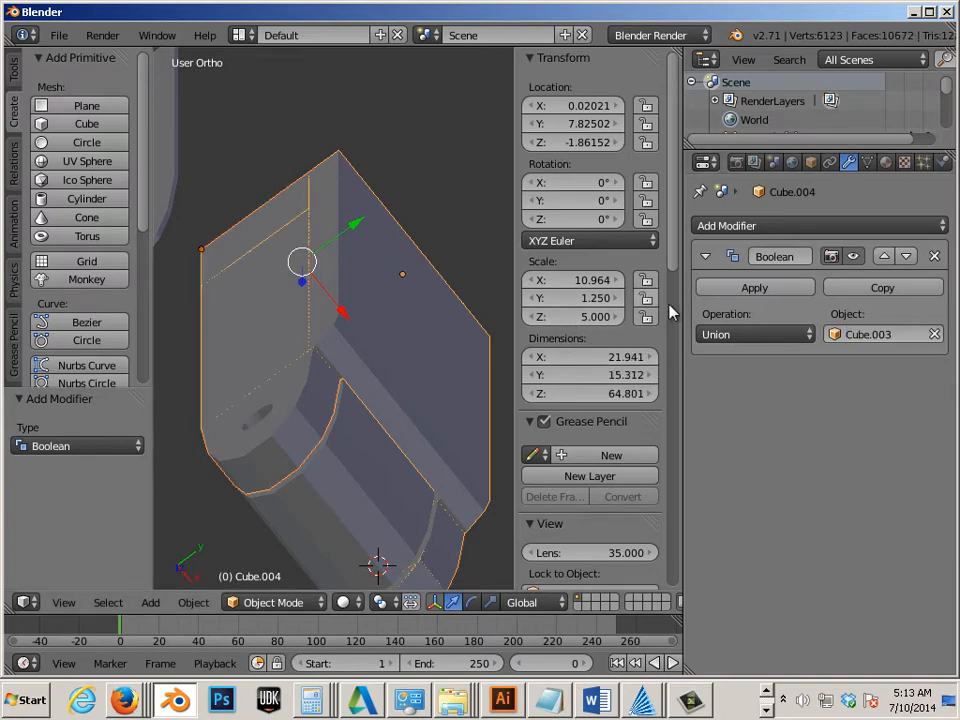
pyautogui.click(725, 297)
# Try moving the merged Cube.004 along Y to check the union, and undo the move
pyautogui.rightClick(446, 326)
pyautogui.press('g')
pyautogui.press('y')
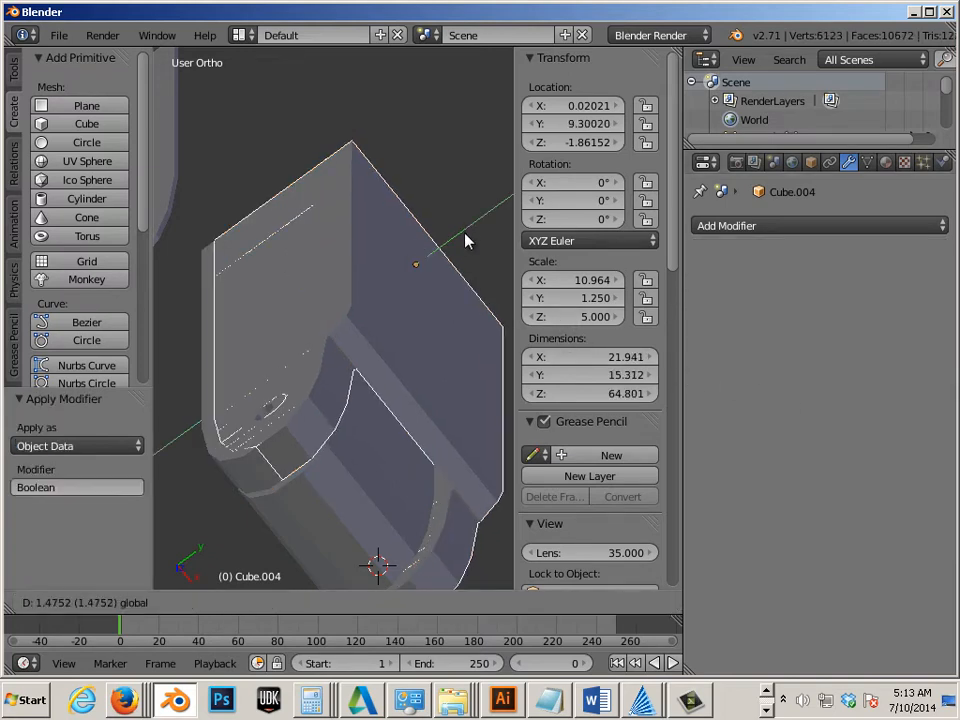
pyautogui.rightClick(196, 228)
pyautogui.moveTo(155, 364); pyautogui.dragTo(349, 369, button='middle')
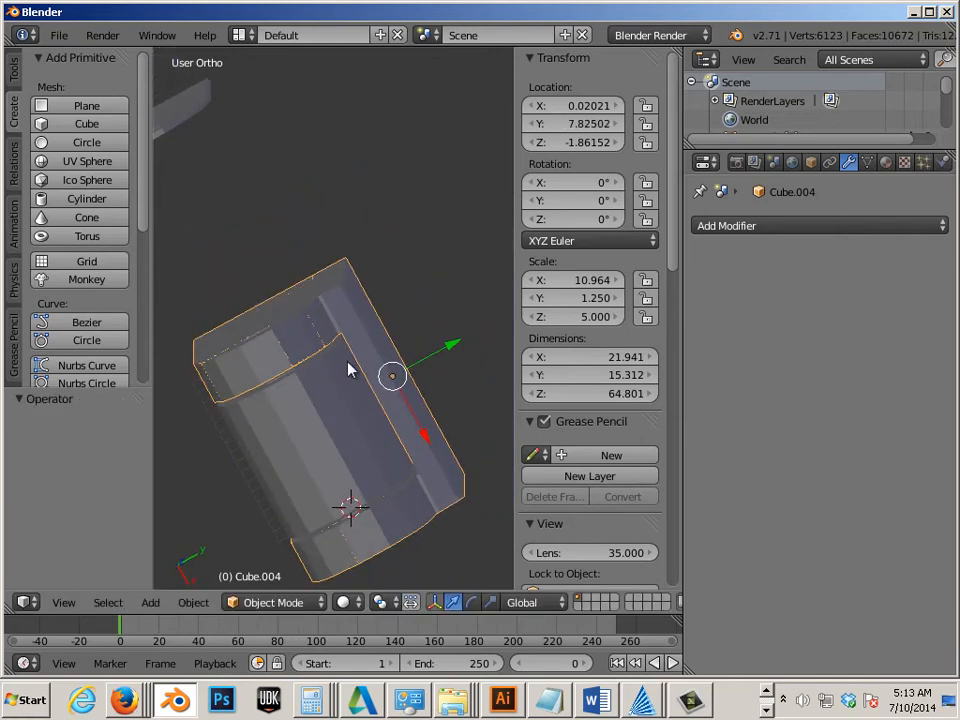
pyautogui.moveTo(455, 345); pyautogui.dragTo(302, 334)
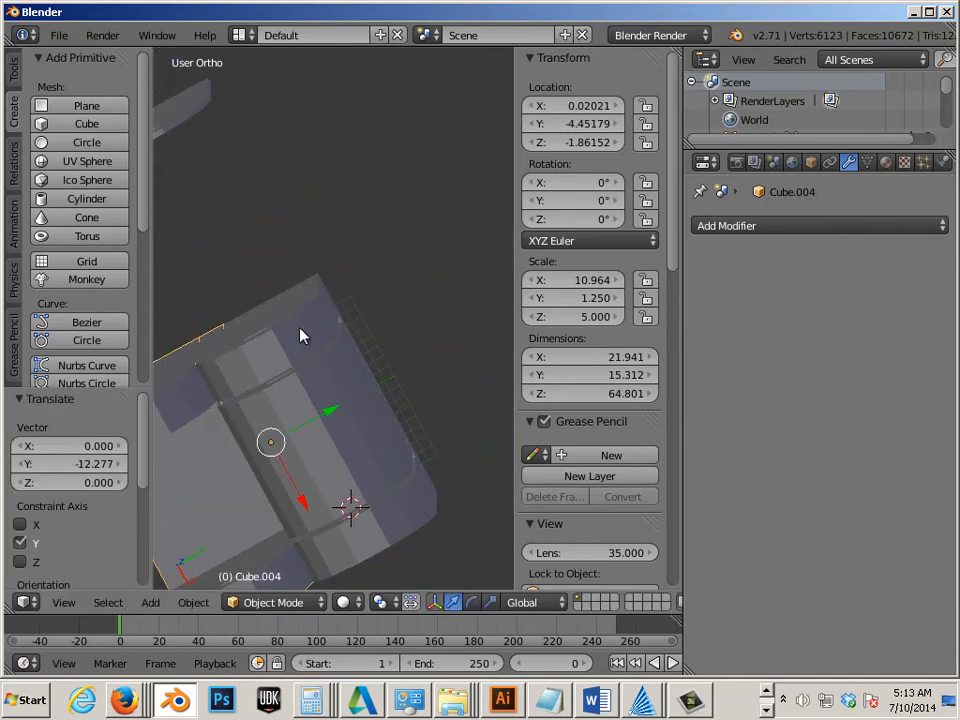
pyautogui.hotkey('ctrl', 'z')
# Move the original side pieces Cube.003 about 18.684 along negative Y, clear of the merged part
pyautogui.rightClick(265, 356)
pyautogui.moveTo(271, 209); pyautogui.dragTo(84, 302)
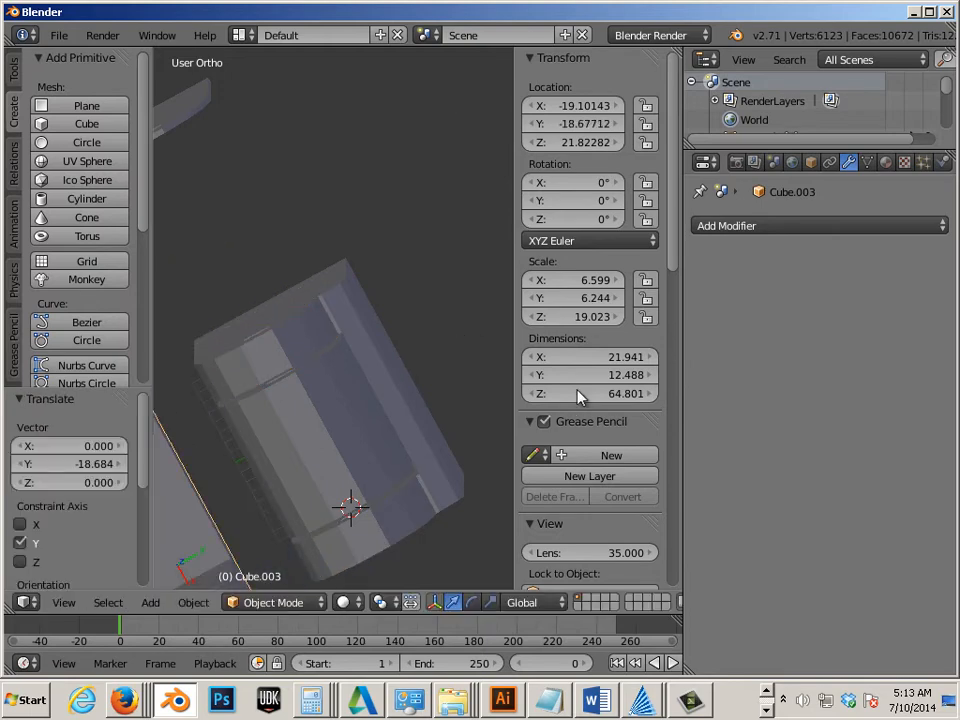
# Delete the original side pieces Cube.003
pyautogui.moveTo(431, 363); pyautogui.dragTo(404, 291, button='middle')
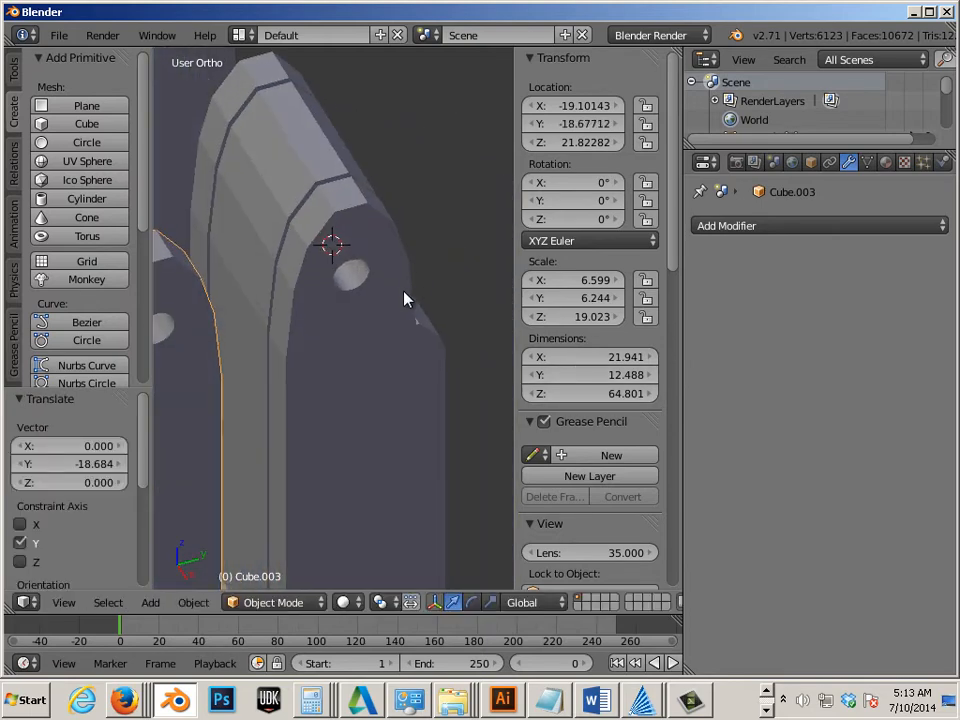
pyautogui.keyDown('alt'); pyautogui.scroll(-1, 404, 291); pyautogui.keyUp('alt')
pyautogui.scroll(-2, 365, 311)
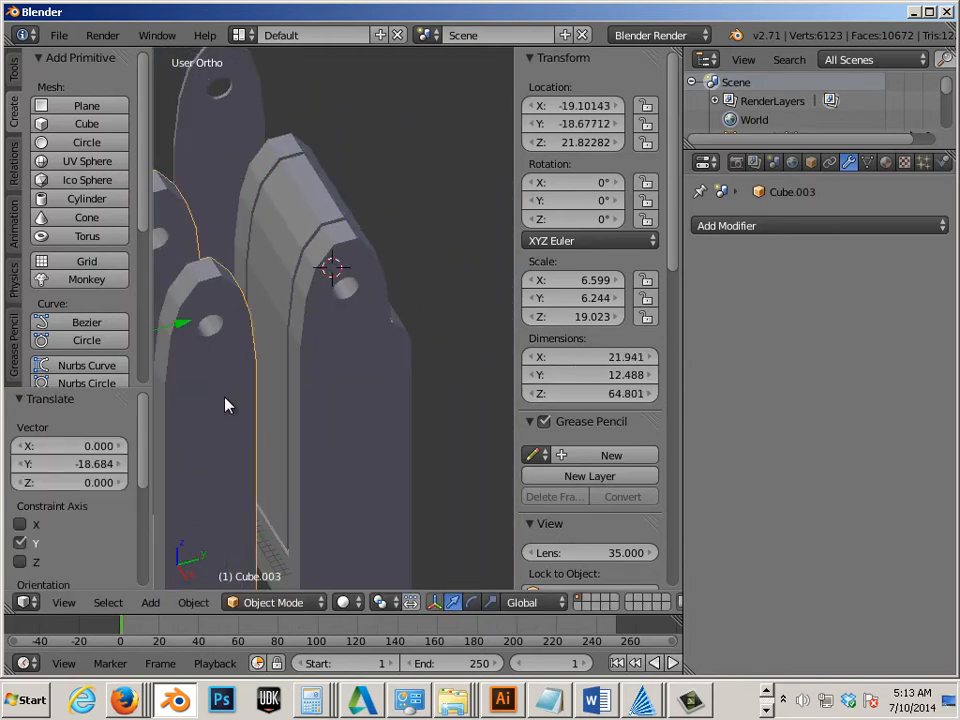
pyautogui.press('x')
pyautogui.click(221, 399)
# Move the Square Hex Adapter along X and Z into the holder body, to about X 7.675, Z 21.772
pyautogui.moveTo(221, 399); pyautogui.dragTo(313, 270, button='middle')
pyautogui.rightClick(317, 293)
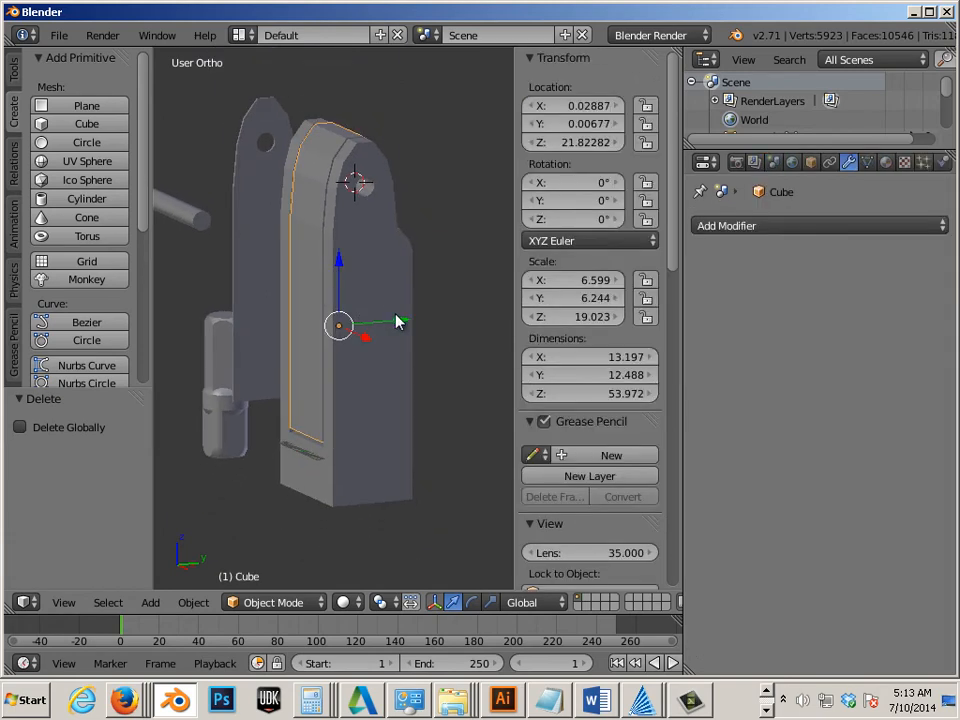
pyautogui.rightClick(214, 418)
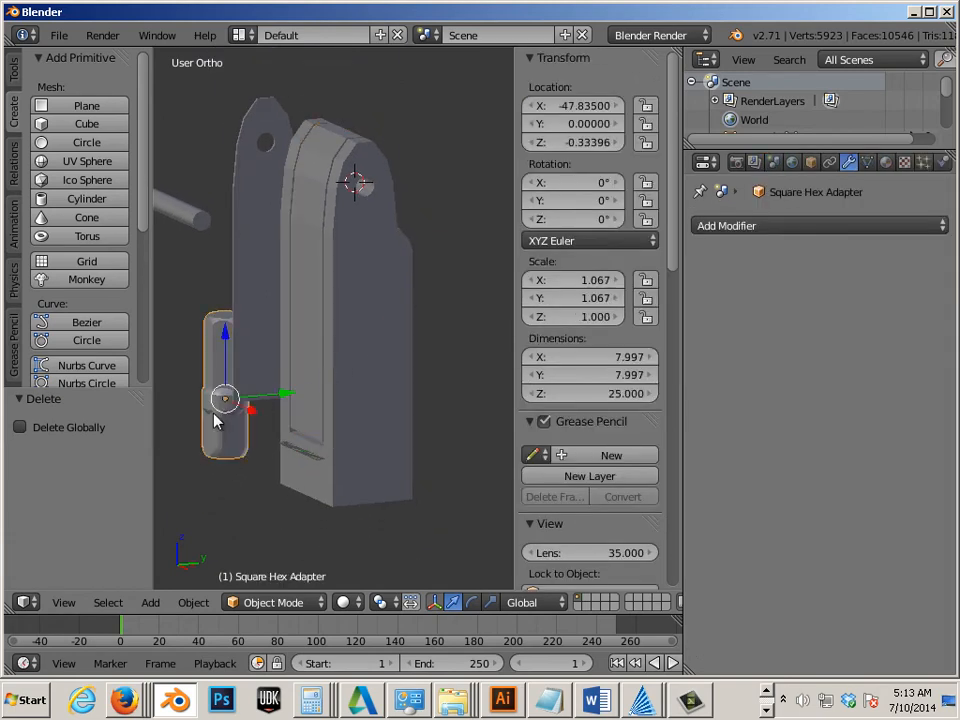
pyautogui.moveTo(256, 437); pyautogui.dragTo(262, 470, button='middle')
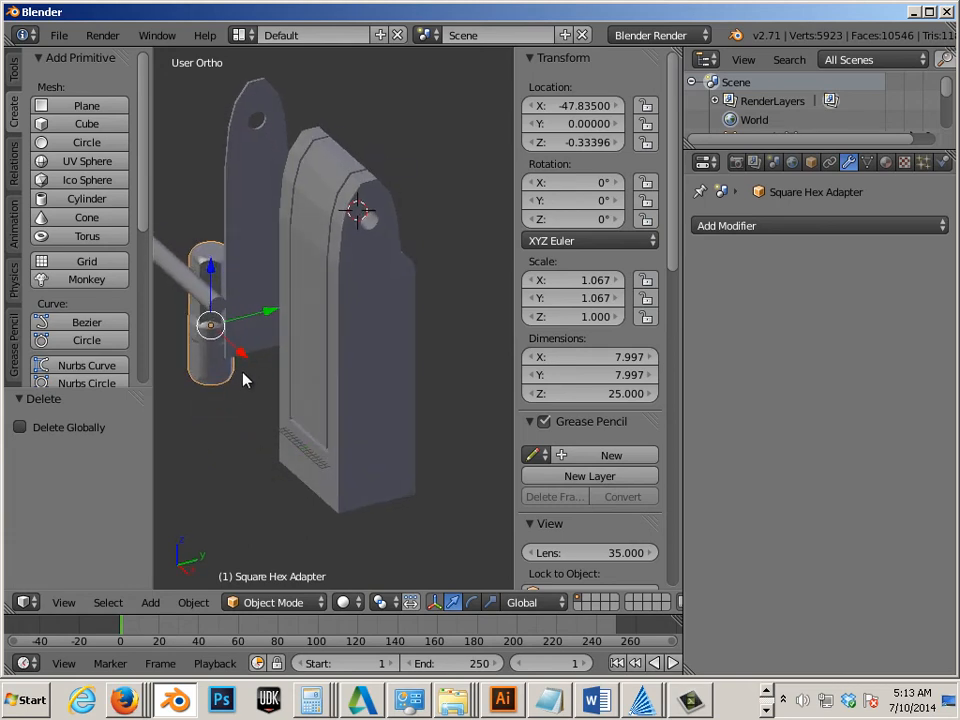
pyautogui.moveTo(243, 366); pyautogui.dragTo(369, 514)
pyautogui.moveTo(369, 401); pyautogui.dragTo(344, 306)
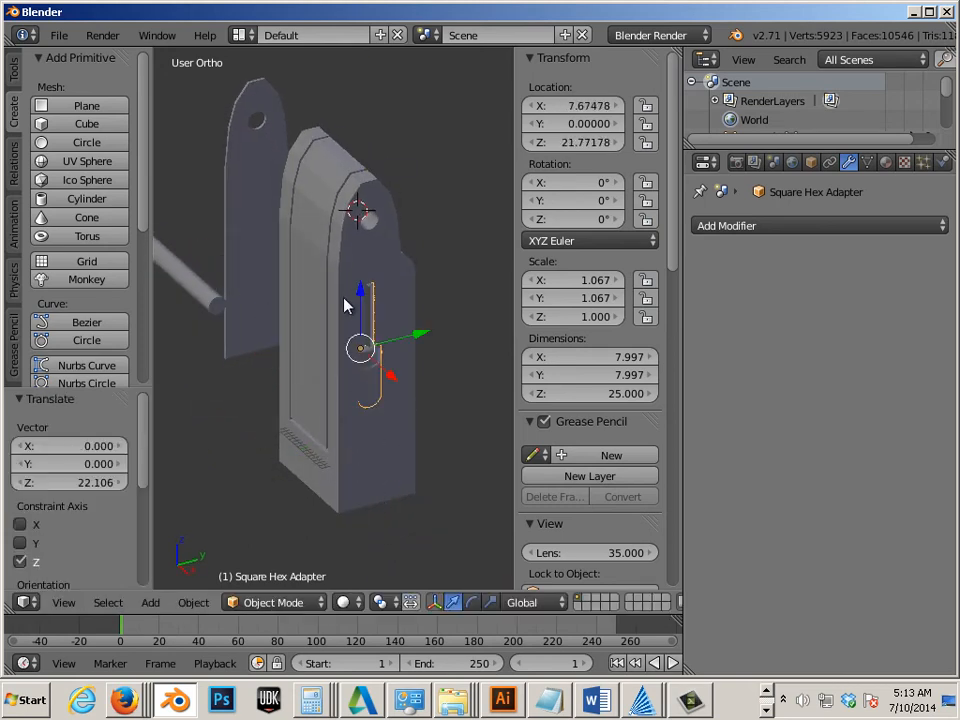
# In front wireframe view, raise the upper vertices of the merged part Cube.004 by about 12.56 along Z
pyautogui.press('KP_1')
pyautogui.press('z')
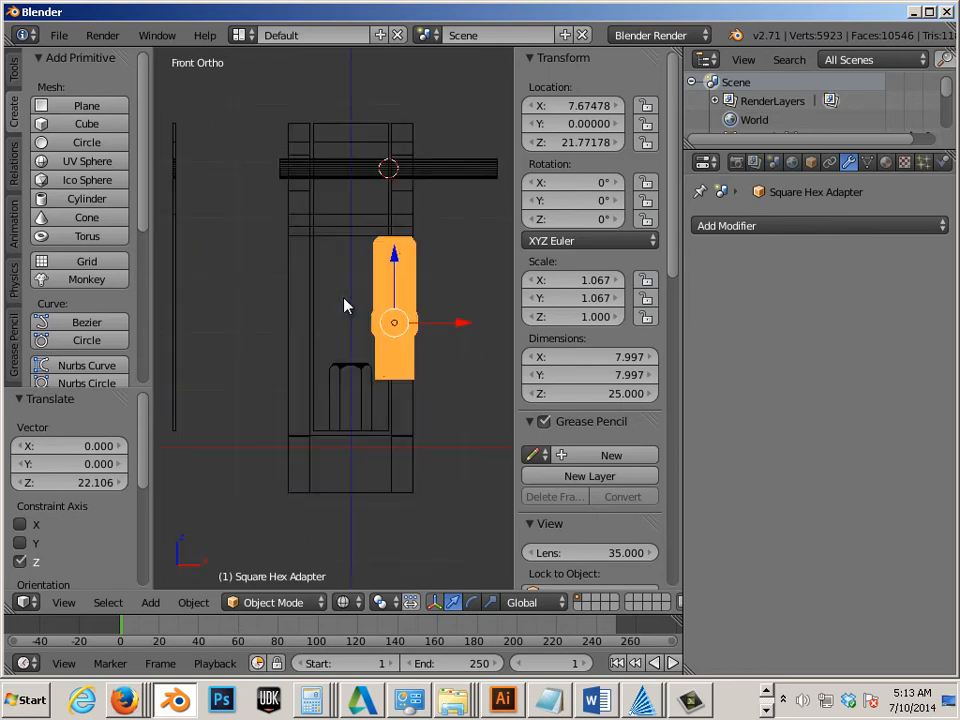
pyautogui.keyDown('shift'); pyautogui.scroll(6, 344, 306); pyautogui.keyUp('shift')
pyautogui.rightClick(329, 370)
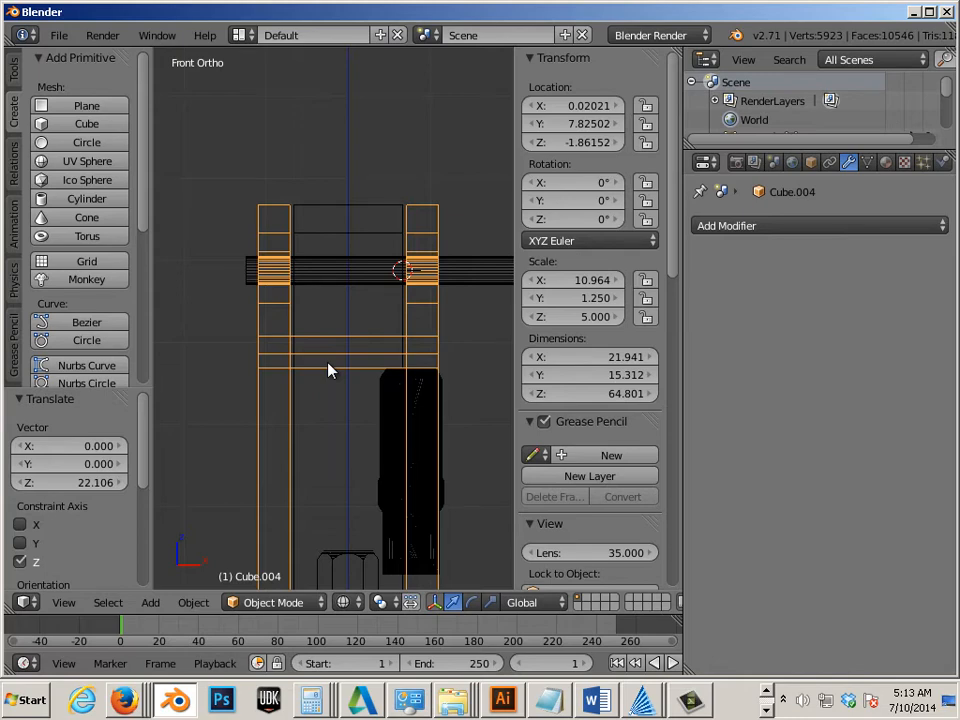
pyautogui.press('Tab')
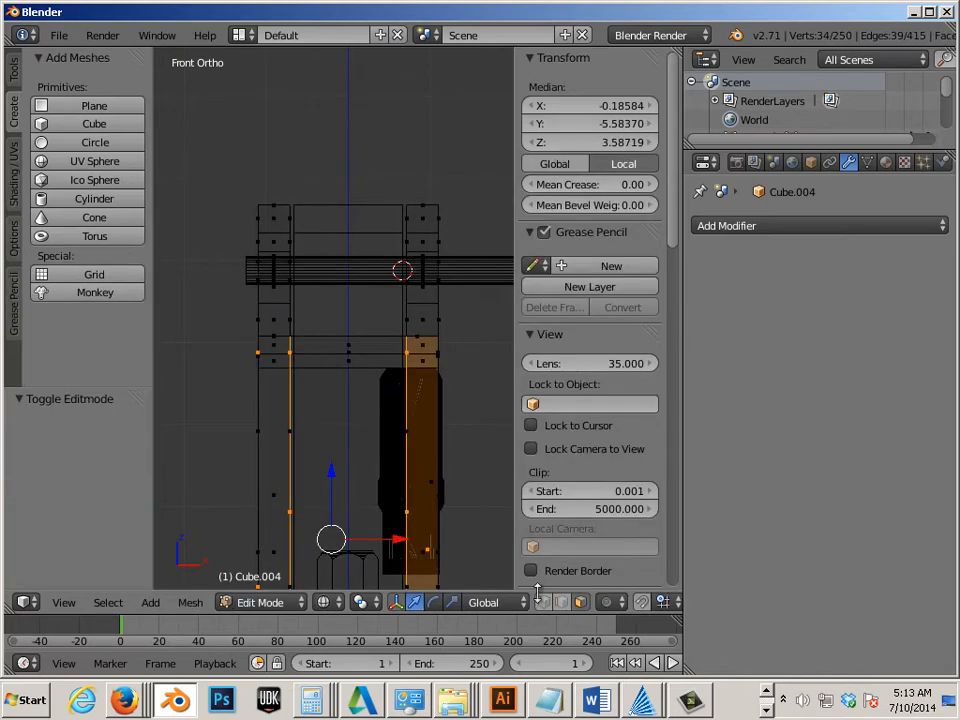
pyautogui.press('b')
pyautogui.moveTo(206, 150); pyautogui.dragTo(476, 377)
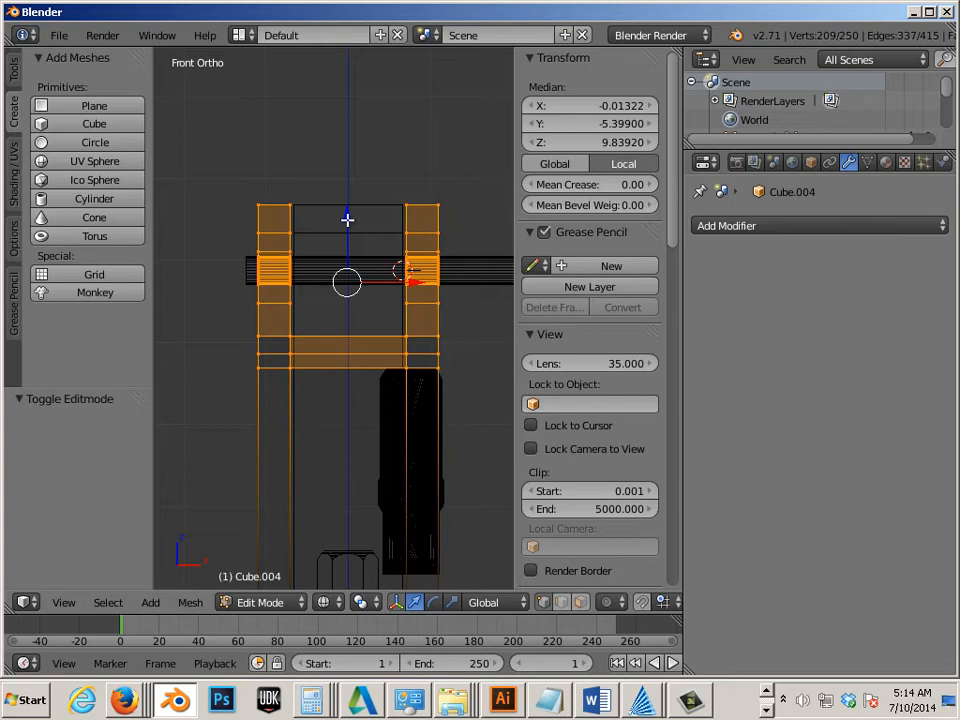
pyautogui.moveTo(347, 219); pyautogui.dragTo(357, 117)
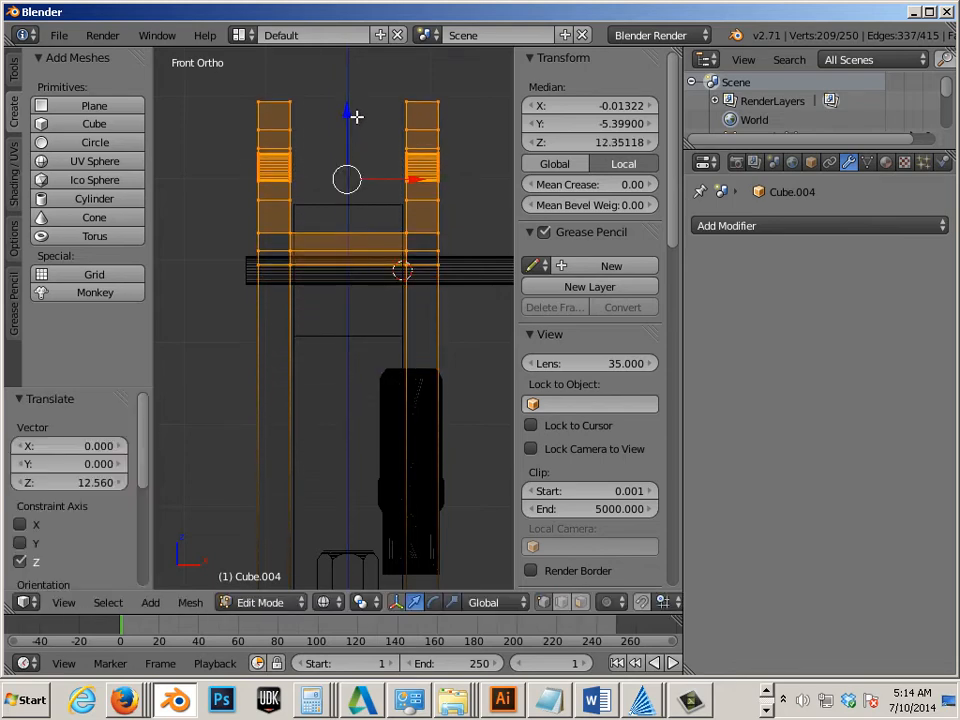
pyautogui.press('Tab')
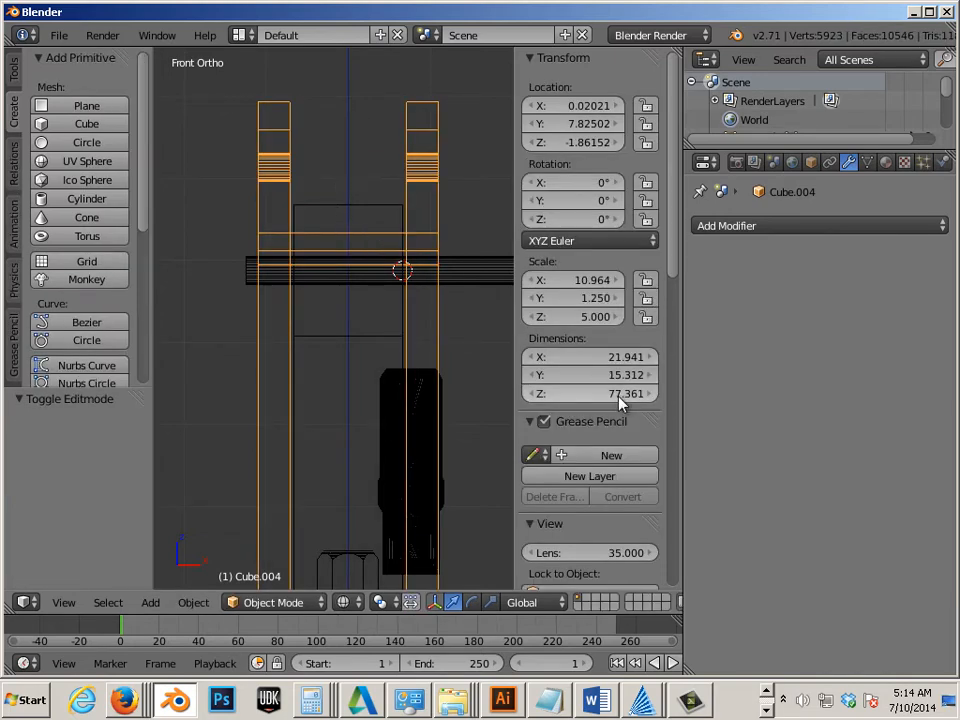
# Raise the upper vertices of the middle piece Cube by about 12.56 along Z, level with Cube.004
pyautogui.rightClick(343, 340)
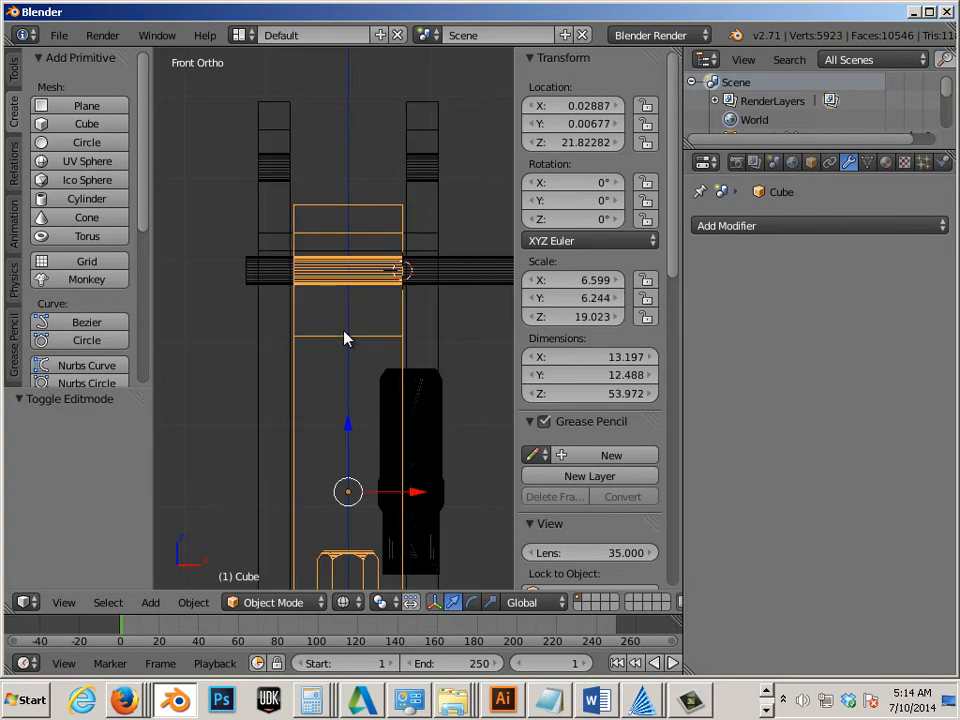
pyautogui.press('Tab')
pyautogui.press('b')
pyautogui.moveTo(252, 170); pyautogui.dragTo(429, 343)
pyautogui.press('g')
pyautogui.press('z')
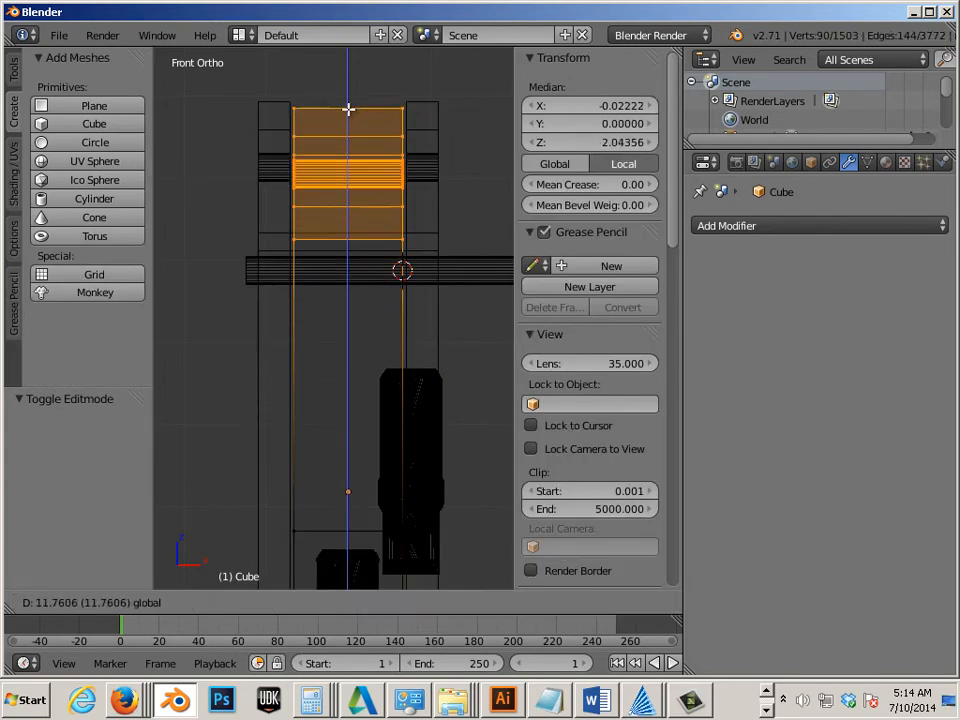
pyautogui.click(348, 102)
# Fine-tune the middle piece's upper vertices along Z by about -0.092 and 0.046 to align with the side pieces
pyautogui.scroll(5, 324, 266)
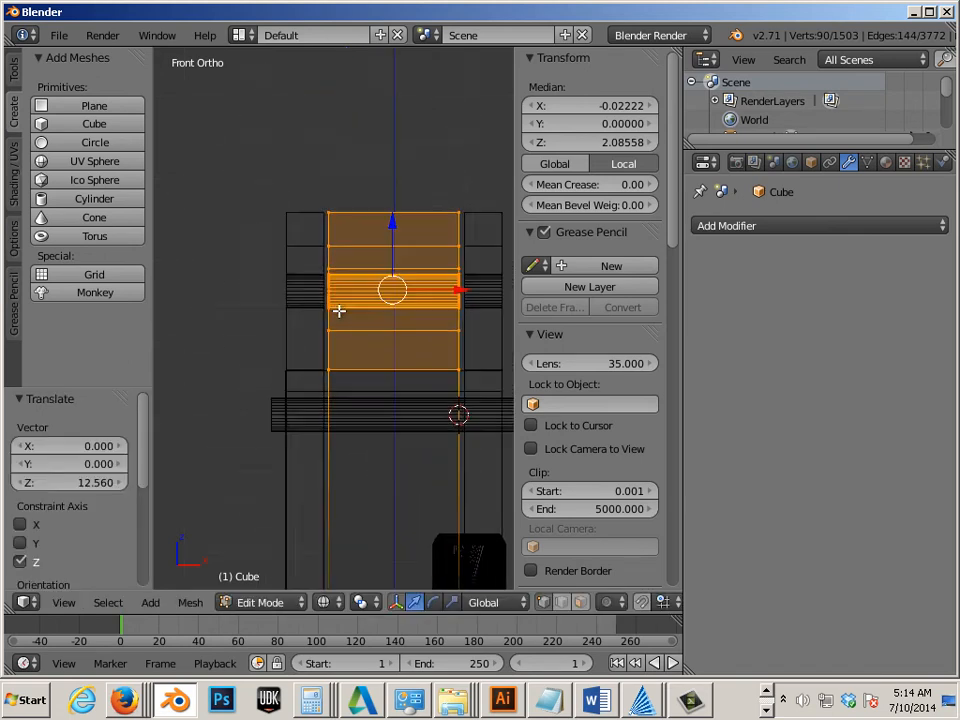
pyautogui.press('g')
pyautogui.press('z')
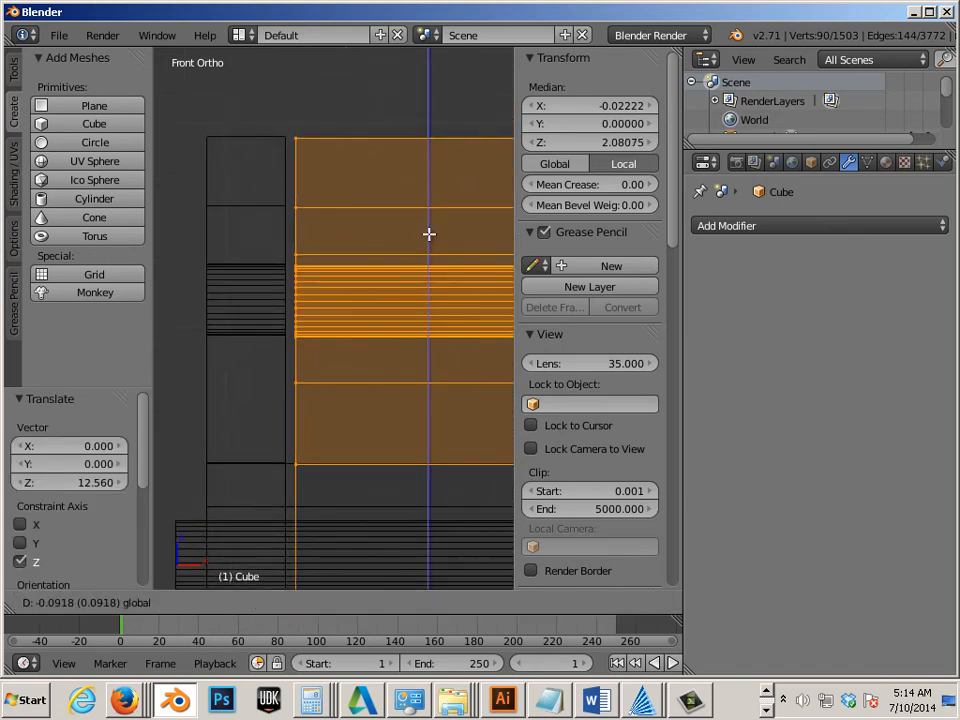
pyautogui.click(429, 234)
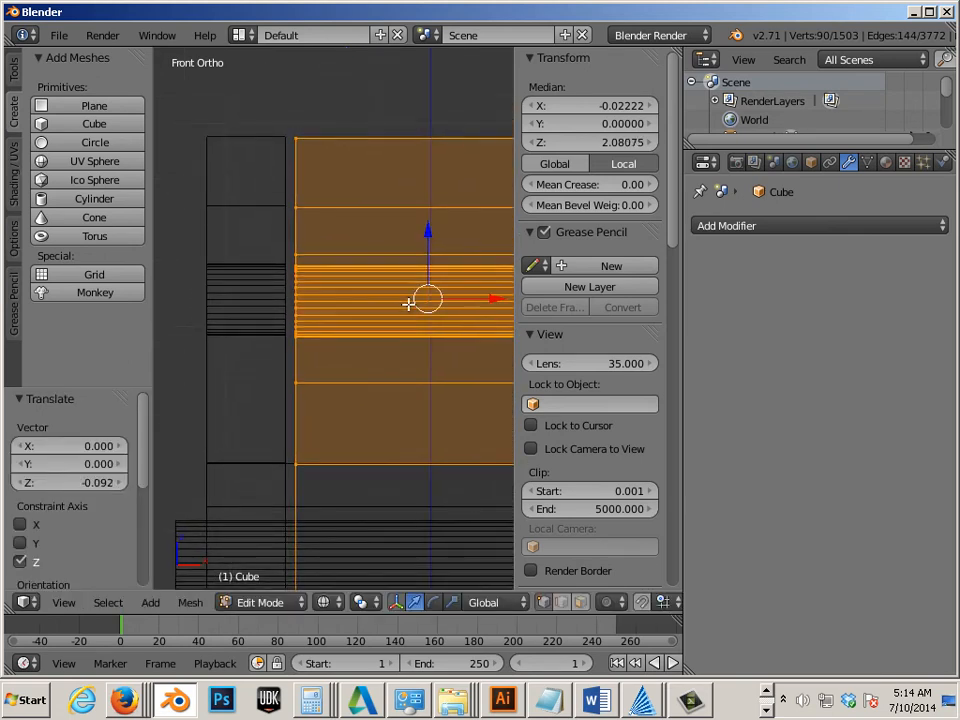
pyautogui.press('g')
pyautogui.press('z')
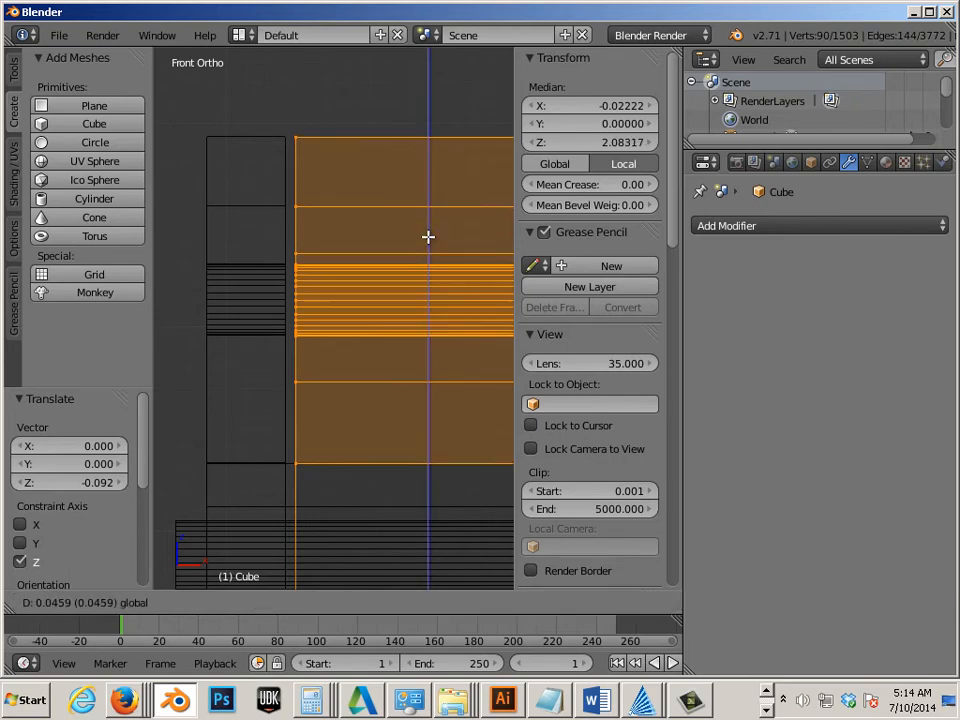
pyautogui.click(426, 240)
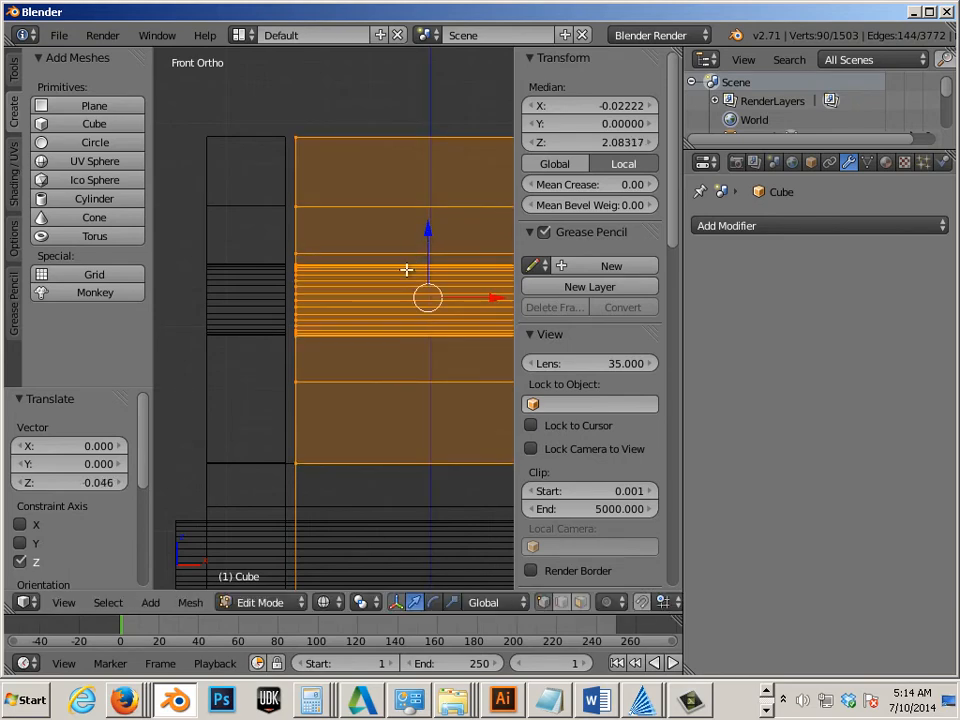
pyautogui.press('Tab')
# Move the Square Hex Adapter to about X 0.276, Z 29.856, above the hex hole, and check it from the side
pyautogui.scroll(-4, 403, 315)
pyautogui.keyDown('shift'); pyautogui.moveTo(405, 362); pyautogui.dragTo(369, 210, button='middle'); pyautogui.keyUp('shift')
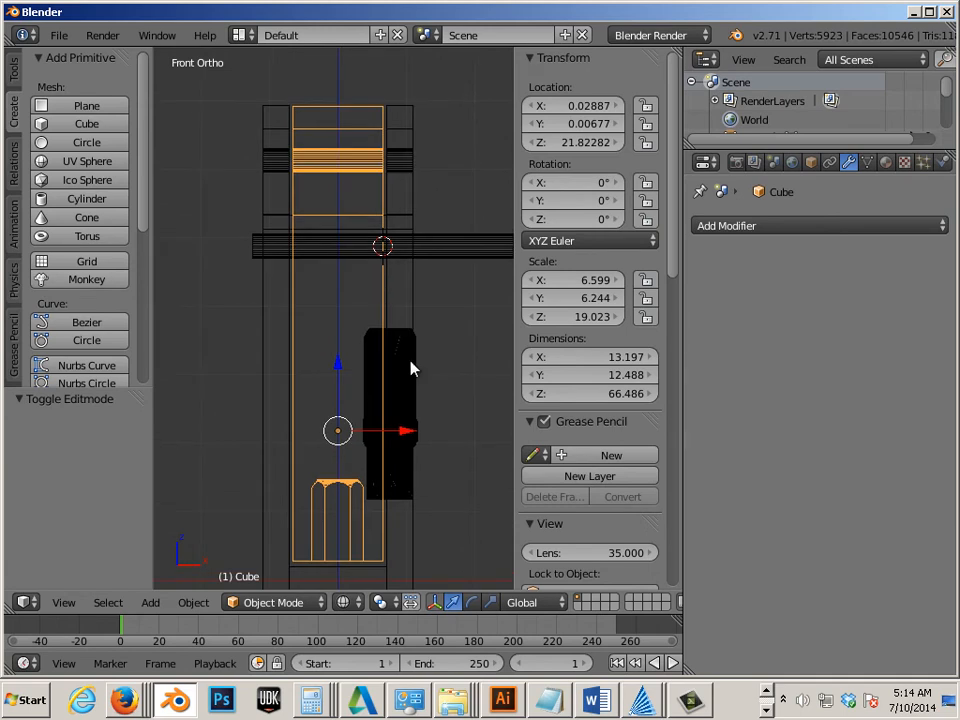
pyautogui.rightClick(429, 403)
pyautogui.rightClick(362, 396)
pyautogui.moveTo(392, 433); pyautogui.dragTo(350, 385)
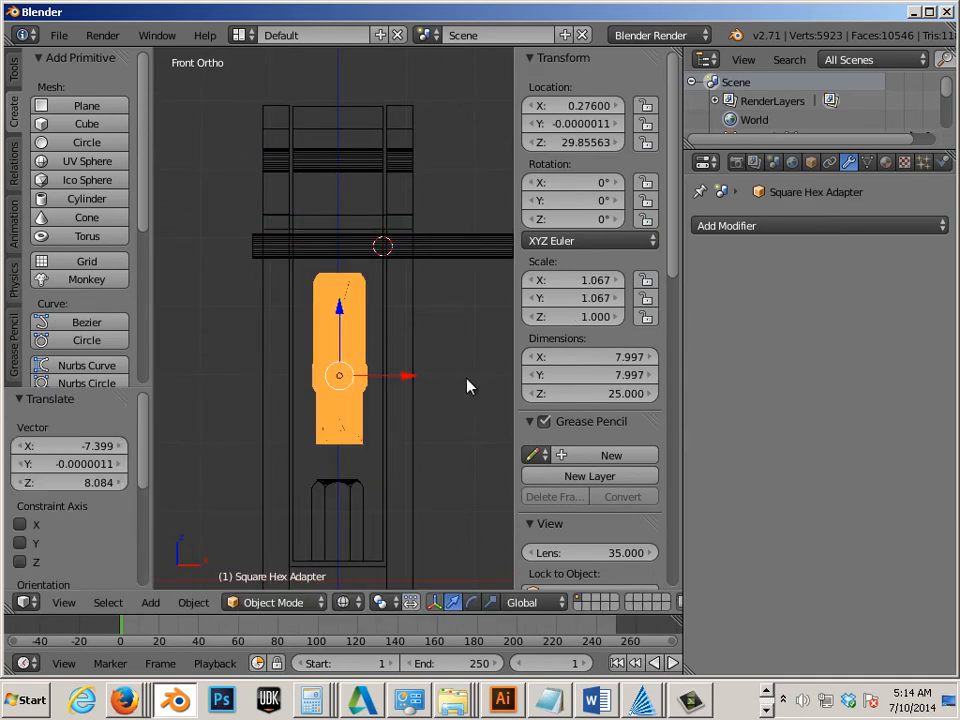
pyautogui.press('KP_3')
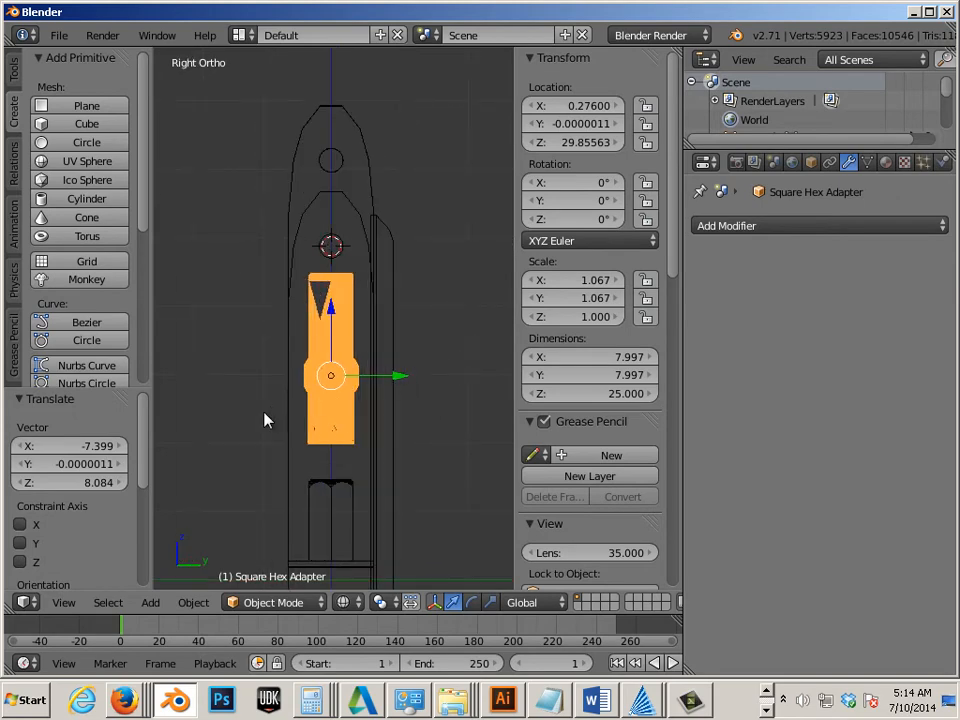
pyautogui.moveTo(265, 420); pyautogui.dragTo(438, 420, button='middle')
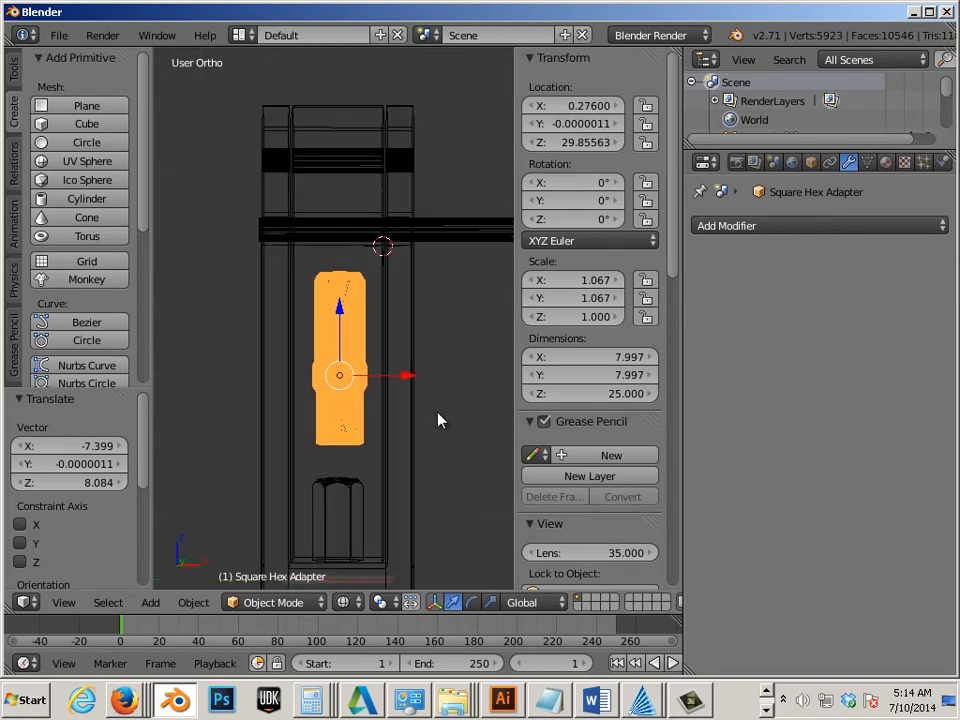
# Add a cube at the 3D cursor and move it about 6.041 down along Z in front view
pyautogui.click(48, 127)
pyautogui.moveTo(390, 181); pyautogui.dragTo(378, 220)
pyautogui.press('KP_1')
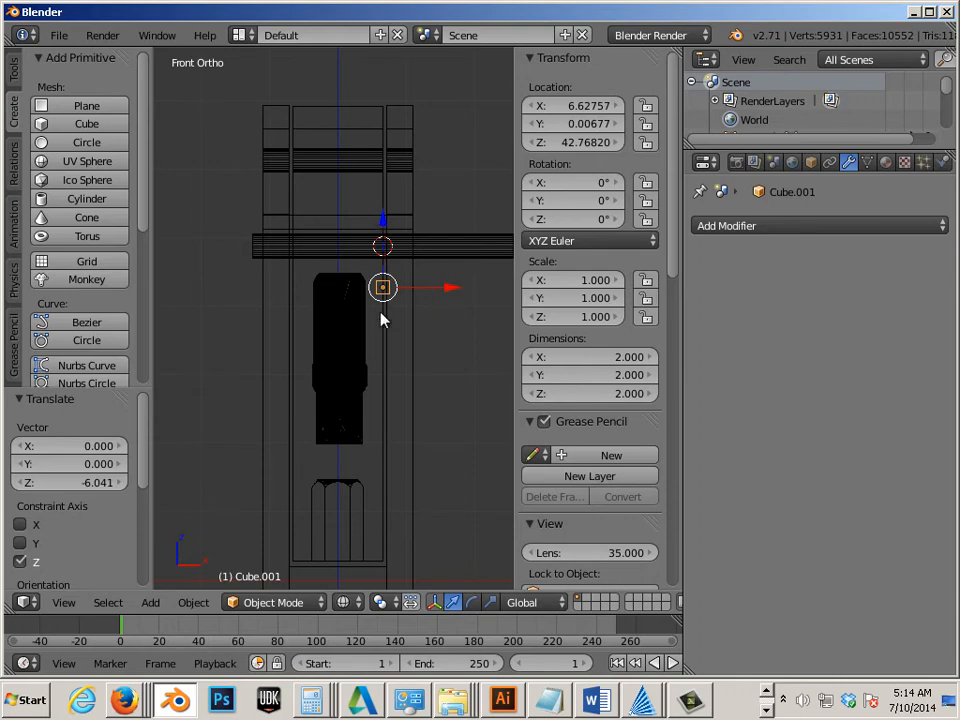
# Scale the new cube Cube.001 to about 7.74 along X and 28.904 along Z
pyautogui.hotkey('ctrl', 'alt', 's')
pyautogui.moveTo(383, 220); pyautogui.dragTo(384, 106)
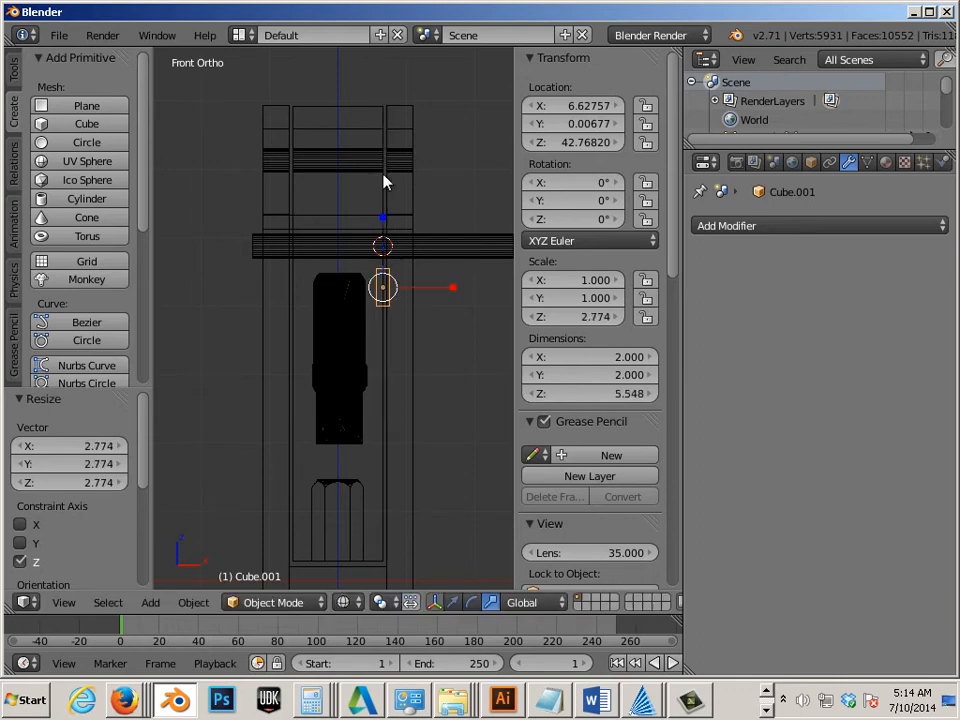
pyautogui.moveTo(383, 222); pyautogui.dragTo(396, 242)
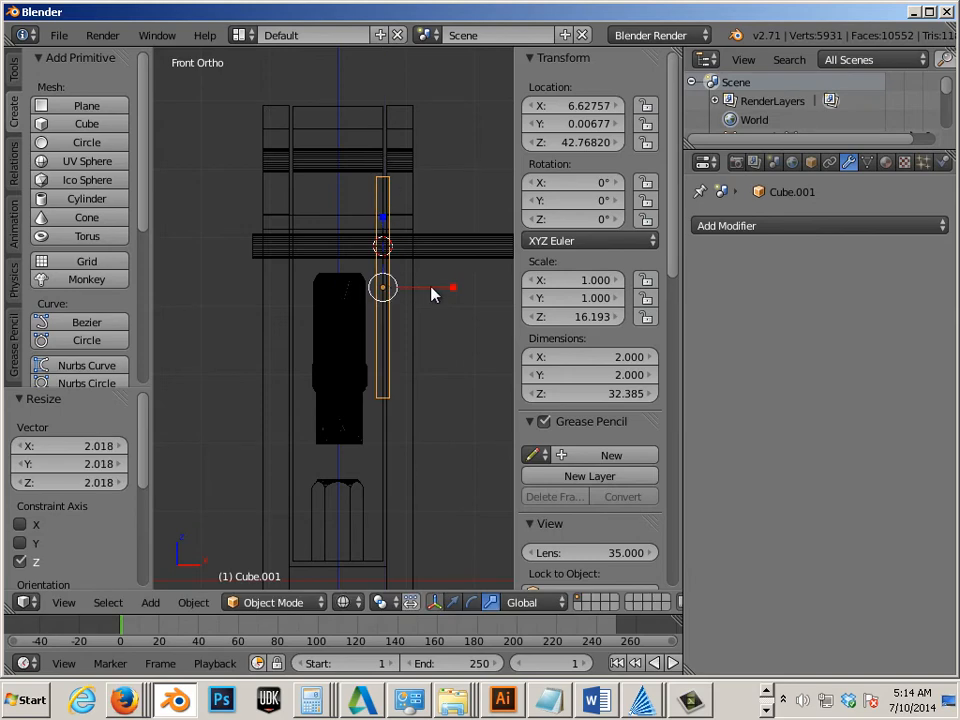
pyautogui.moveTo(434, 293); pyautogui.dragTo(242, 306)
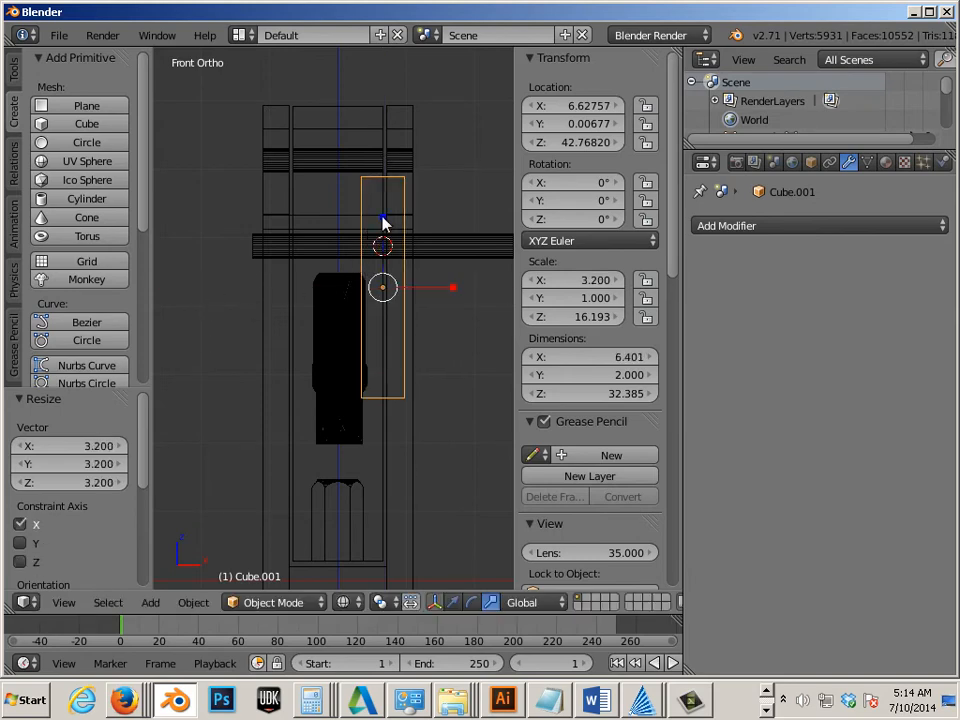
pyautogui.moveTo(383, 222); pyautogui.dragTo(390, 246)
pyautogui.moveTo(451, 286); pyautogui.dragTo(467, 289)
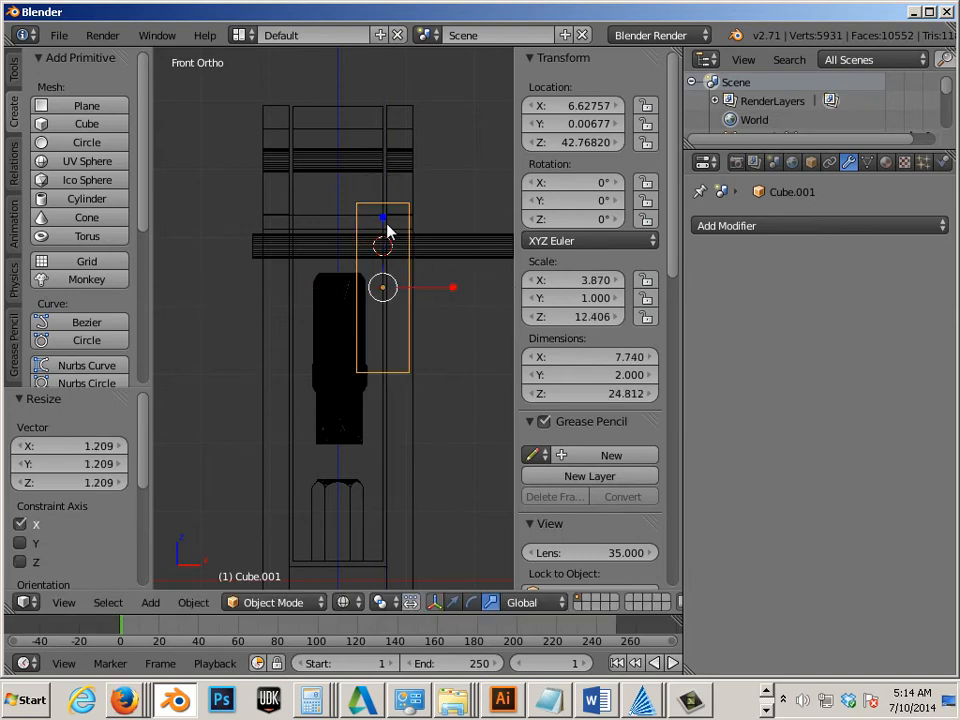
pyautogui.moveTo(387, 224); pyautogui.dragTo(386, 212)
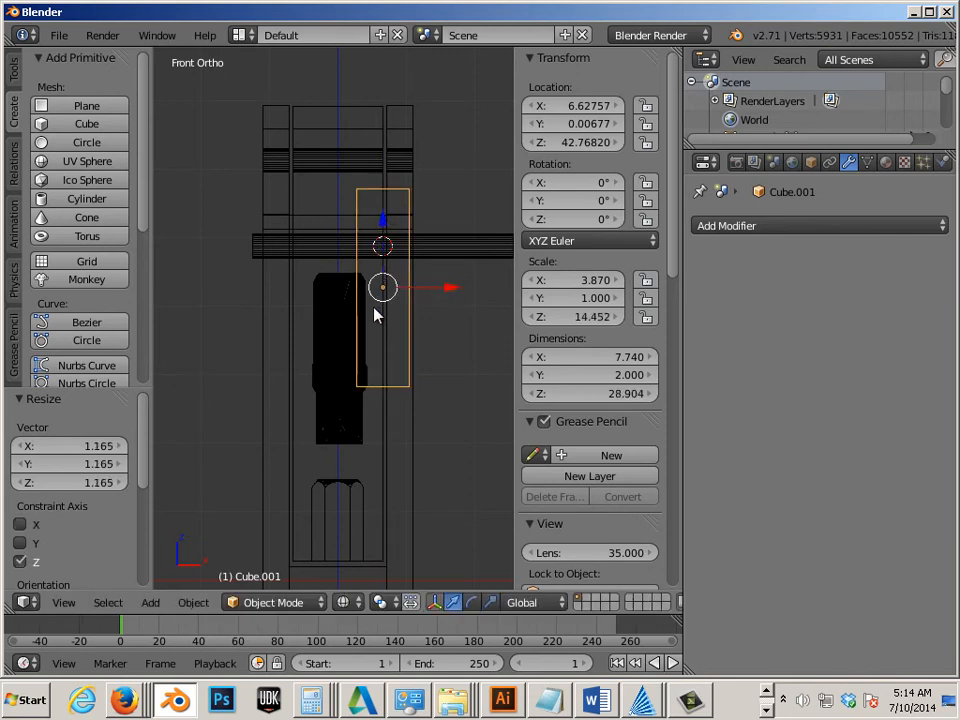
# Move Cube.001 over the Square Hex Adapter and enlarge it to about 9.074 along X and 9.247 along Y
pyautogui.press('g')
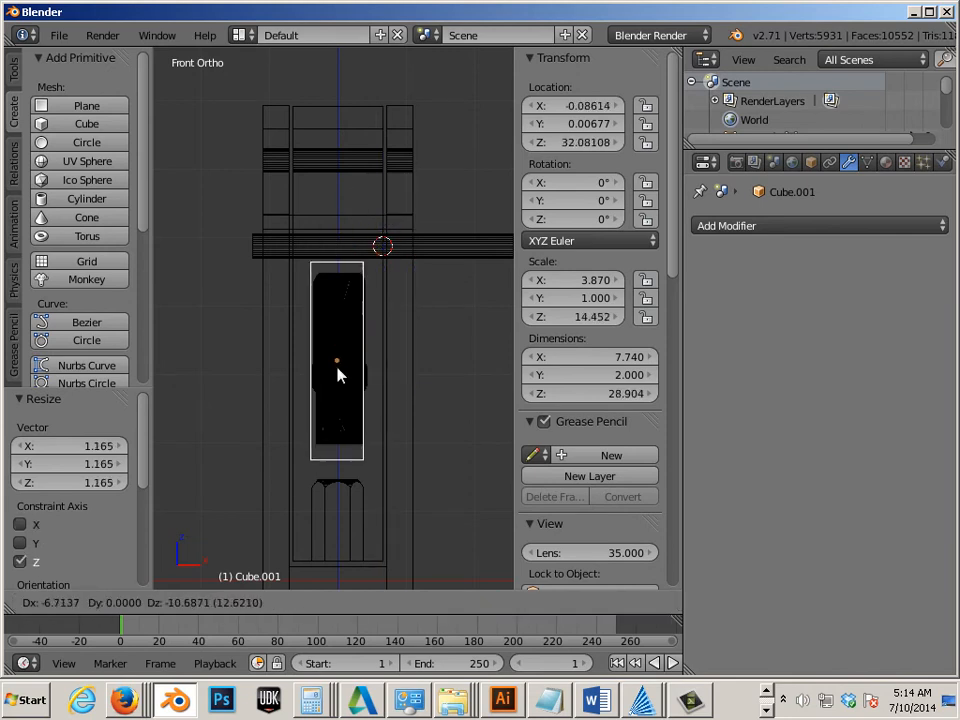
pyautogui.click(341, 375)
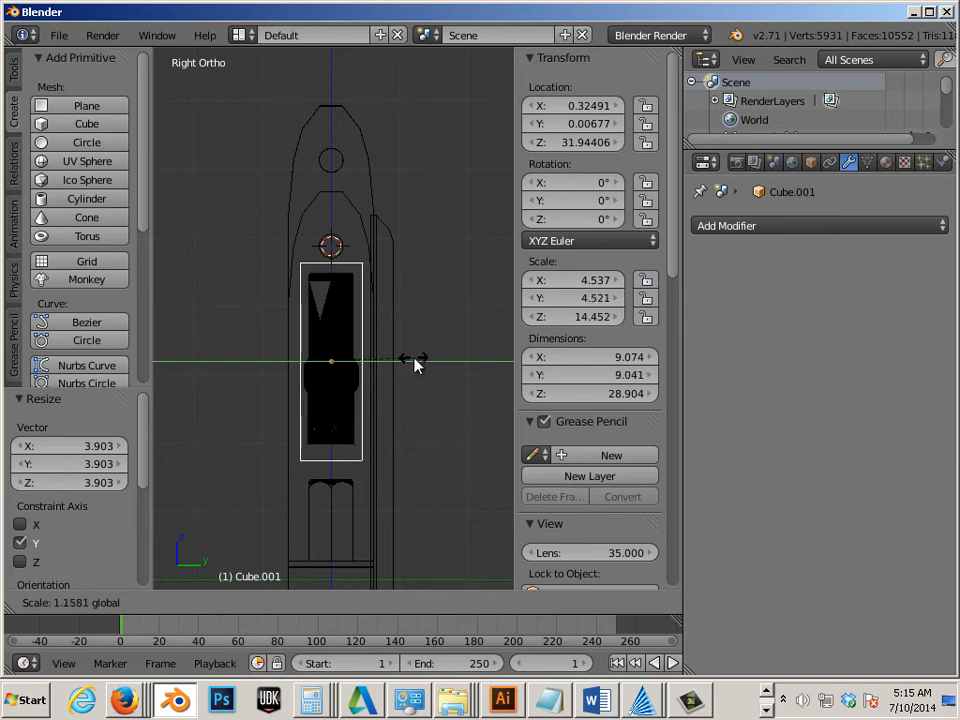
pyautogui.click(418, 364)
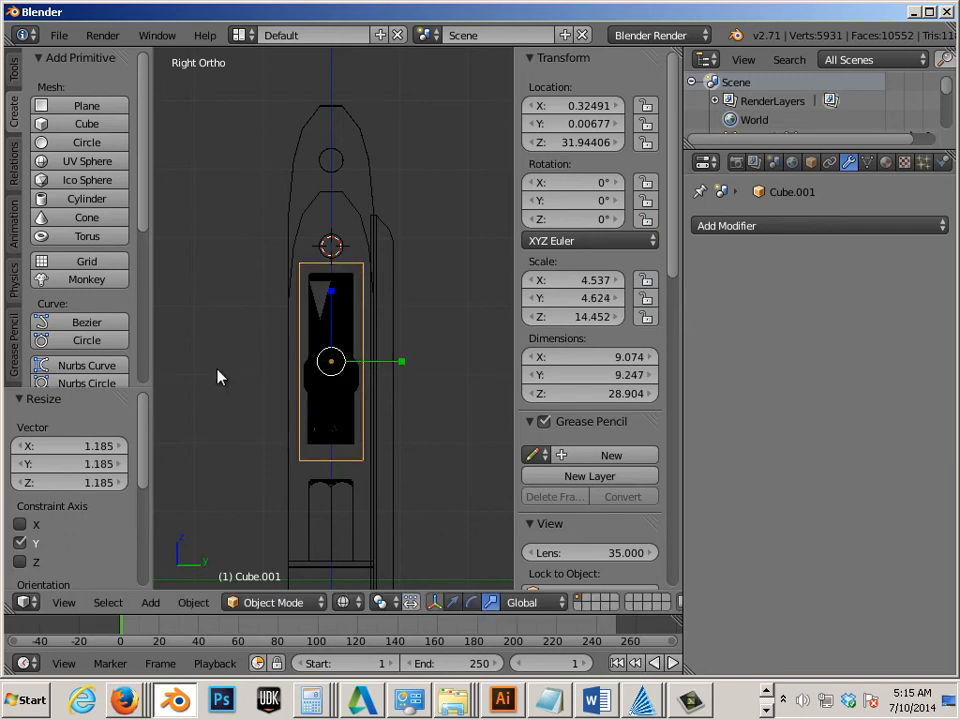
# Extend the positive X face of Cube.001 outward, making the cube about 12.225 wide along X
pyautogui.press('KP_1')
pyautogui.press('Tab')
pyautogui.moveTo(440, 361); pyautogui.dragTo(461, 358)
pyautogui.press('Tab')
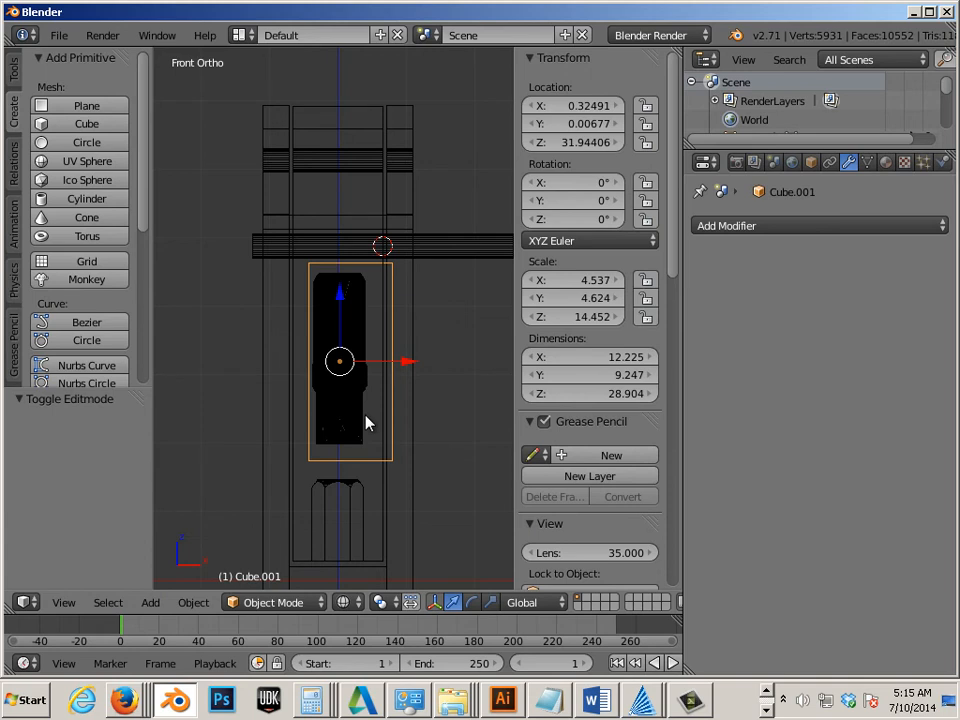
# Raise the bottom vertices of Cube.001 along Z, making the cube about 27.534 high
pyautogui.press('Tab')
pyautogui.press('b')
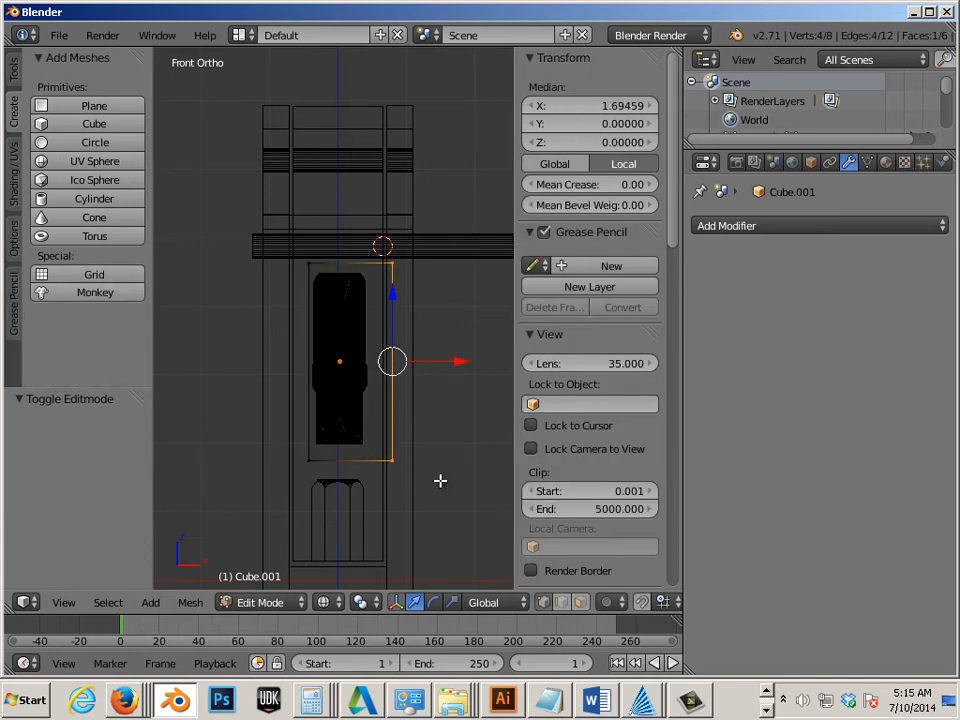
pyautogui.moveTo(437, 480); pyautogui.dragTo(292, 457)
pyautogui.moveTo(350, 400); pyautogui.dragTo(349, 392)
pyautogui.press('Tab')
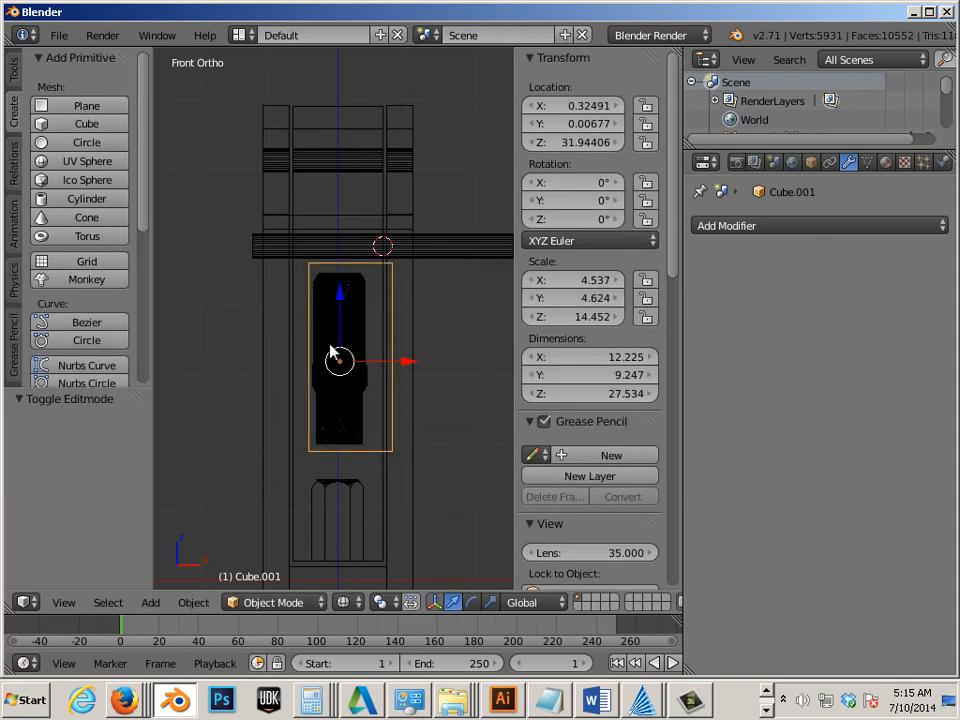
# Move the two Y-side faces of Cube.001 inward, making the cutter block about 8.692 wide along Y
pyautogui.press('Tab')
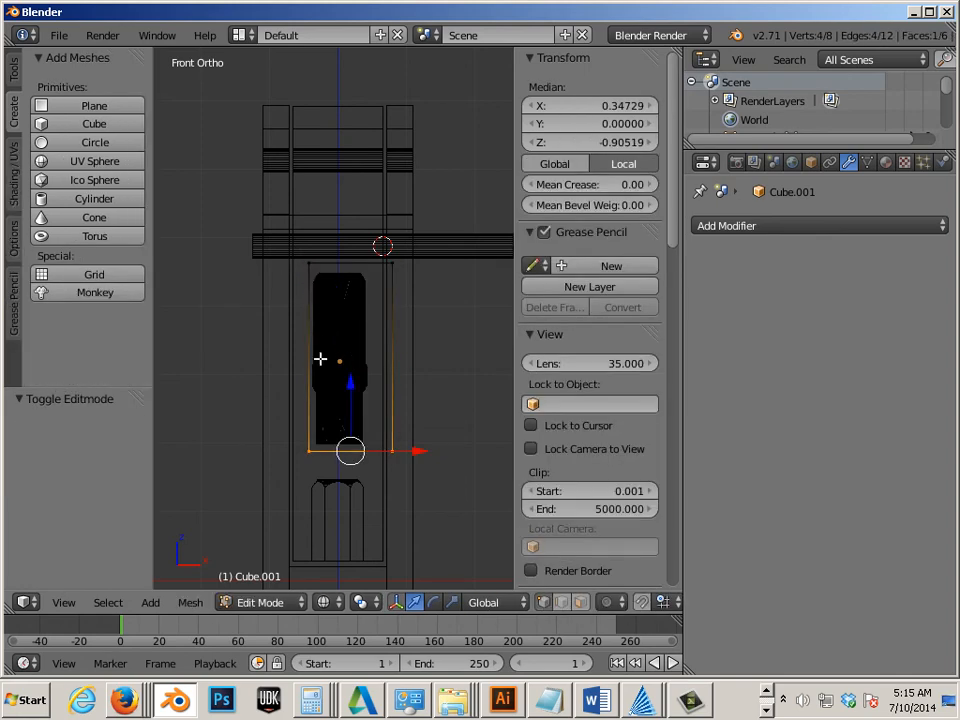
pyautogui.press('Tab')
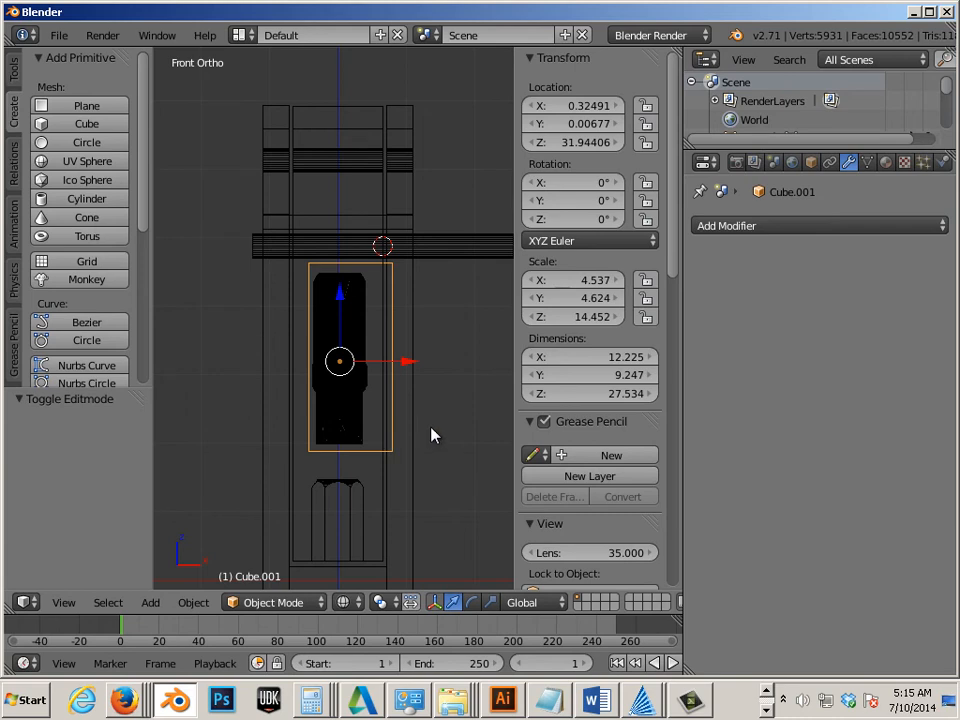
pyautogui.press('KP_3')
pyautogui.scroll(3, 432, 435)
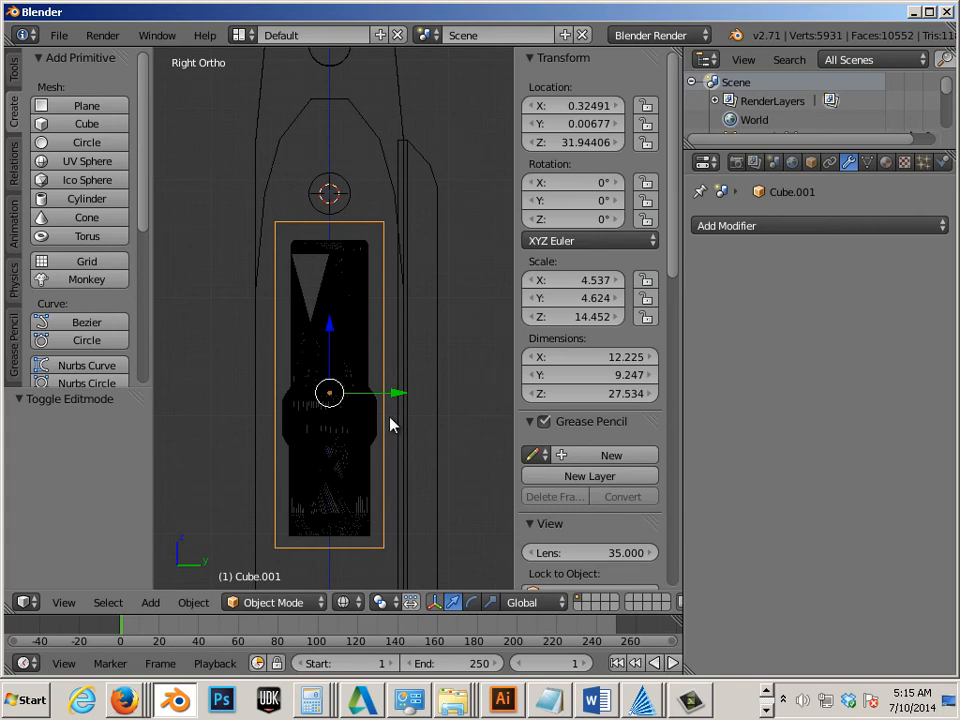
pyautogui.press('Tab')
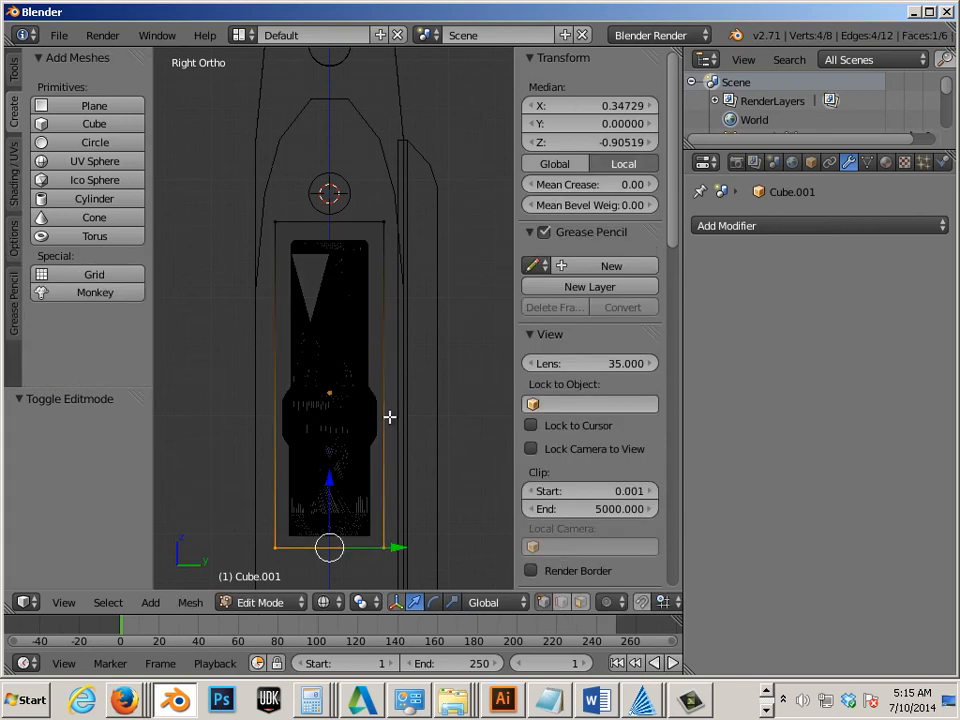
pyautogui.moveTo(373, 201); pyautogui.dragTo(393, 566)
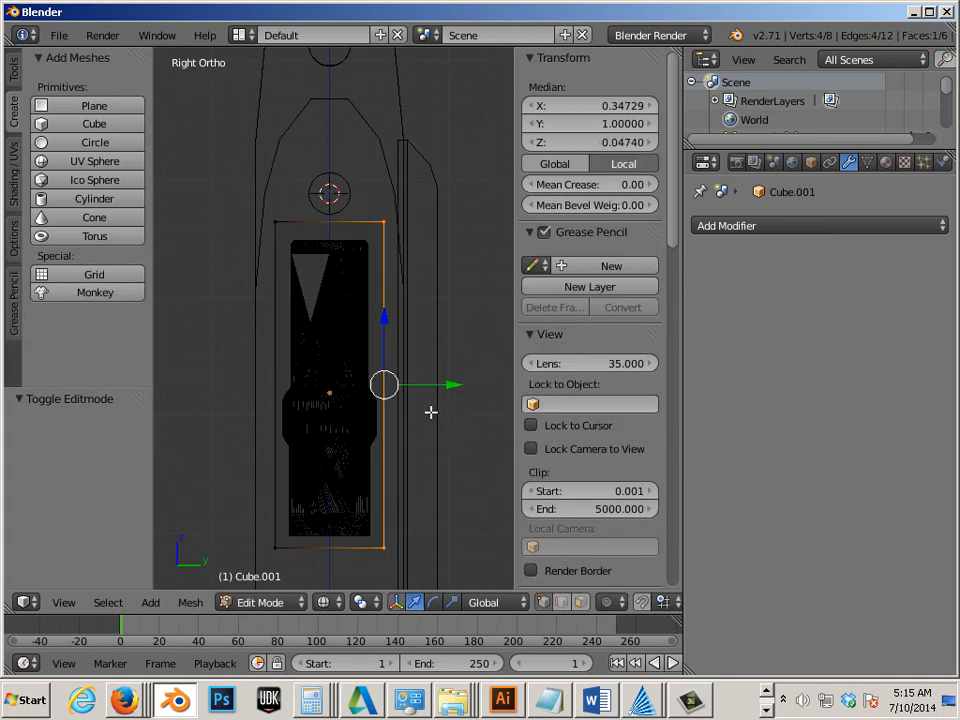
pyautogui.moveTo(445, 383); pyautogui.dragTo(441, 384)
pyautogui.moveTo(259, 211); pyautogui.dragTo(281, 553)
pyautogui.moveTo(344, 390); pyautogui.dragTo(347, 386)
pyautogui.press('Tab')
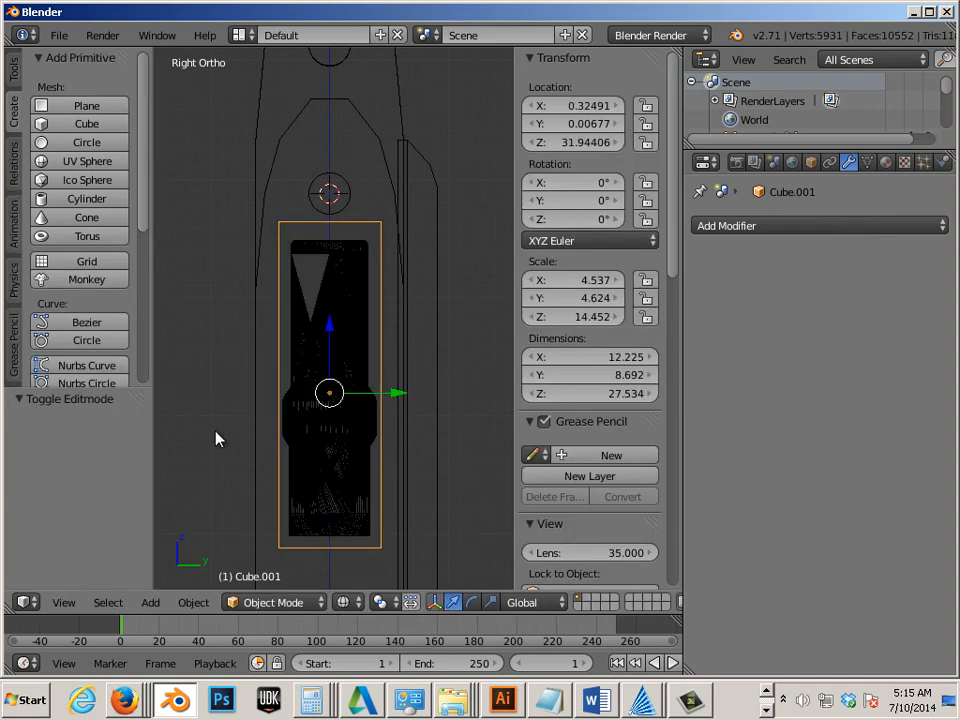
# Subtract Cube.001 from the inner Cube with its Boolean Difference modifier and apply the modifier
pyautogui.moveTo(217, 438); pyautogui.dragTo(345, 388, button='middle')
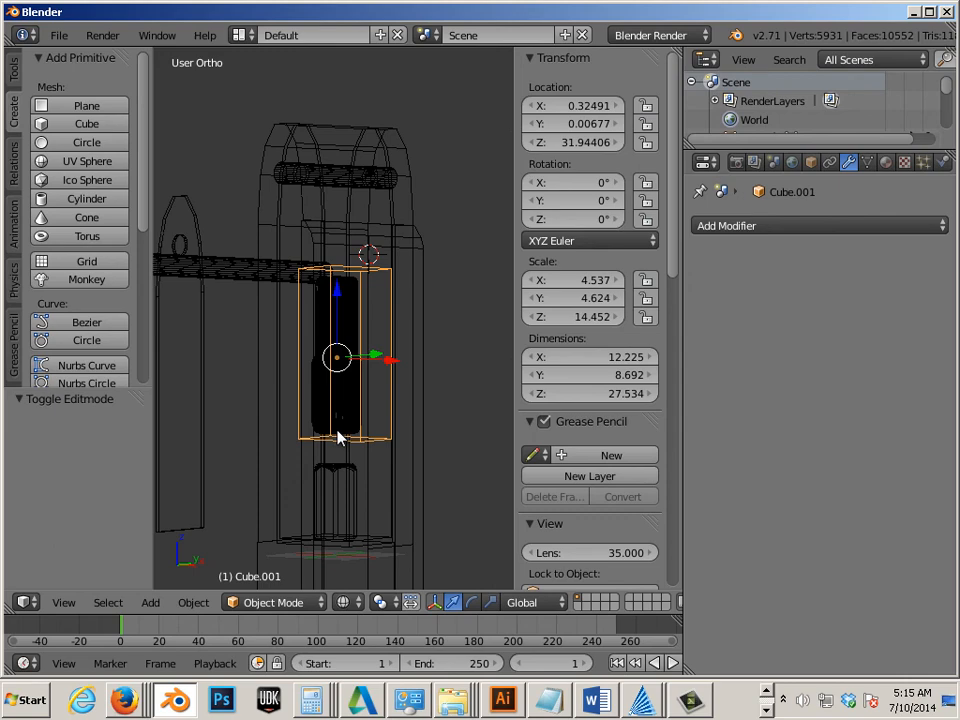
pyautogui.moveTo(302, 426); pyautogui.dragTo(351, 401, button='middle')
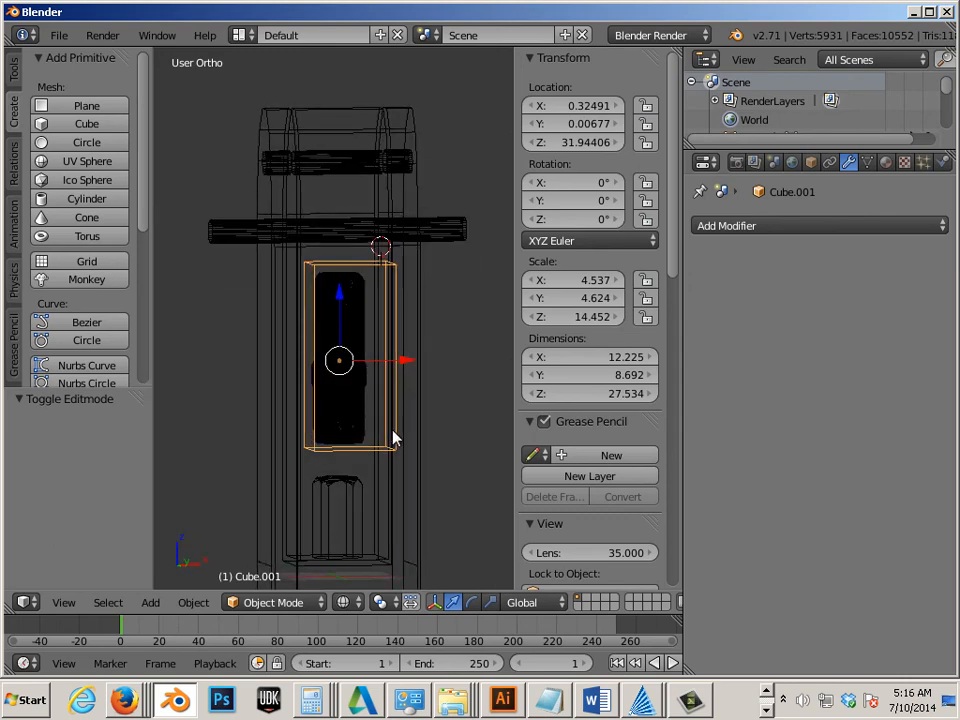
pyautogui.rightClick(361, 317)
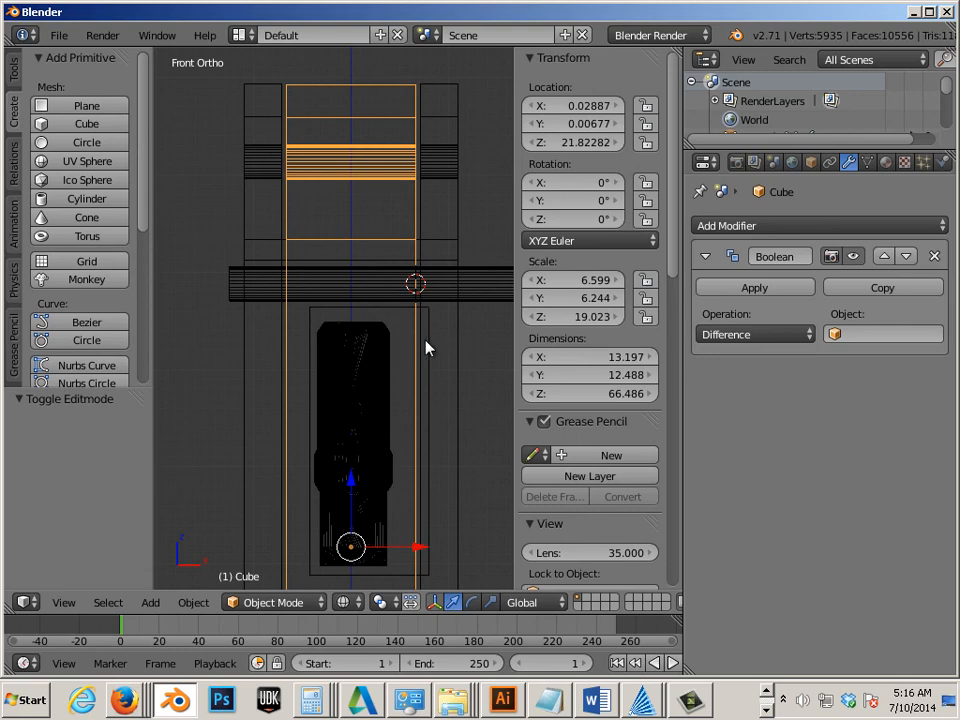
pyautogui.rightClick(429, 347)
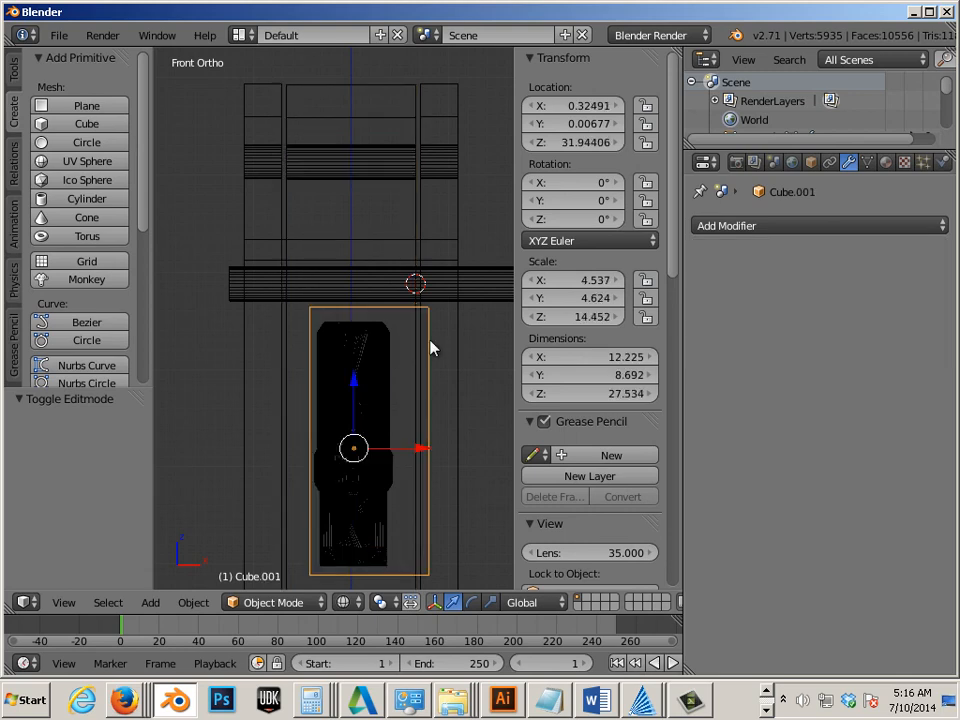
pyautogui.rightClick(416, 347)
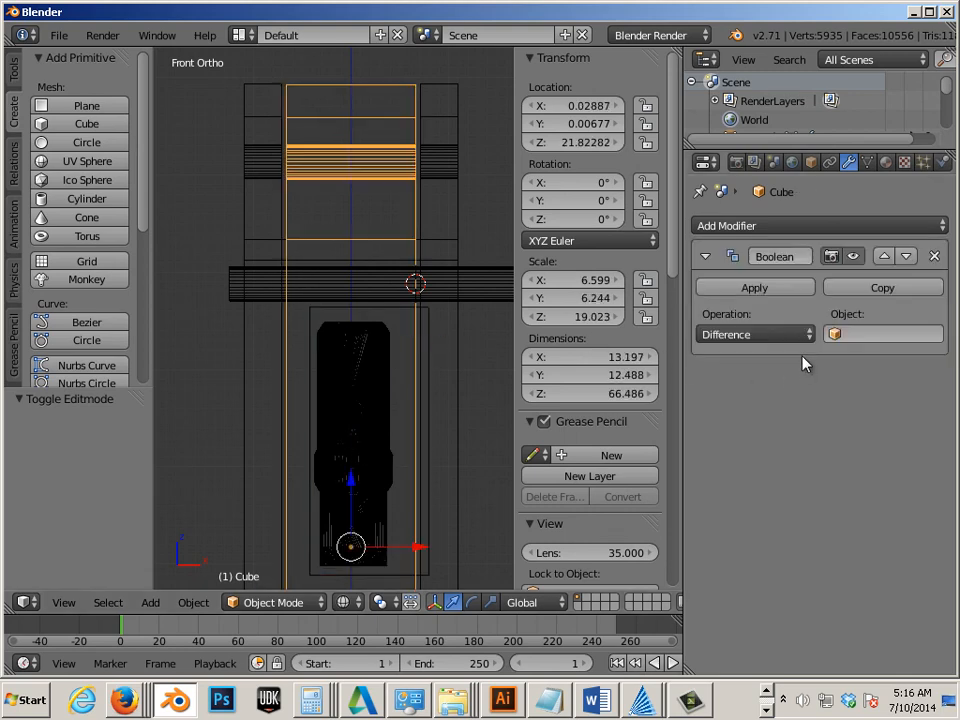
pyautogui.click(837, 337)
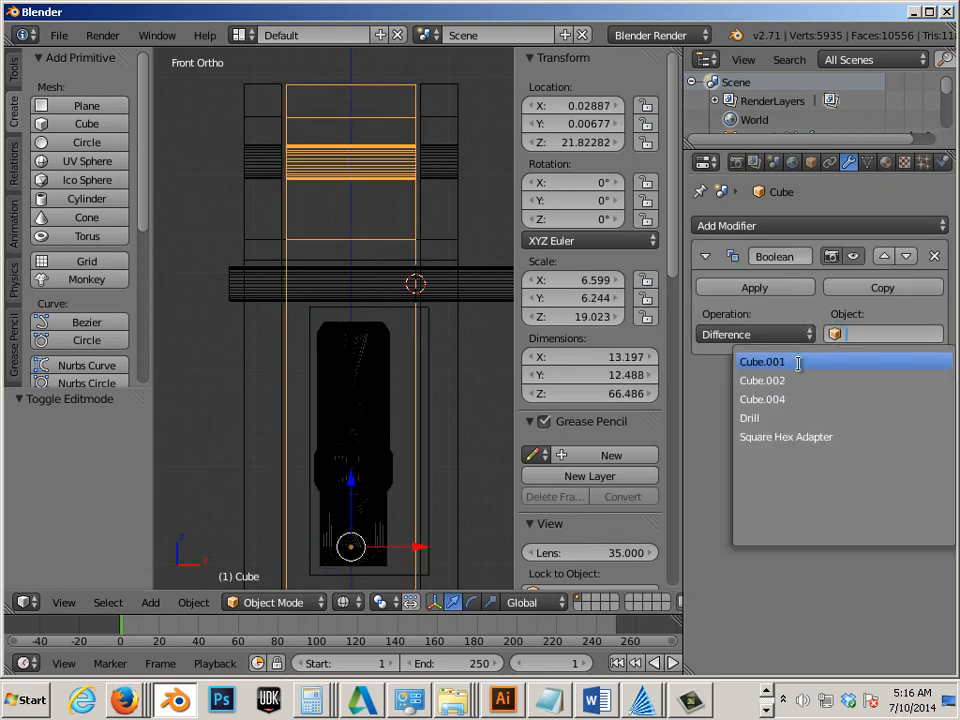
pyautogui.click(801, 371)
pyautogui.click(771, 292)
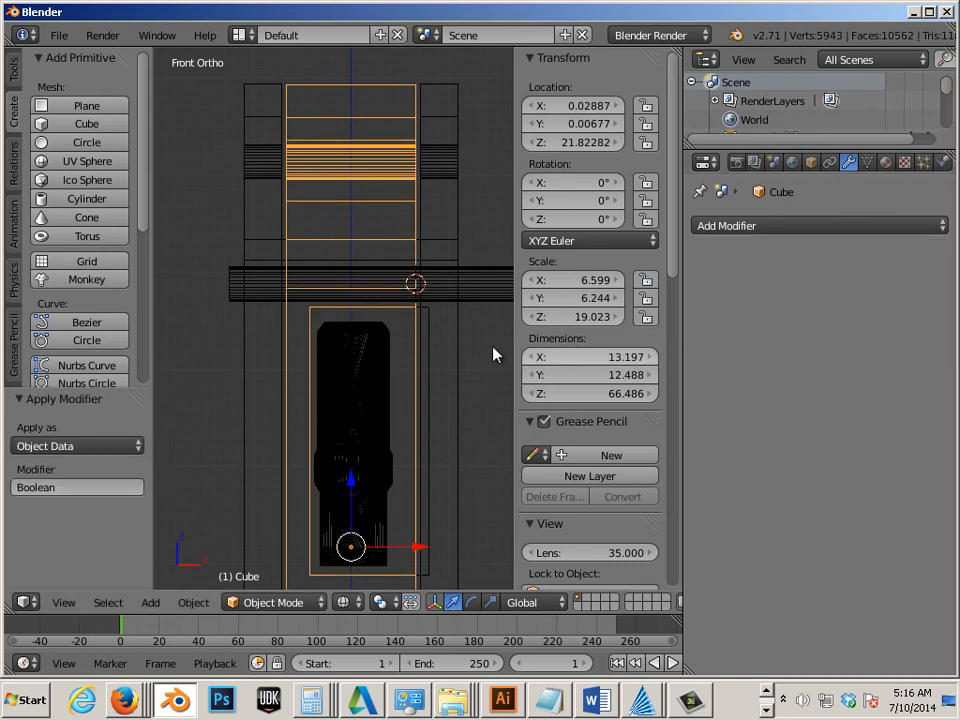
# Move the cutter block Cube.001 about 24.121 along X, clear of the holder
pyautogui.scroll(-2, 463, 349)
pyautogui.scroll(-1, 463, 349)
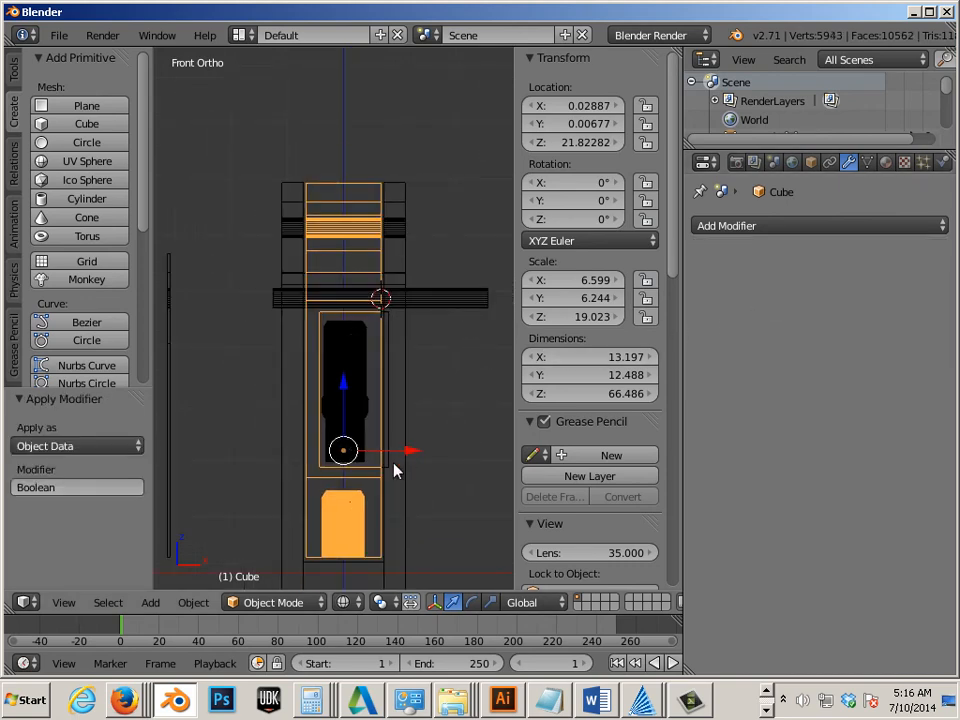
pyautogui.rightClick(394, 470)
pyautogui.moveTo(407, 393); pyautogui.dragTo(546, 393)
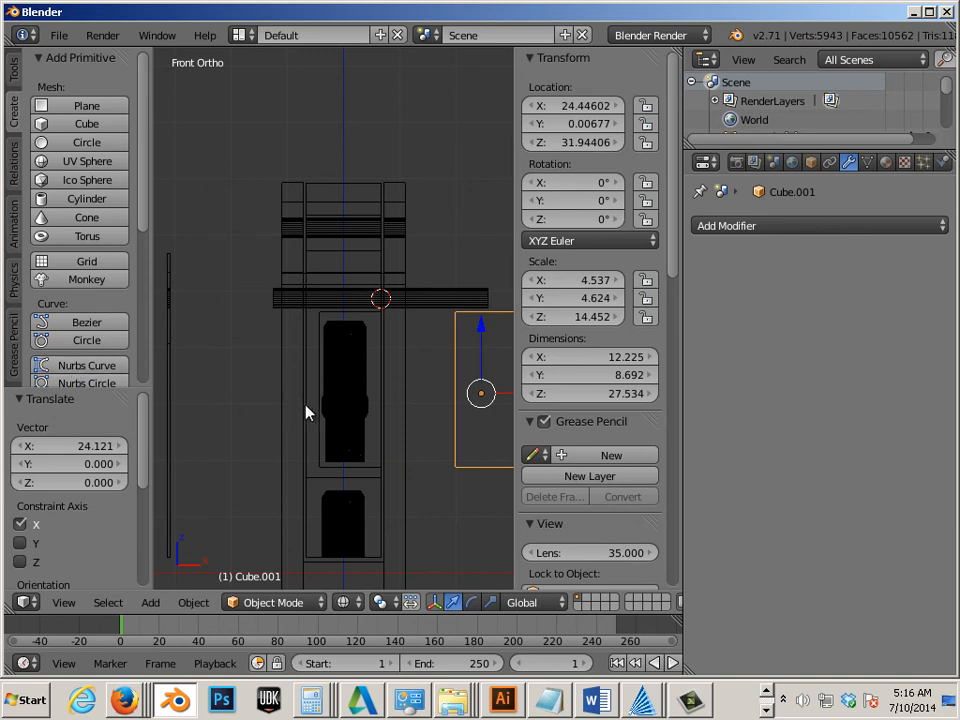
# Switch to solid shading and pull the inner Cube about 19.524 out along negative Y to expose its pocket
pyautogui.press('z')
pyautogui.moveTo(369, 420)
pyautogui.mouseDown(button='middle')
pyautogui.moveTo(257, 476)
pyautogui.moveTo(210, 456)
pyautogui.moveTo(340, 465)
pyautogui.mouseUp(button='middle')
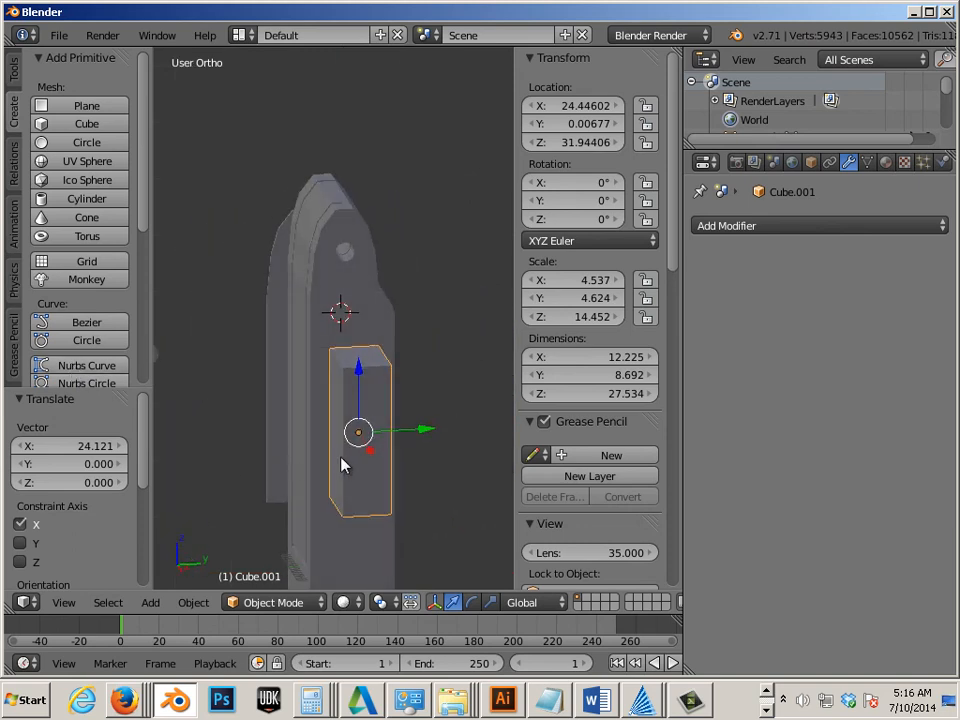
pyautogui.rightClick(316, 225)
pyautogui.rightClick(336, 280)
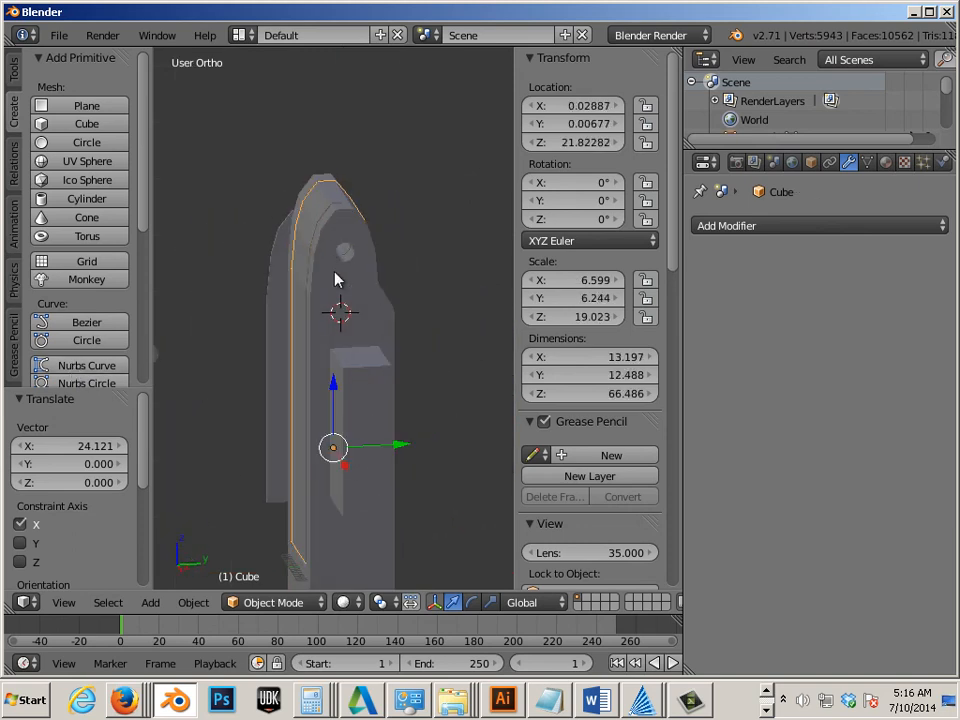
pyautogui.moveTo(404, 453); pyautogui.dragTo(266, 497)
pyautogui.moveTo(266, 497); pyautogui.dragTo(287, 444, button='middle')
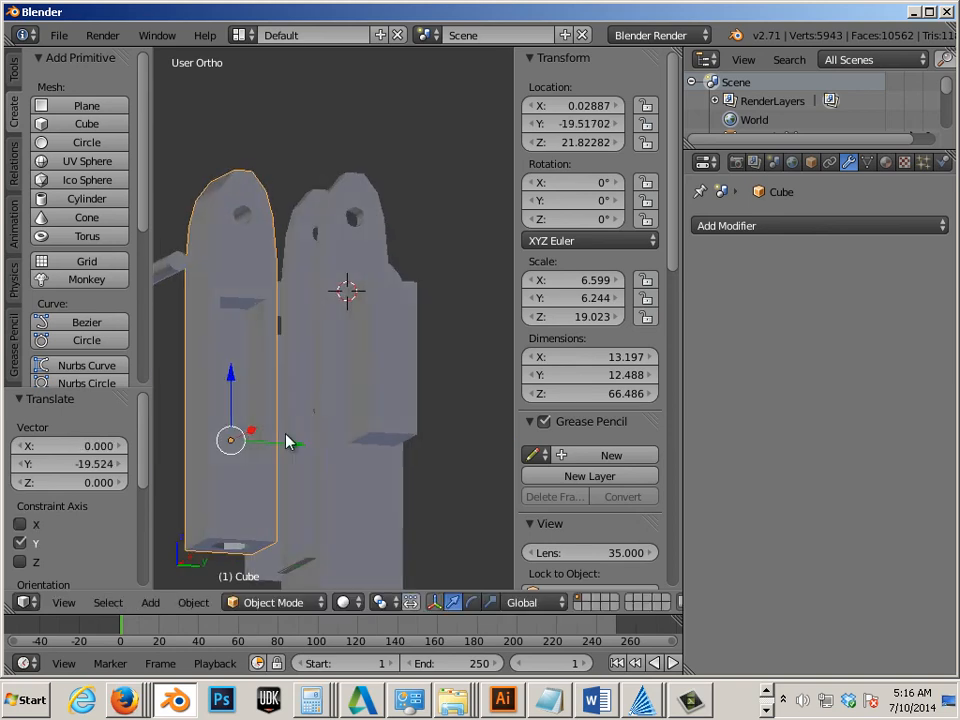
# Slide the inner Cube back into the outer body, about 19.653 along Y
pyautogui.rightClick(248, 444)
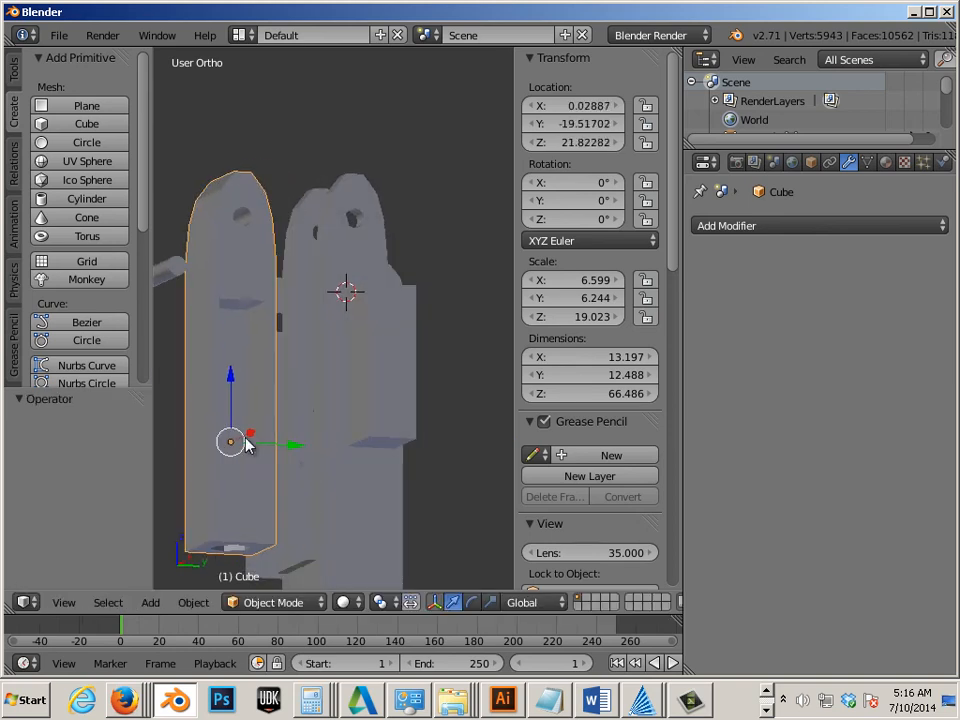
pyautogui.moveTo(326, 424); pyautogui.dragTo(294, 456, button='middle')
pyautogui.moveTo(292, 454); pyautogui.dragTo(403, 455)
# Delete the cutter block Cube.001, the long cylindrical rod, and the thin spare piece standing beside the holder
pyautogui.scroll(-3, 403, 455)
pyautogui.moveTo(300, 450); pyautogui.dragTo(448, 425, button='middle')
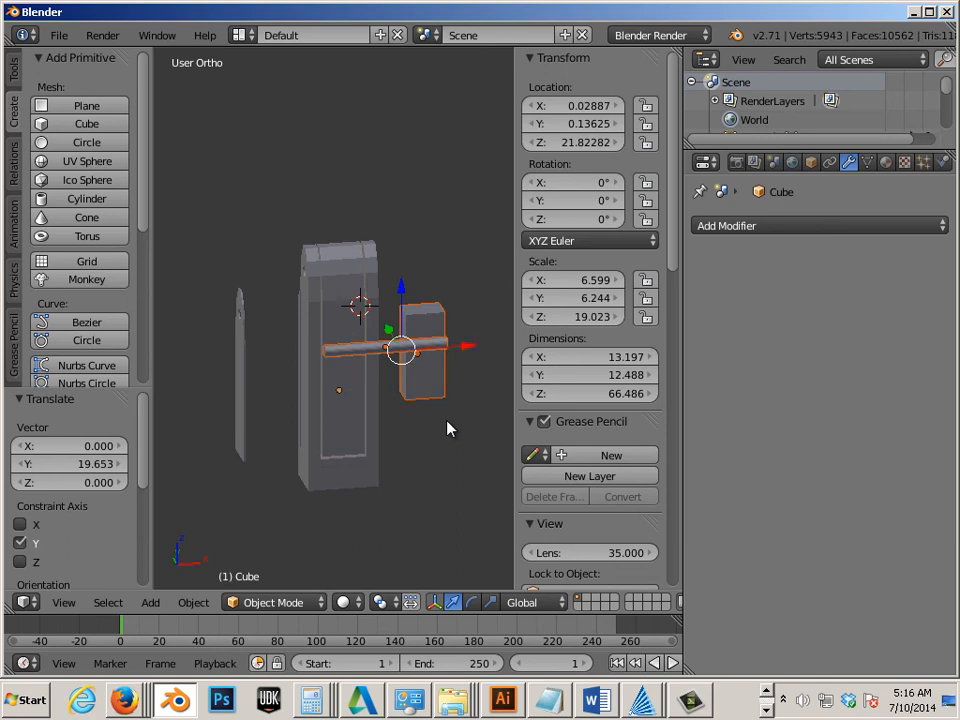
pyautogui.press('x')
pyautogui.click(448, 425)
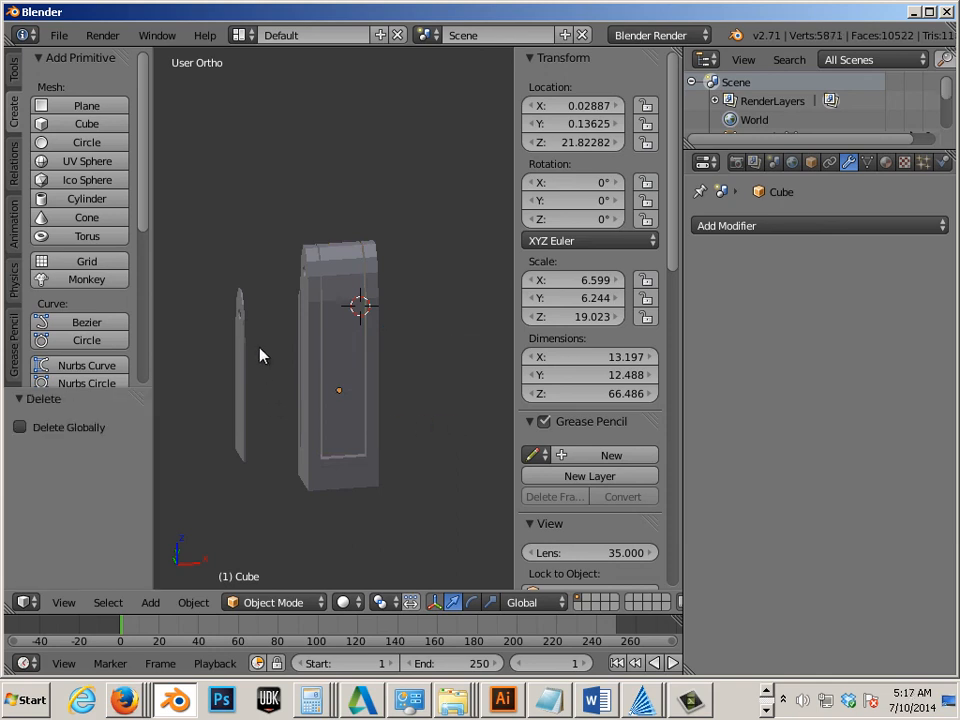
pyautogui.moveTo(259, 354); pyautogui.dragTo(203, 430)
pyautogui.press('x')
pyautogui.click(203, 430)
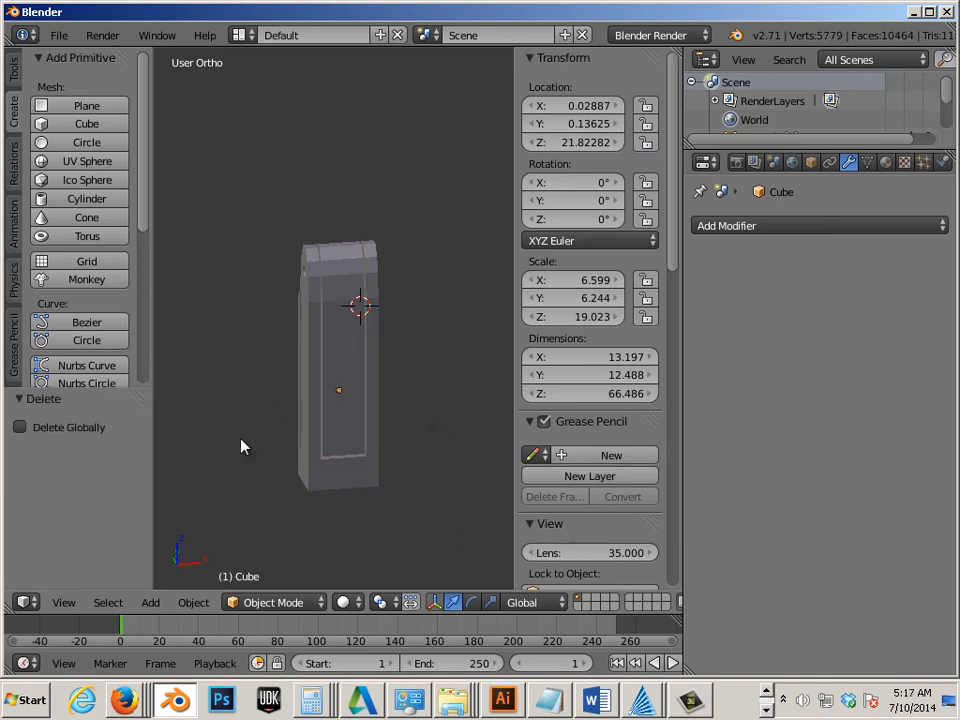
pyautogui.scroll(-3, 242, 446)
pyautogui.moveTo(242, 446); pyautogui.dragTo(322, 445, button='middle')
pyautogui.scroll(5, 350, 452)
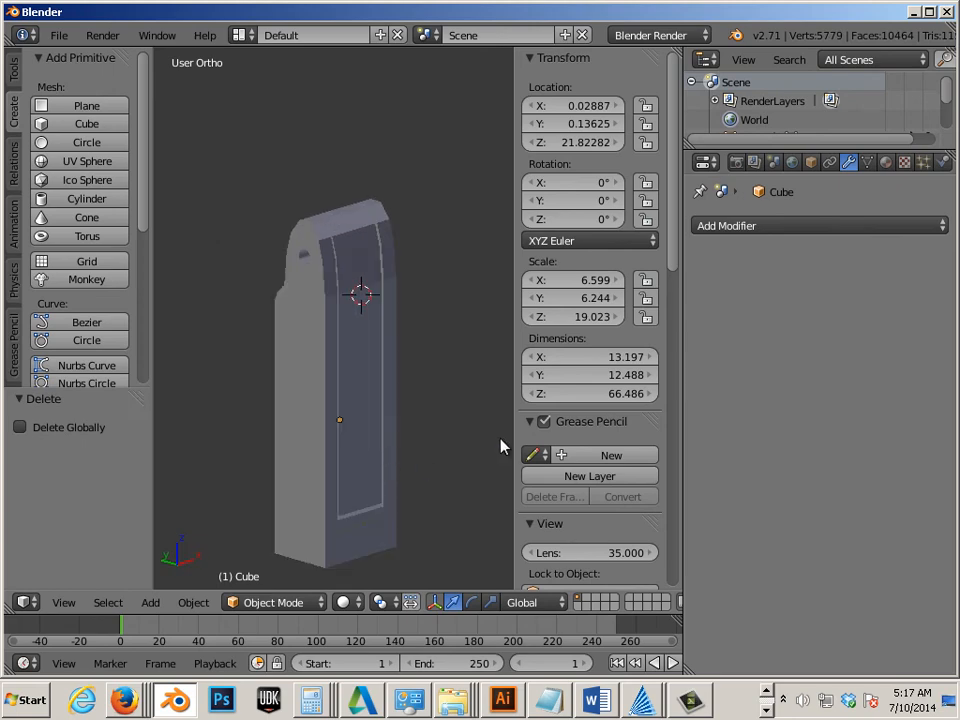